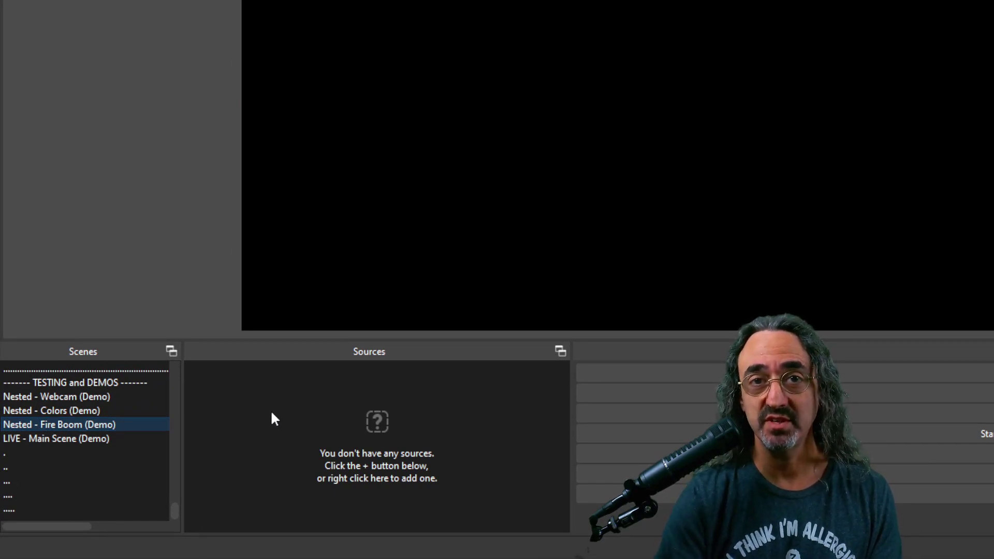
Open the Nested - Webcam (Demo) scene and inspect the Webcam source's framing by briefly unlocking it, leaving it locked
left_click(71, 402)
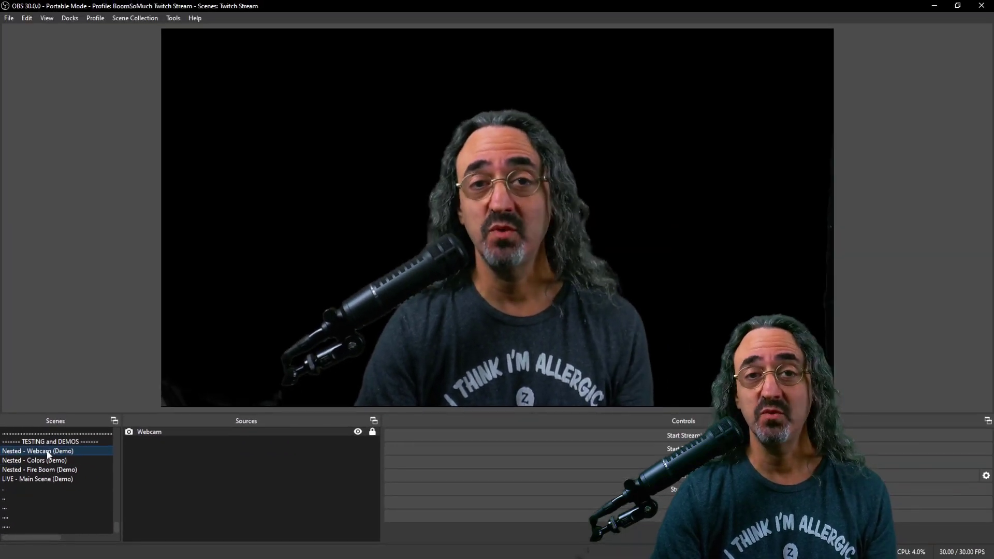
left_click(371, 433)
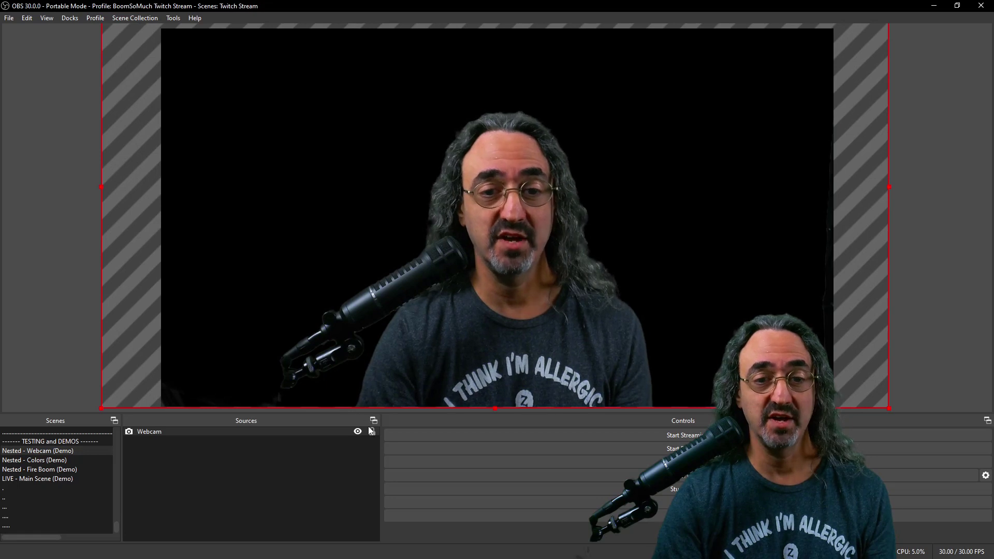
left_click(370, 431)
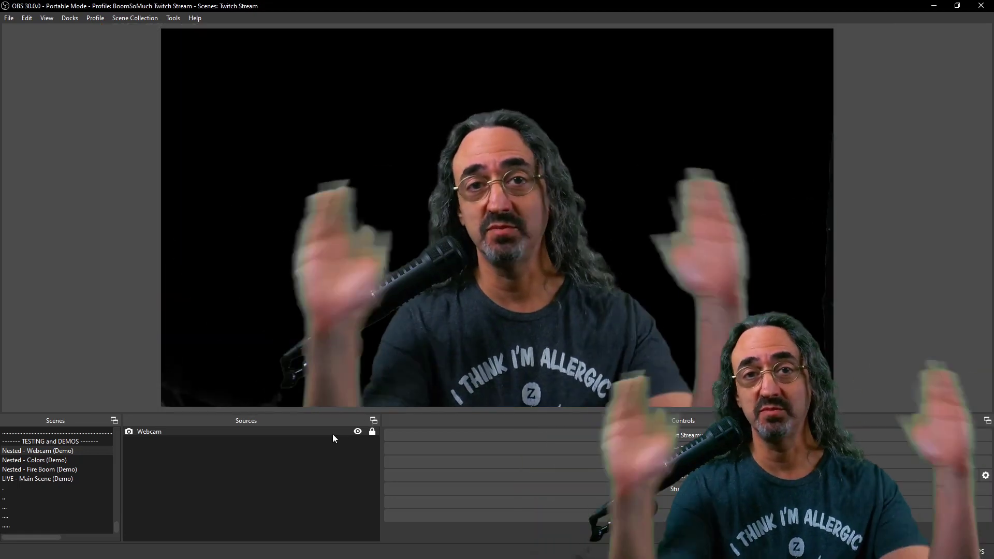
In the Nested - Colors (Demo) scene, show Noise - Rainbow Smoke and hide Noise - Magma
left_click(82, 458)
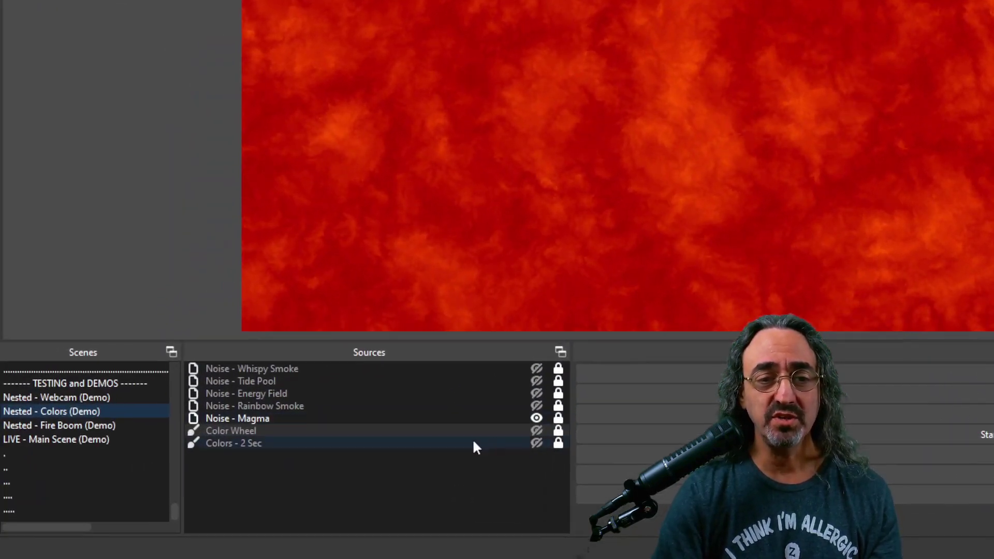
left_click(526, 404)
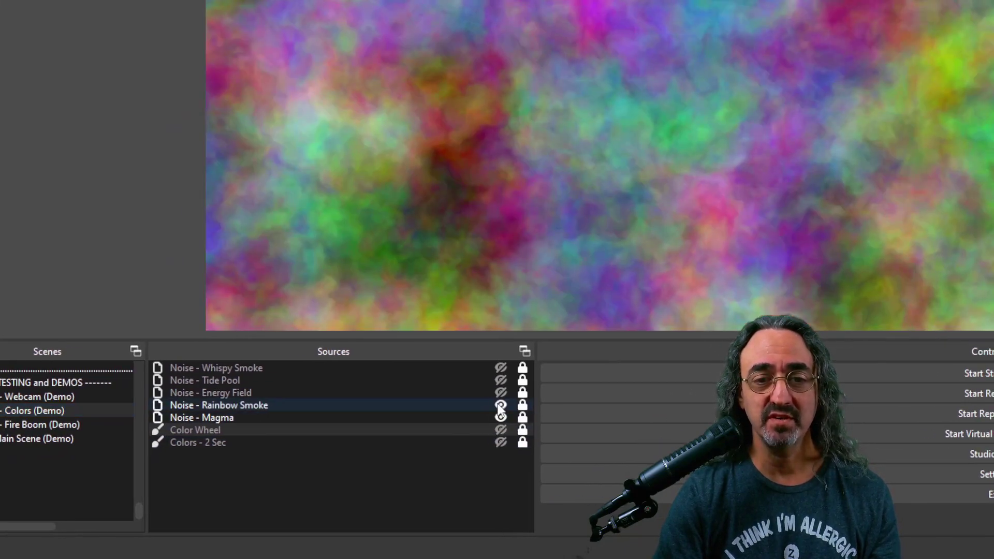
left_click(498, 417)
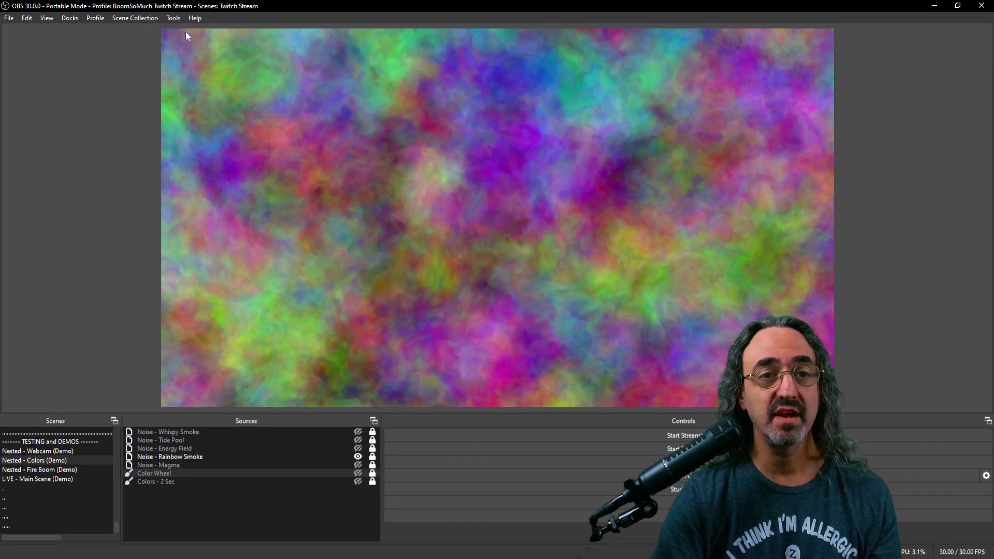
Add Nested - Colors (Demo) to the sourcetoggler.lua script's scenes and groups, and close the Scripts window
left_click(172, 19)
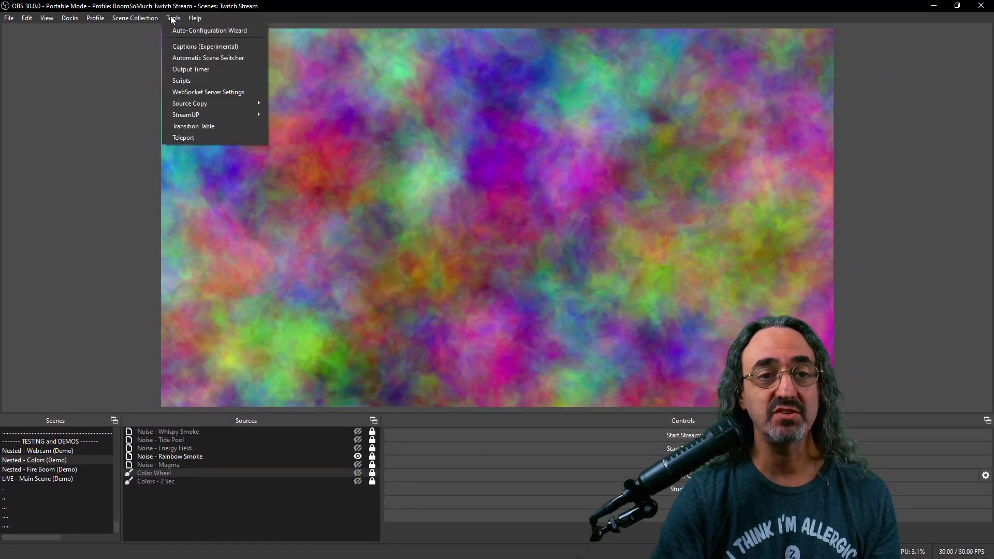
left_click(181, 80)
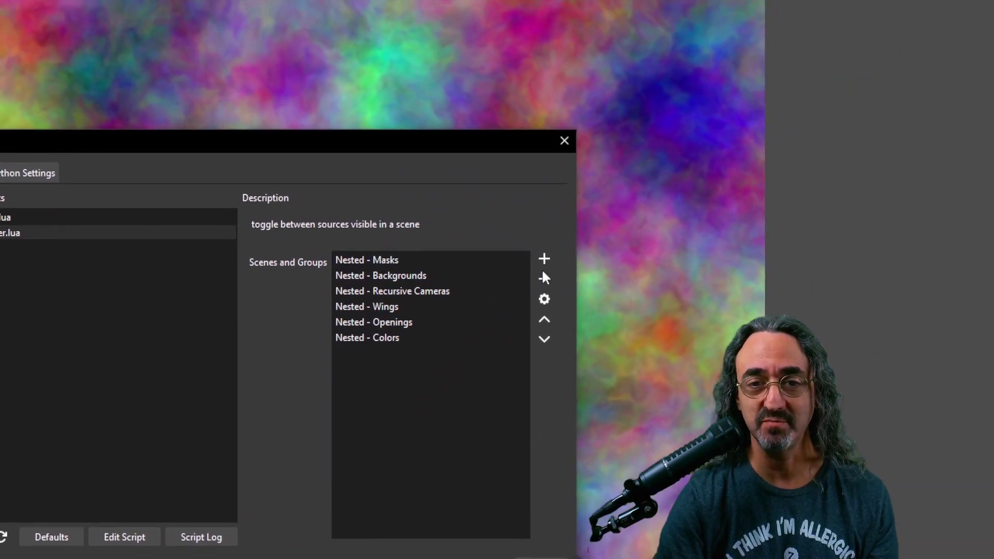
left_click(544, 258)
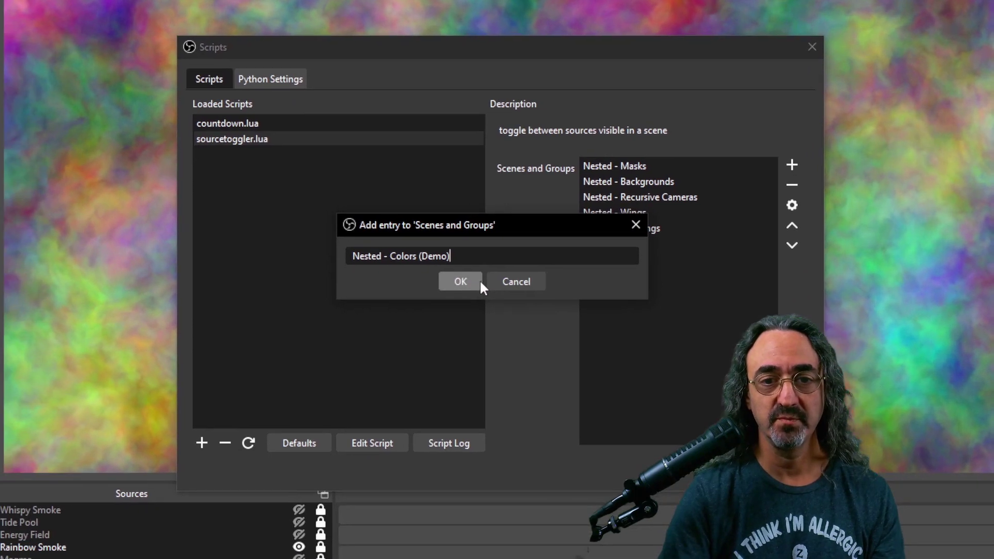
left_click(362, 307)
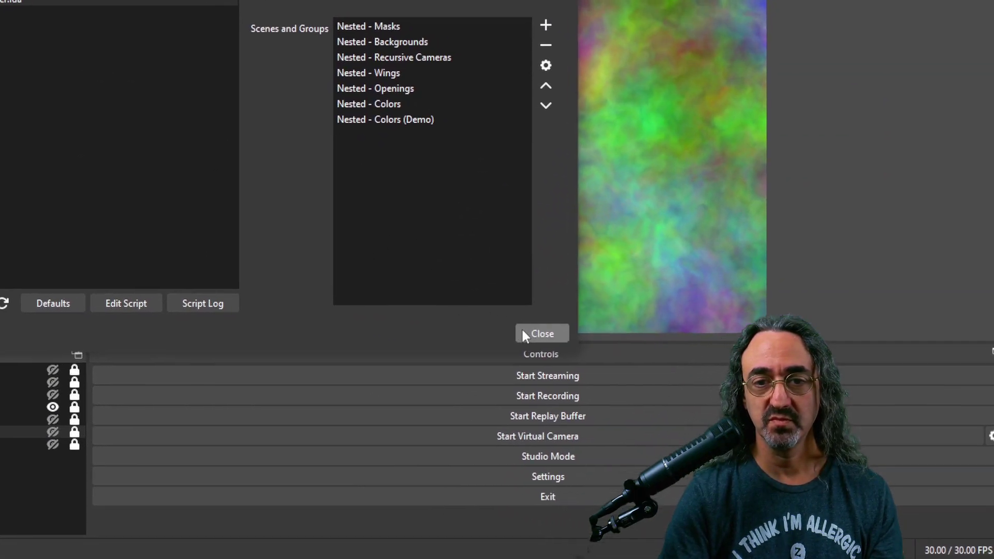
left_click(861, 408)
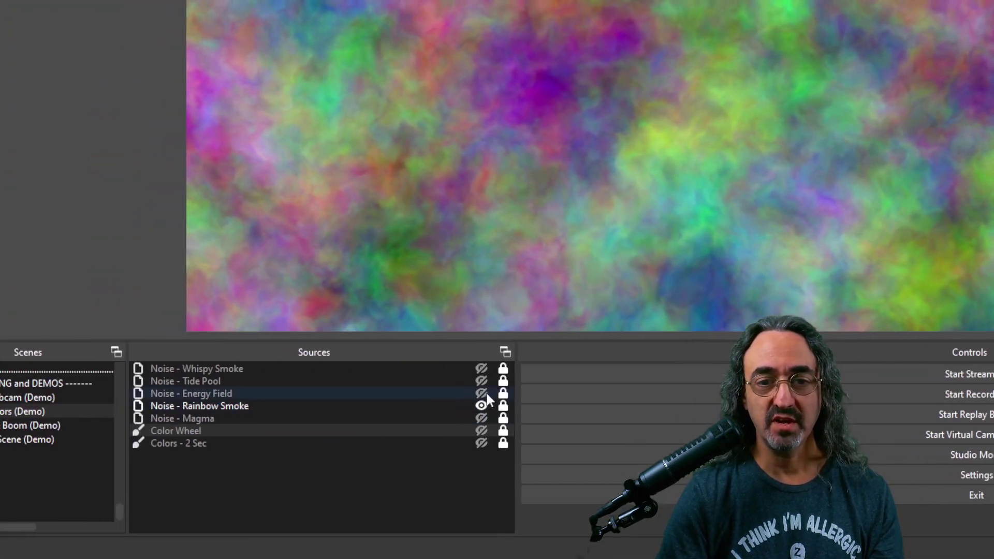
Test the source toggler by showing the noise, Color Wheel and Colors - 2 Sec sources one after another
left_click(124, 393)
left_click(491, 406)
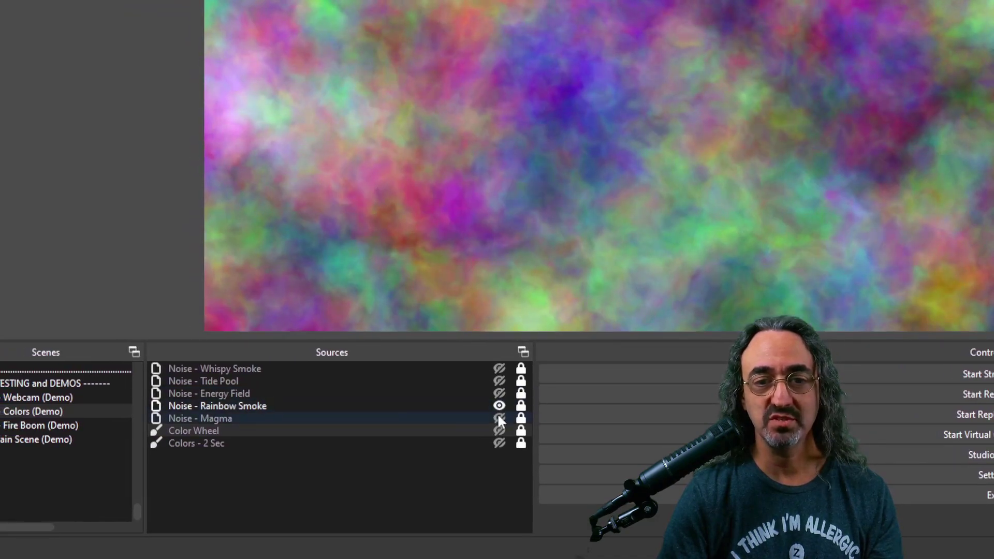
left_click(490, 417)
left_click(497, 394)
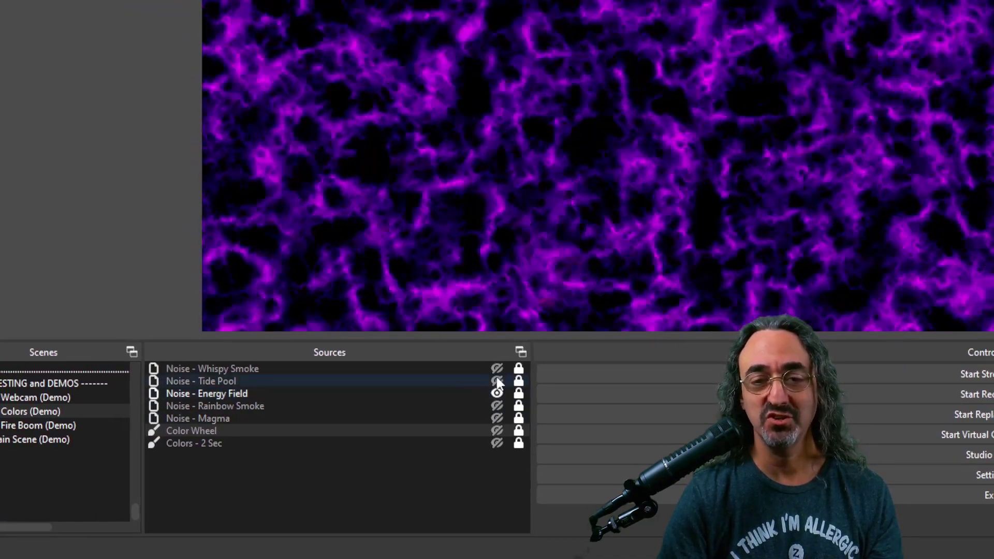
left_click(498, 381)
left_click(497, 369)
left_click(497, 431)
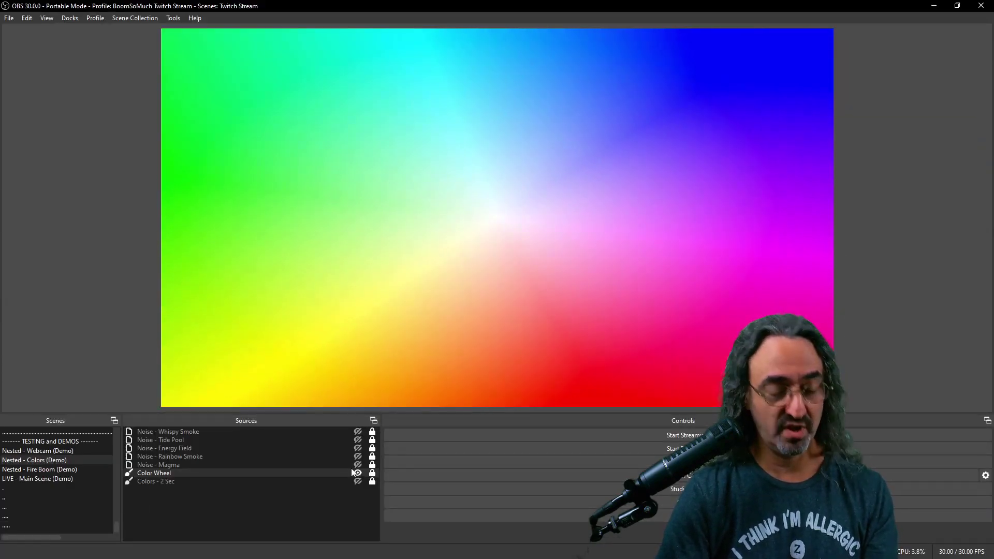
left_click(357, 481)
left_click(358, 473)
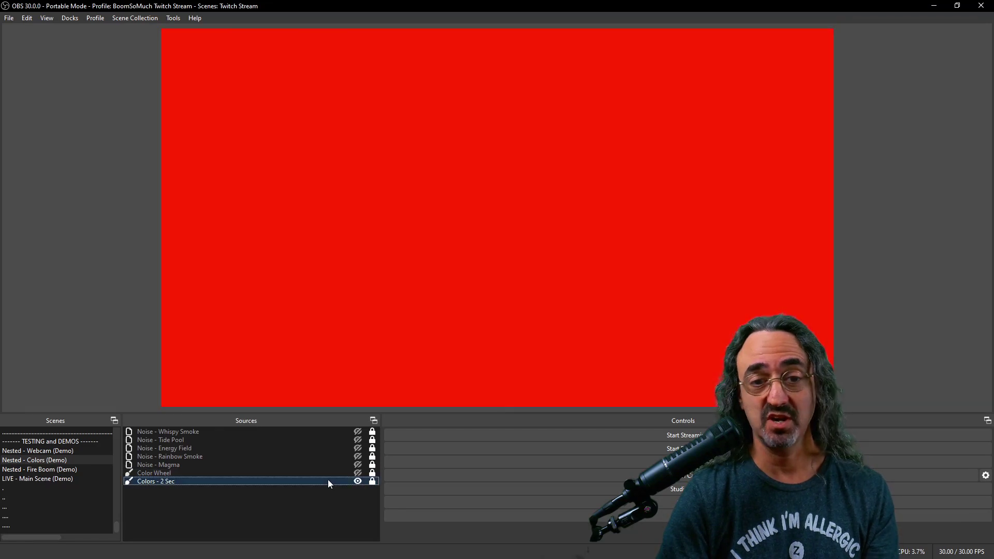
Examine the color move filters on the Colors - 2 Sec source and close them
right_click(327, 482)
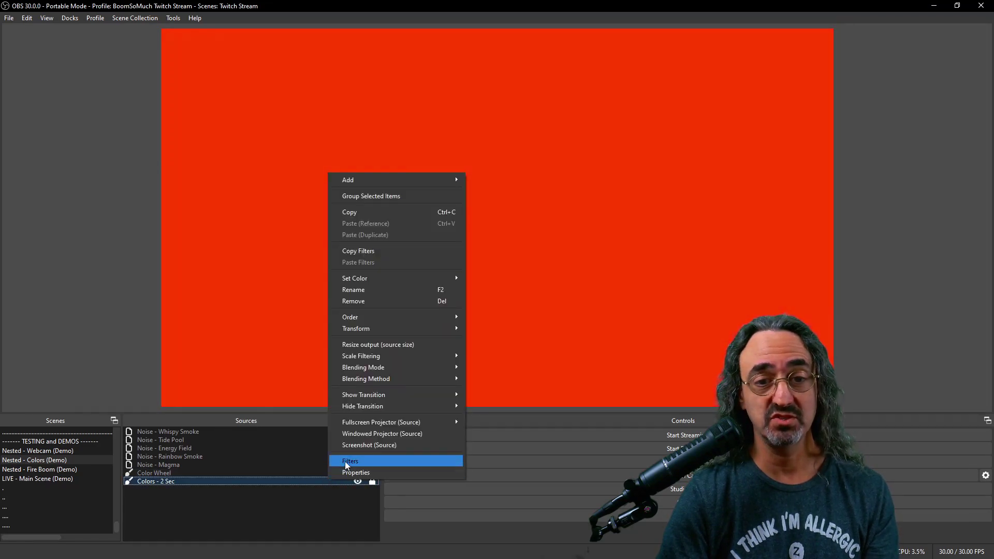
left_click(344, 462)
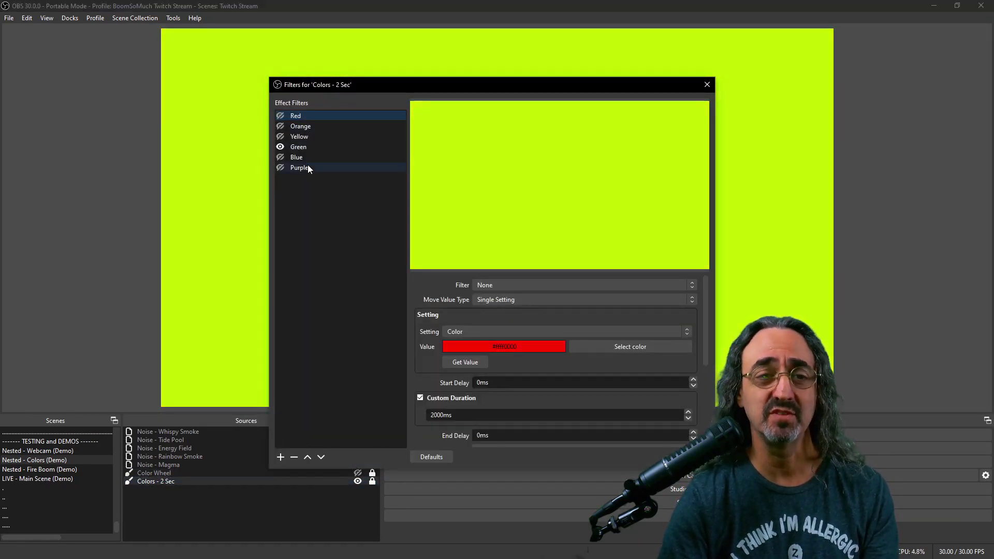
left_click(707, 84)
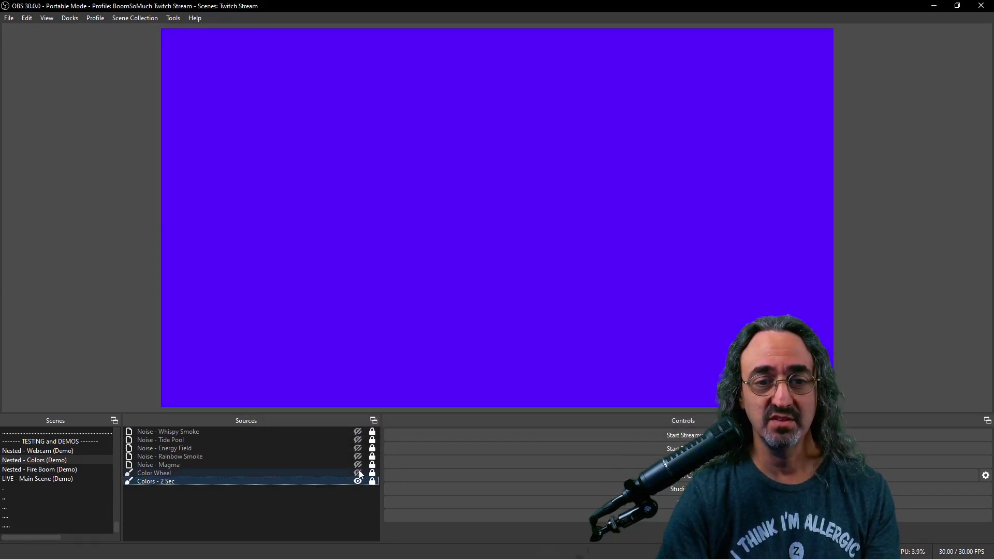
Show the Color Wheel source and examine the shader file and settings in its filter
left_click(358, 472)
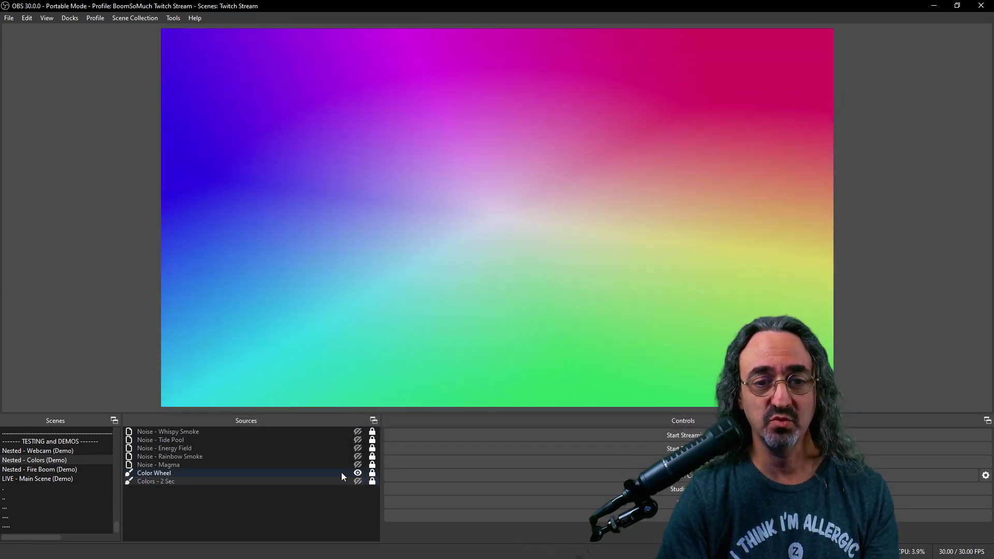
right_click(339, 474)
left_click(353, 452)
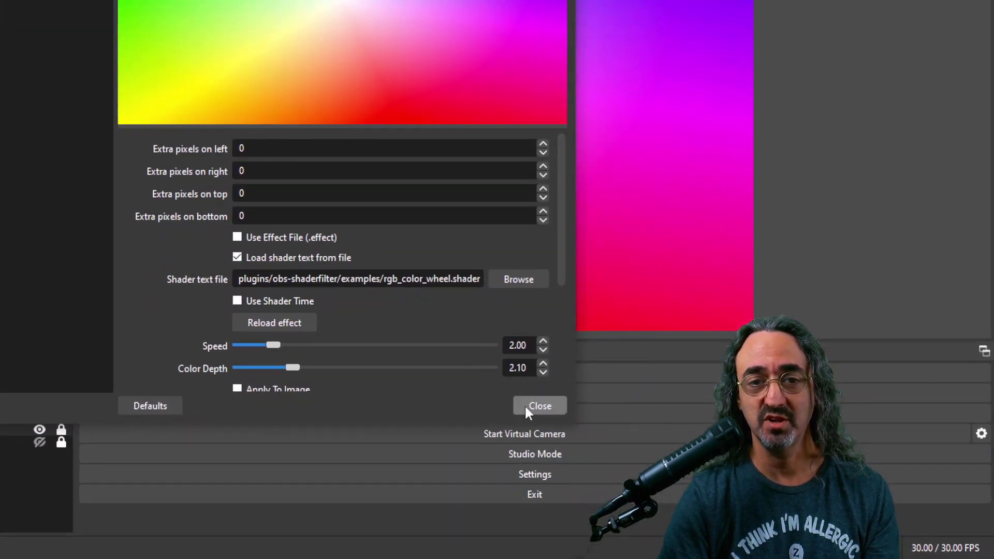
left_click(533, 406)
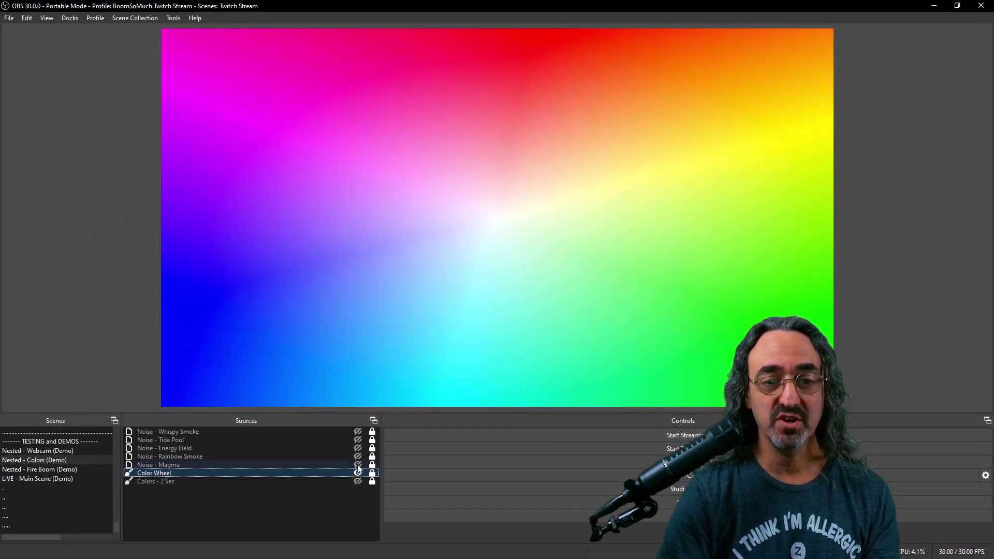
Hide the Color Wheel source and briefly preview Noise - Magma
left_click(357, 473)
left_click(357, 465)
left_click(357, 465)
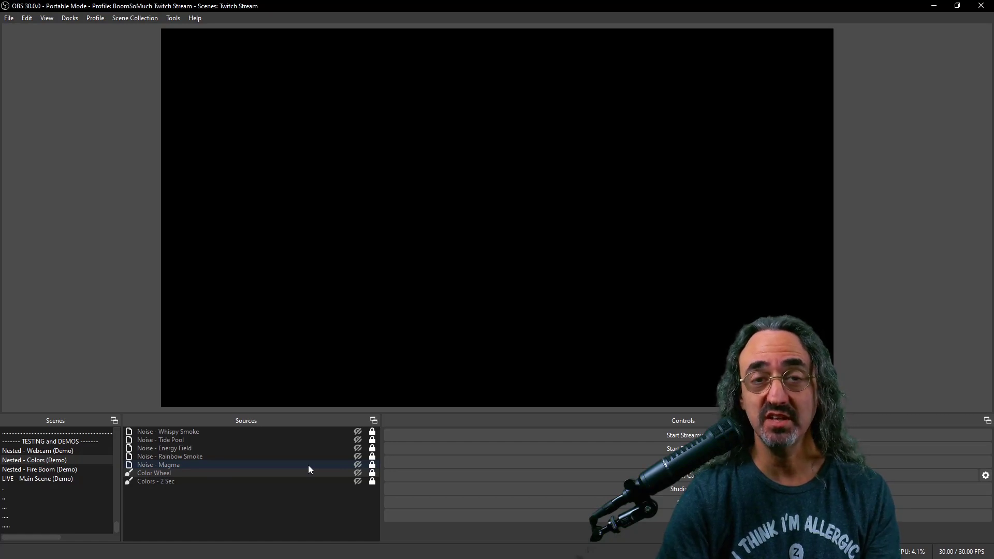
left_click(172, 498)
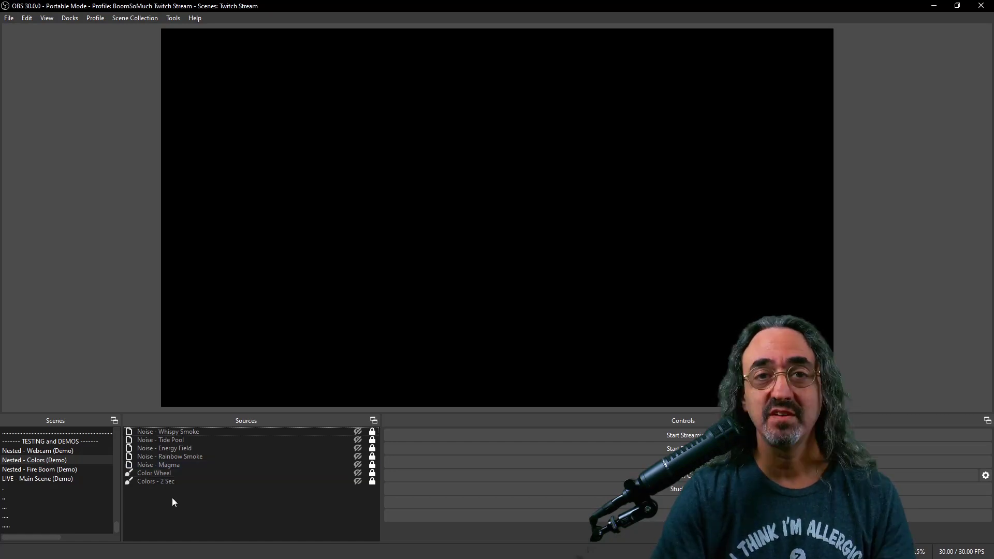
Preview Whispy Smoke, Tide Pool and Energy Field in turn, and leave Noise - Rainbow Smoke visible
left_click(357, 431)
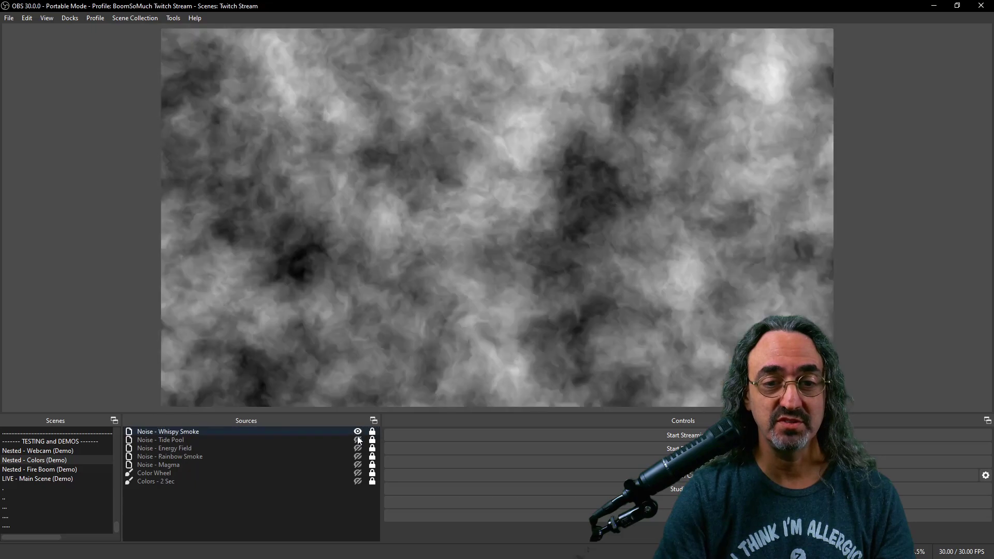
left_click(357, 431)
left_click(357, 439)
left_click(357, 440)
left_click(357, 448)
left_click(357, 448)
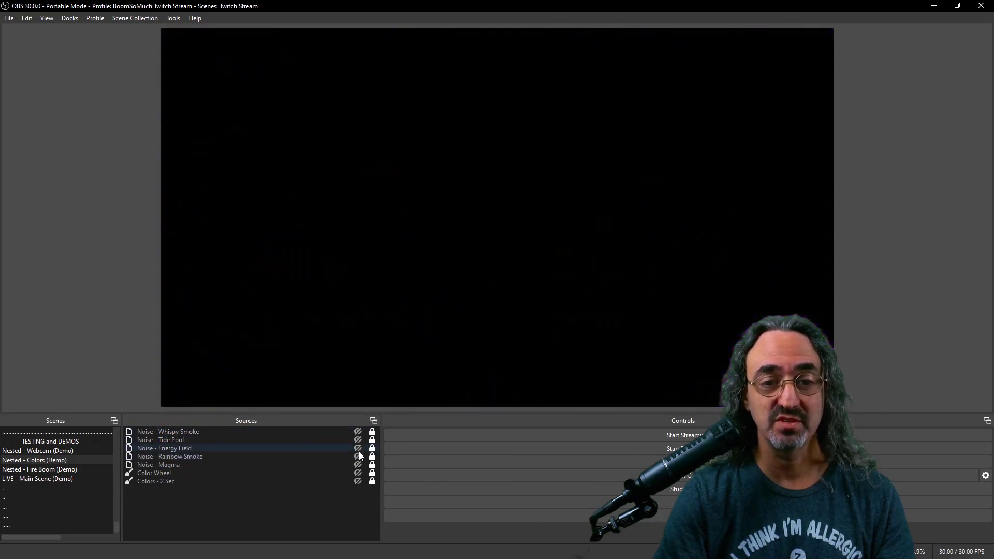
left_click(358, 456)
Create a new visible noise source named "Noise - Impressionist" in the Nested - Colors (Demo) scene
right_click(173, 509)
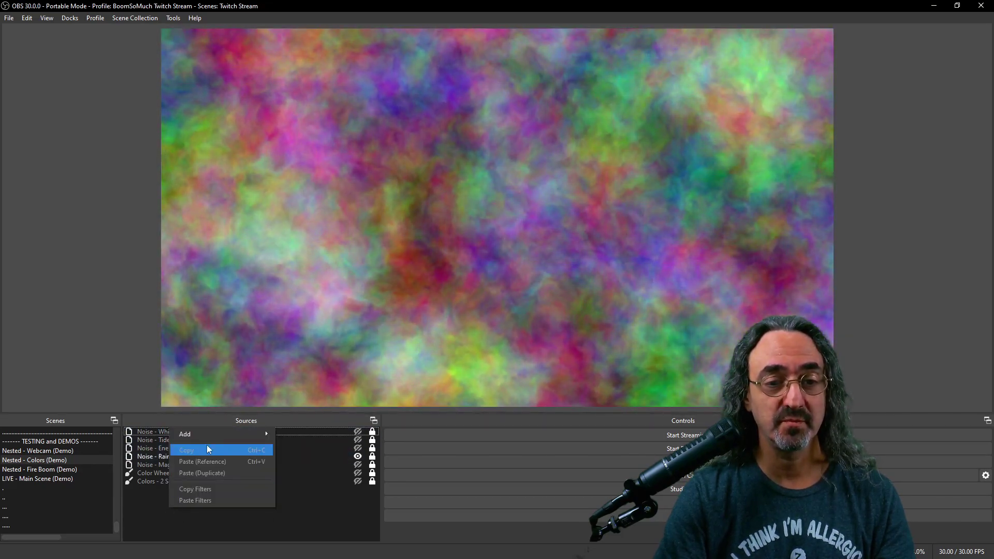
mouse_move(206, 435)
left_click(291, 369)
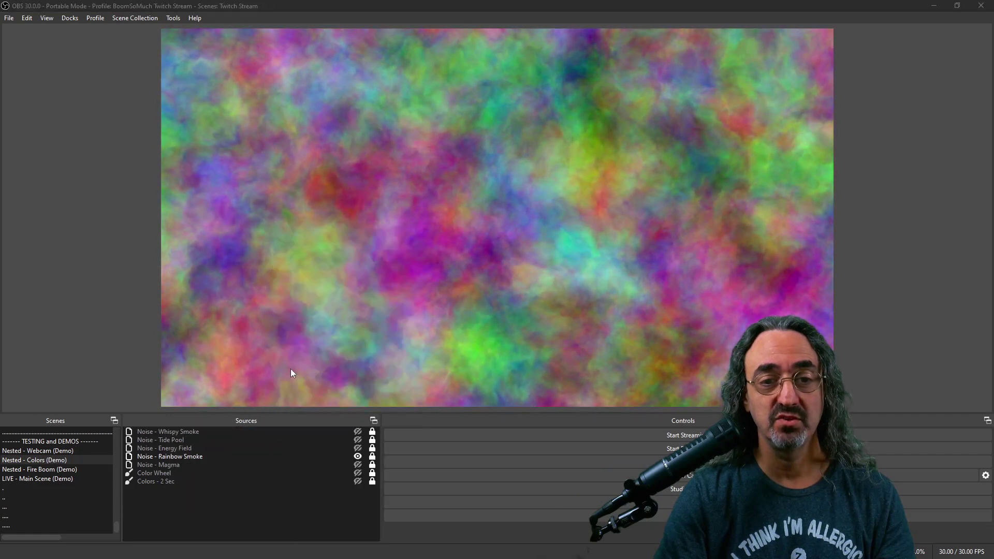
type("NOise")
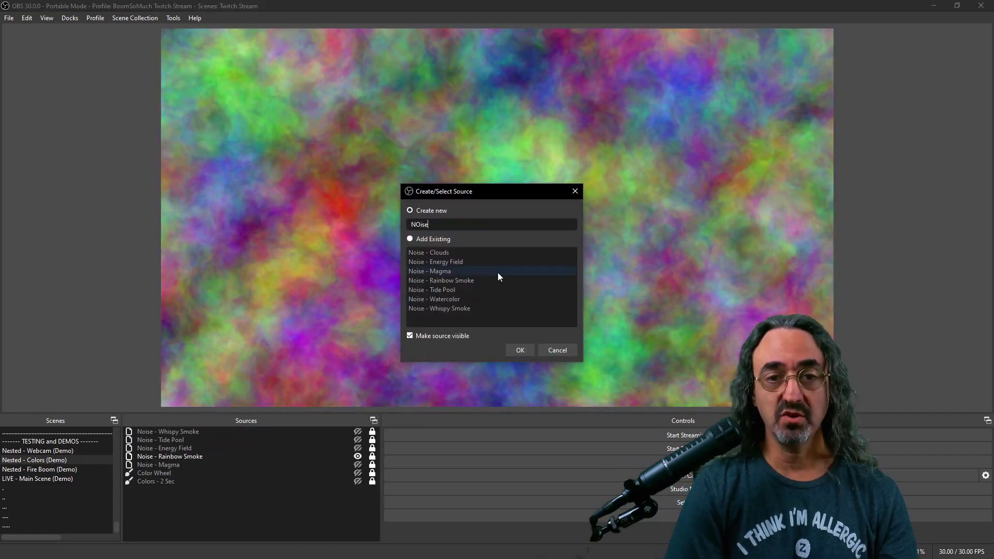
key("BackSpace")
key("BackSpace")
key("BackSpace")
key("BackSpace")
type("osie")
key("BackSpace")
key("BackSpace")
key("BackSpace")
key("BackSpace")
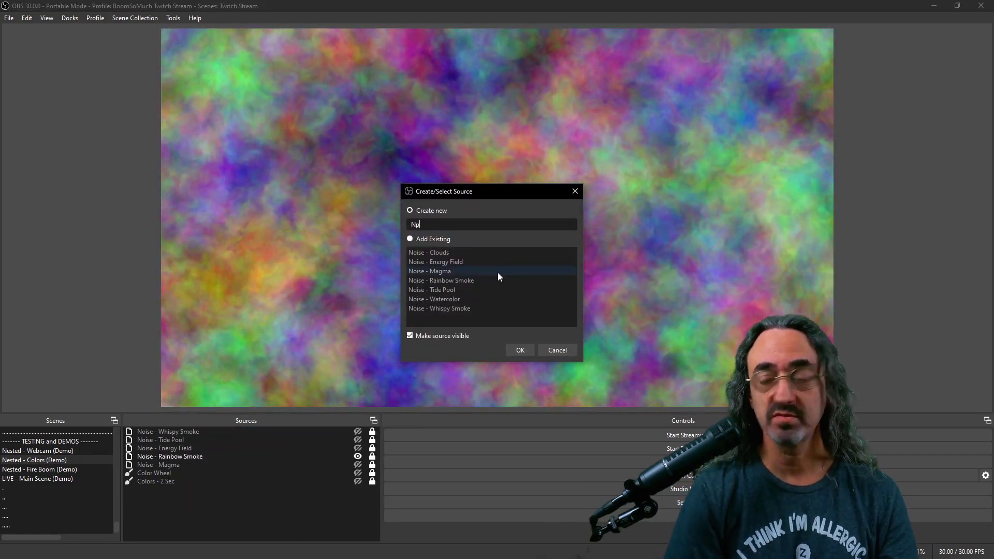
type("oise")
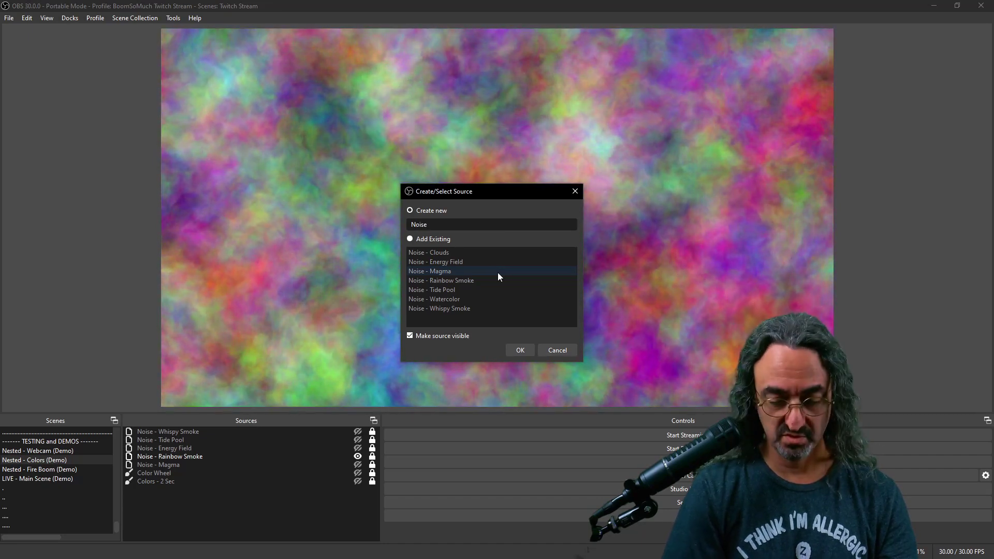
type(" - Impression")
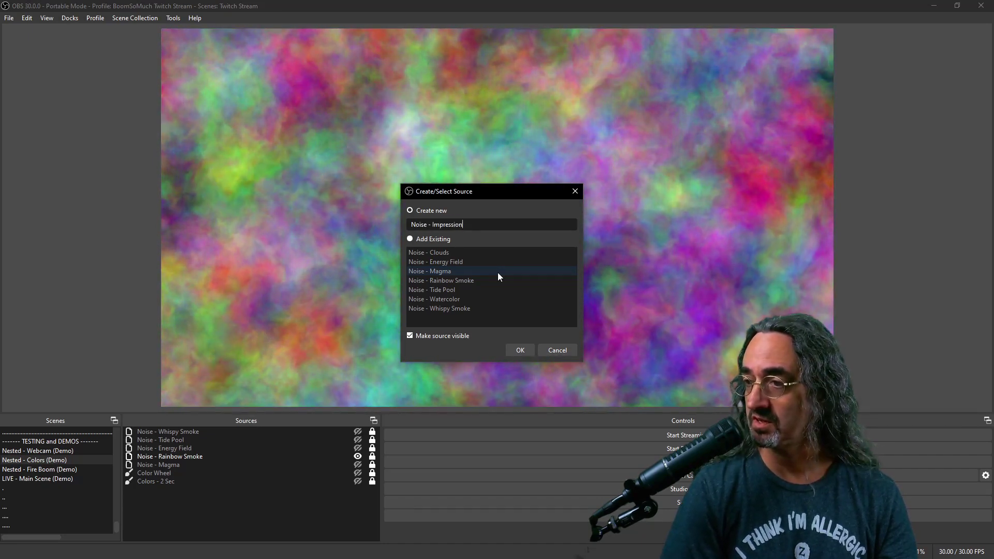
type("ist")
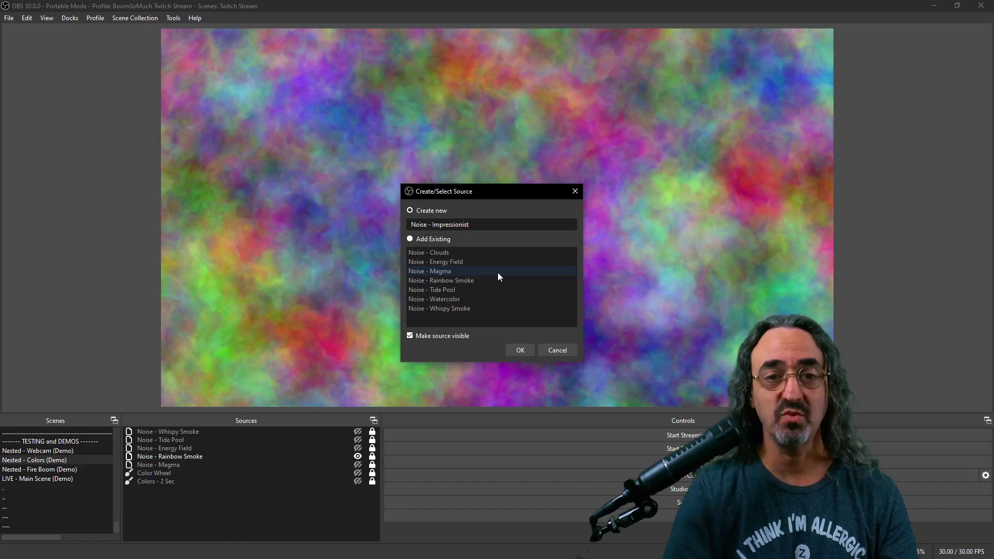
left_click(520, 349)
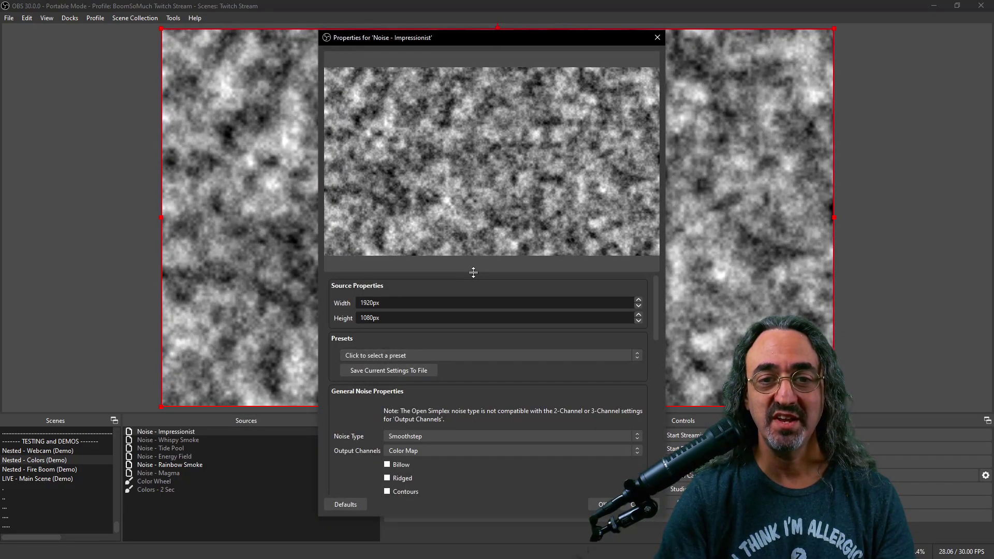
Apply the Impressionist Waves preset to the Noise - Impressionist source
left_click_drag(474, 265, 475, 126)
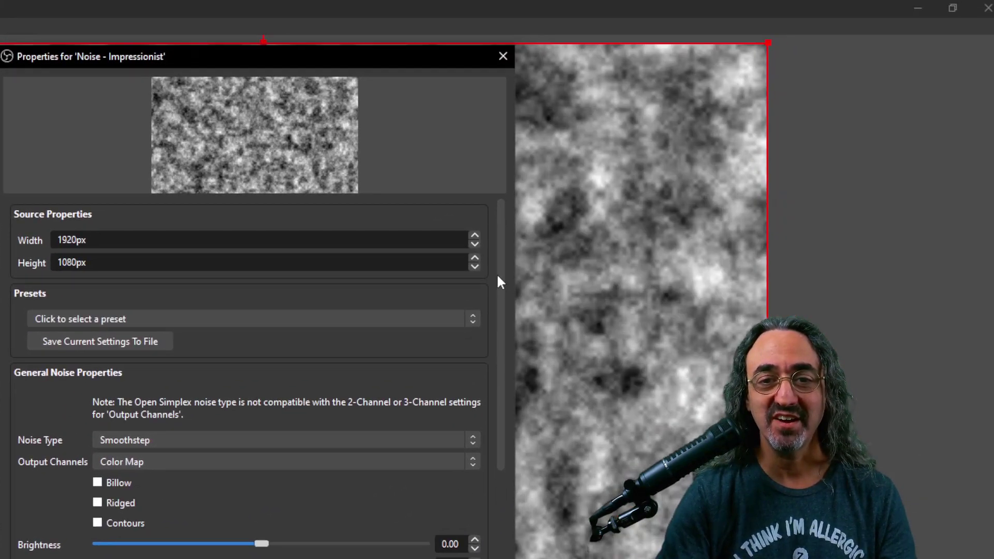
scroll(638, 223, "down", 5)
scroll(496, 279, "down", 4)
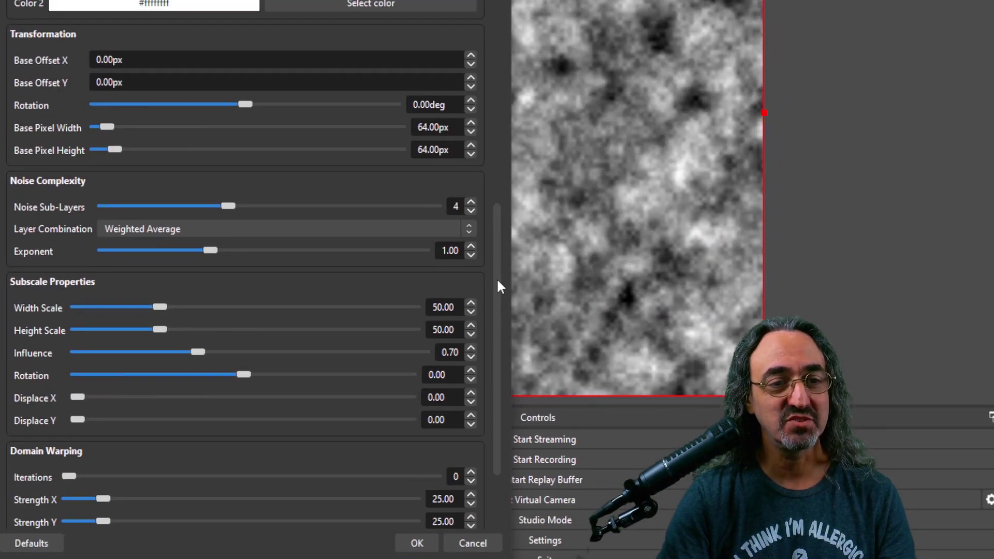
scroll(496, 278, "down", 1)
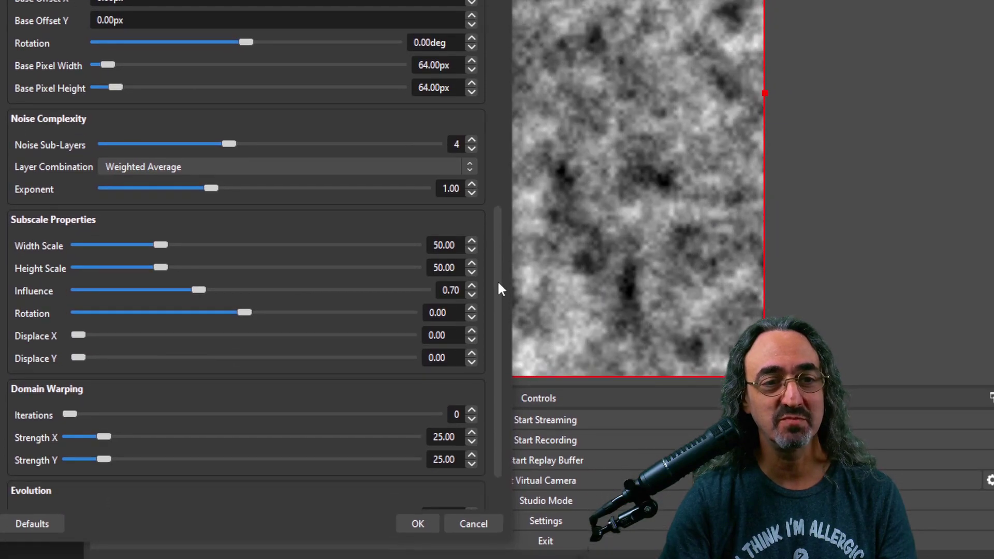
left_click_drag(498, 283, 488, 53)
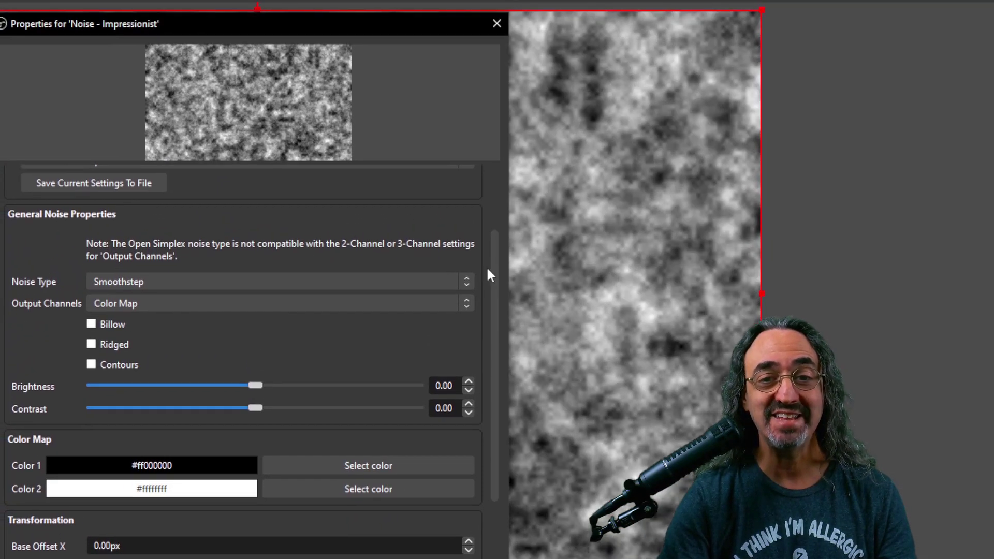
scroll(487, 269, "up", 3)
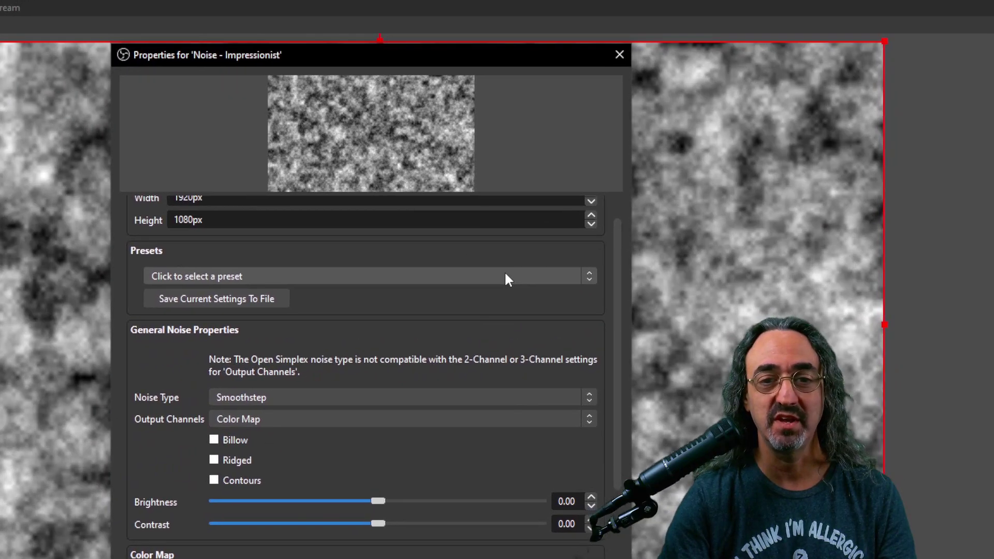
left_click(500, 275)
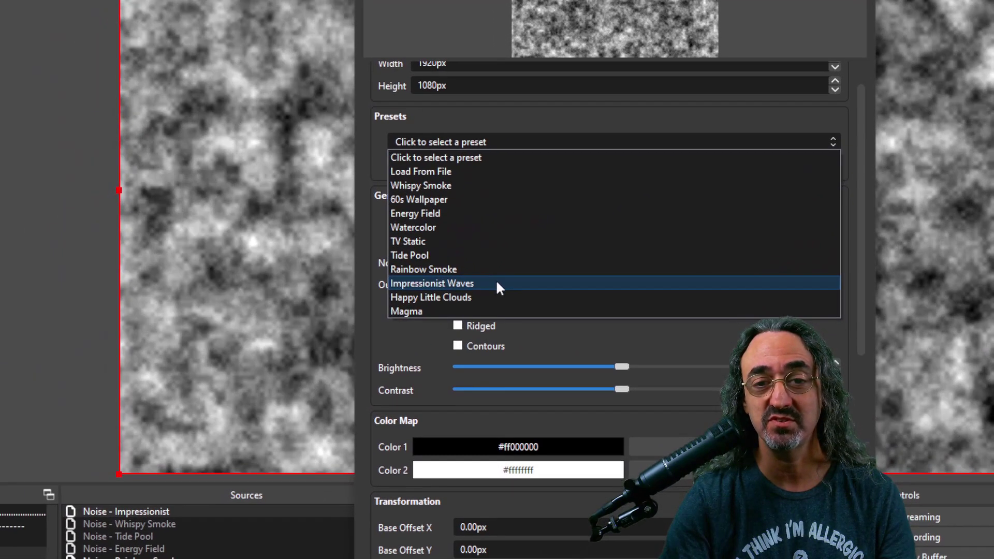
left_click(485, 297)
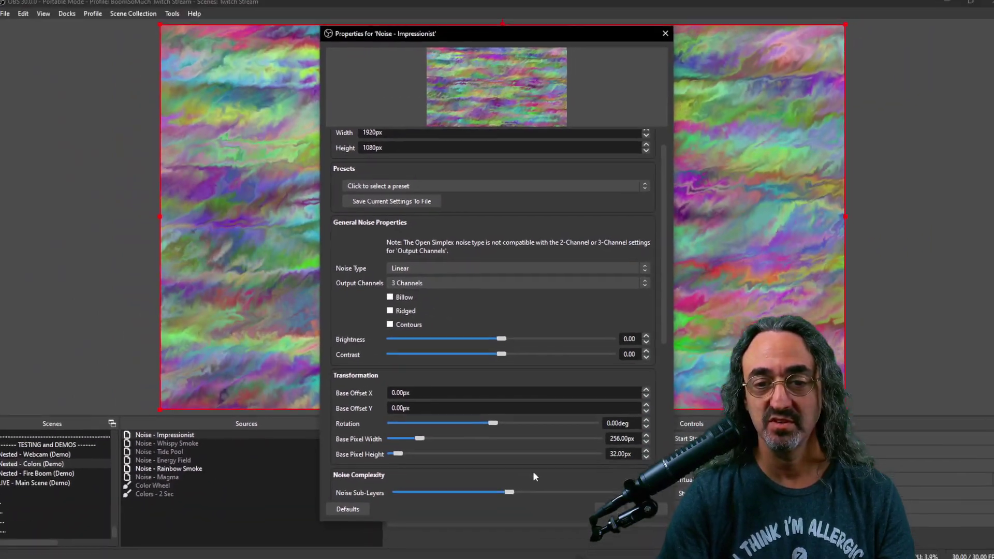
left_click(601, 505)
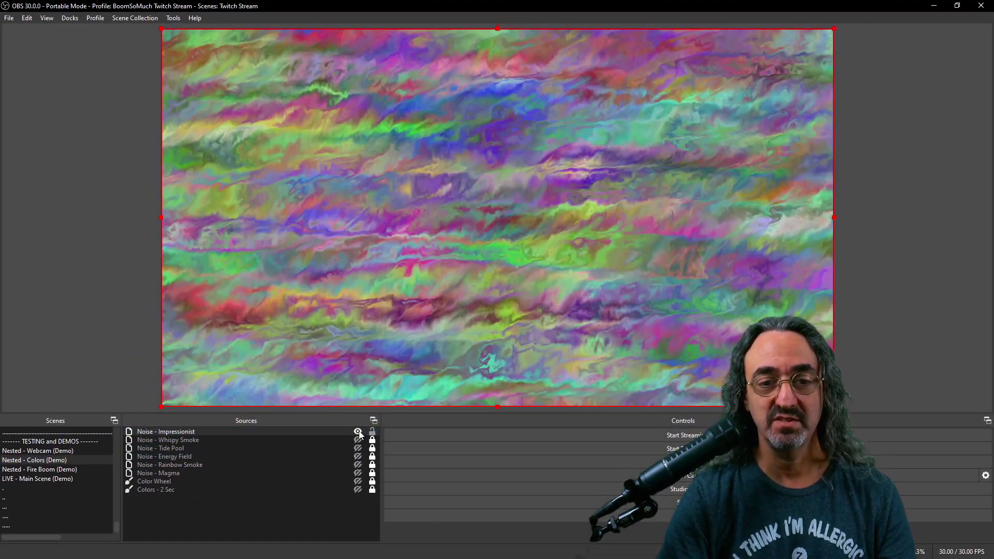
Hide Noise - Impressionist, preview Whispy Smoke, Tide Pool and Energy Field in turn, and leave only Noise - Magma visible
left_click(358, 431)
left_click(357, 440)
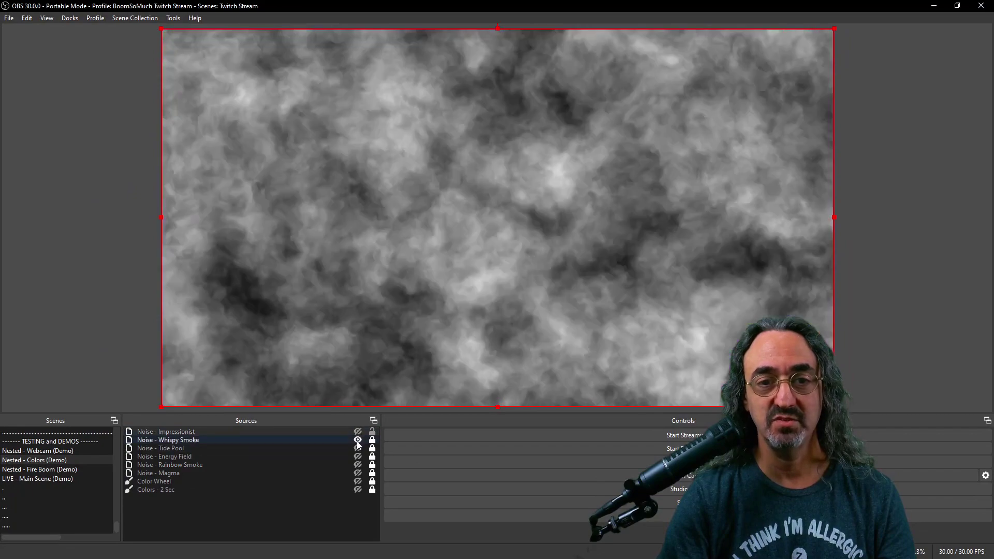
left_click(357, 440)
left_click(358, 448)
left_click(357, 457)
left_click(357, 449)
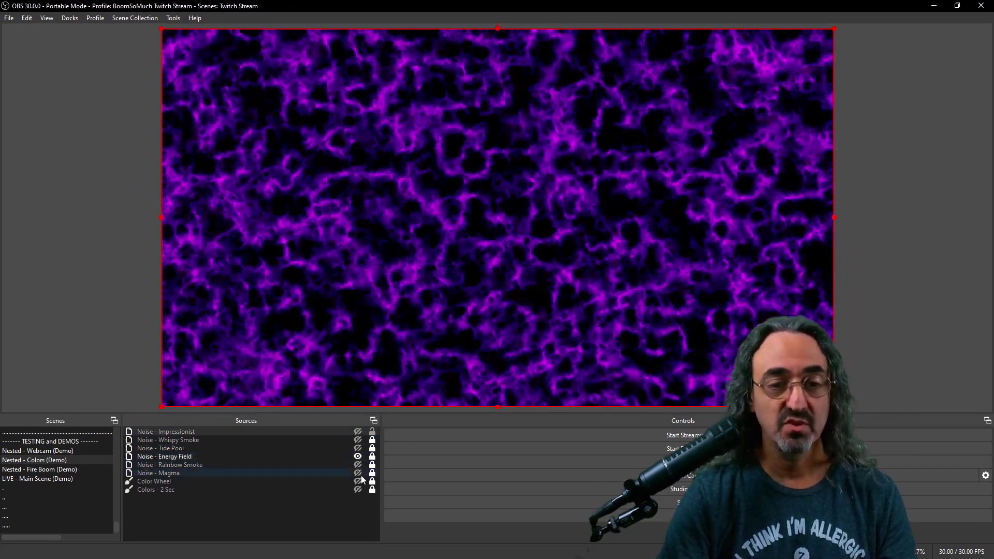
left_click(358, 473)
left_click(358, 457)
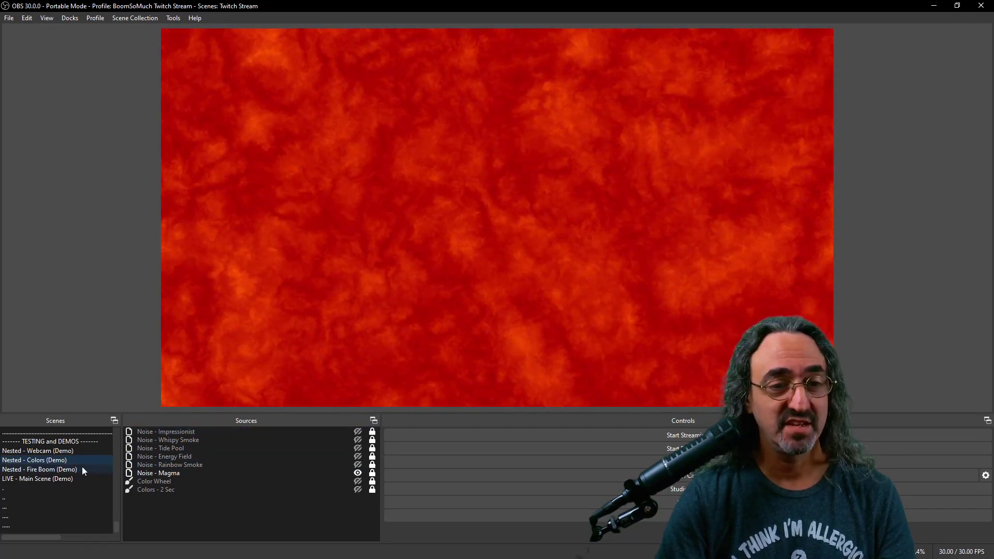
Compare the Nested - Fire Boom (Demo) scene with the Nested - Webcam (Demo) scene and return to Fire Boom
left_click(82, 470)
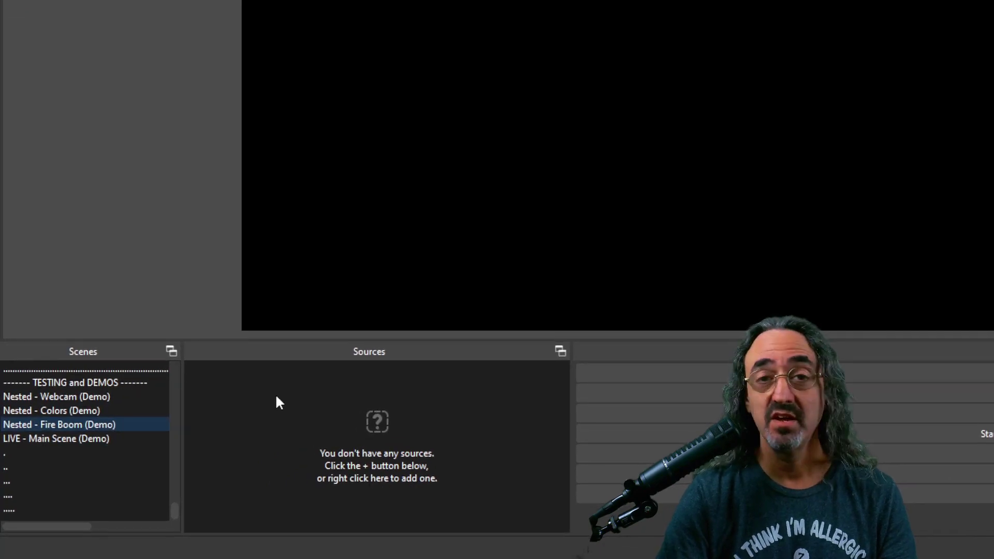
left_click(51, 396)
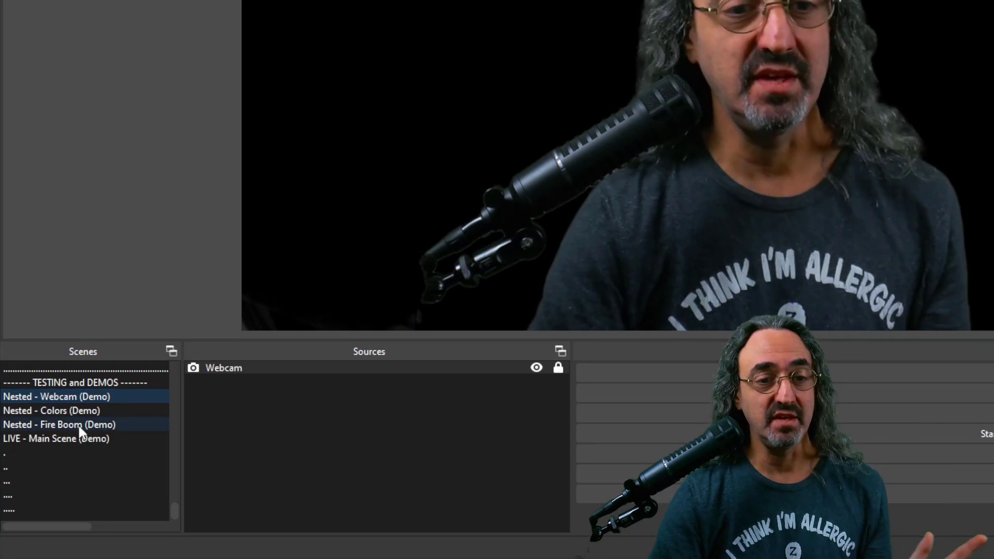
left_click(78, 424)
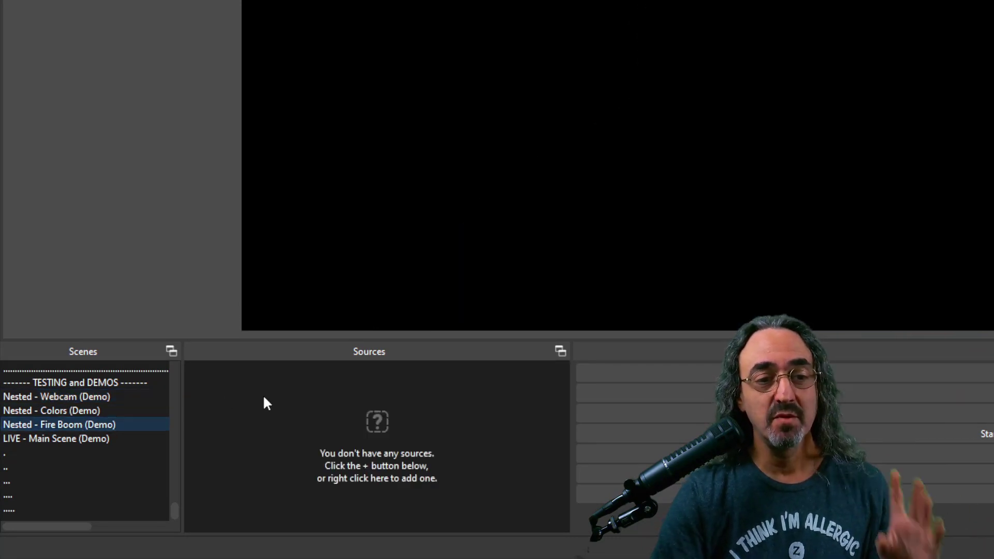
right_click(228, 386)
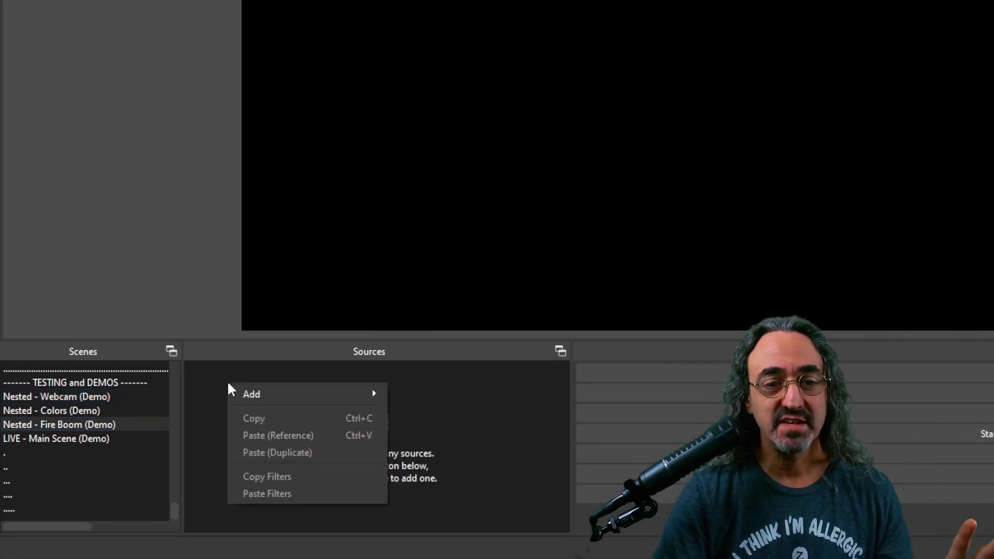
mouse_move(252, 395)
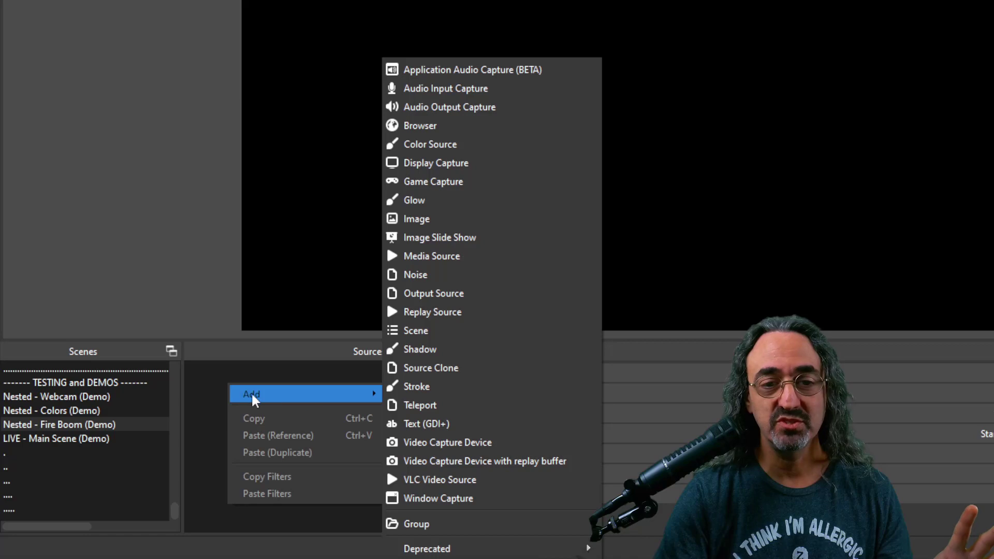
left_click(449, 331)
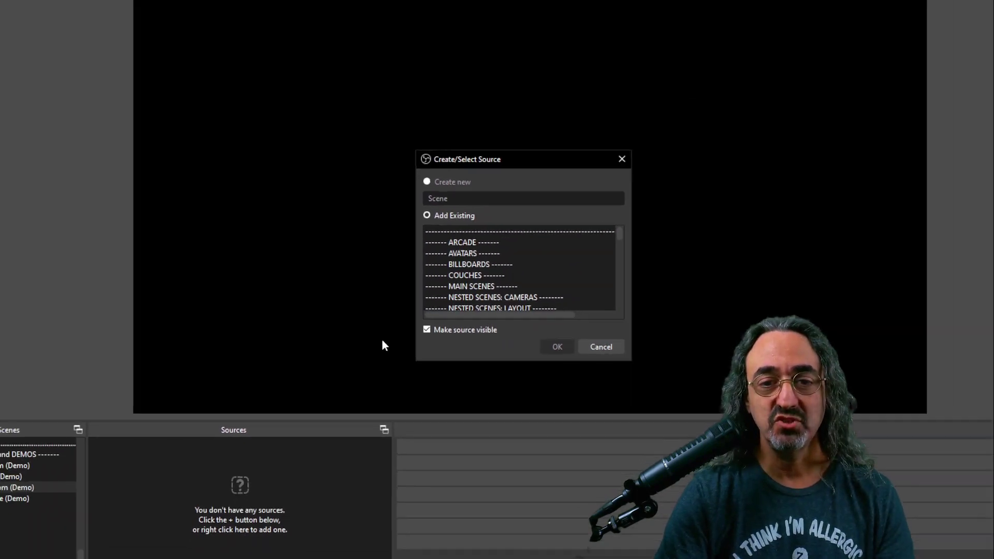
left_click(559, 350)
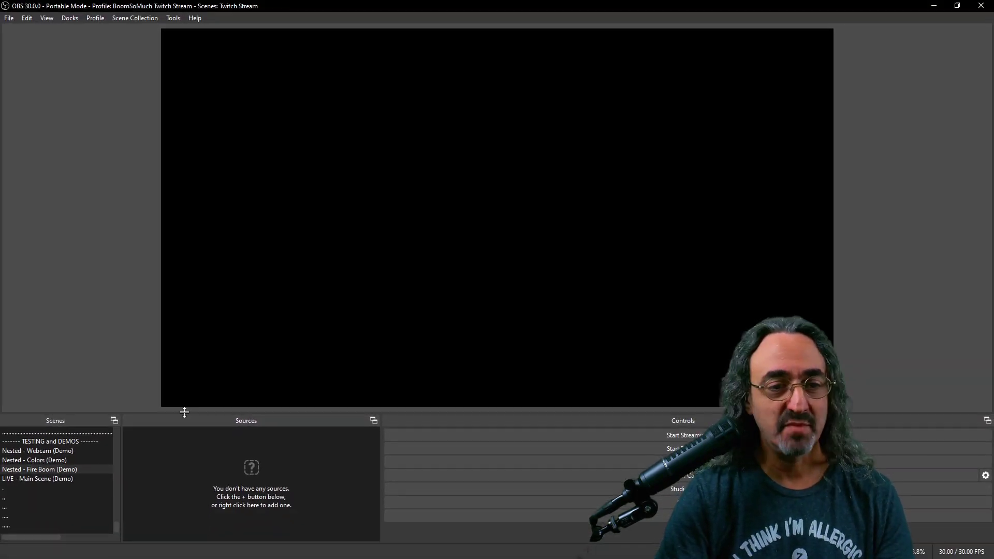
Create a new visible source clone named "Clone: Webcam Fire" in the Nested - Fire Boom (Demo) scene
left_click(60, 454)
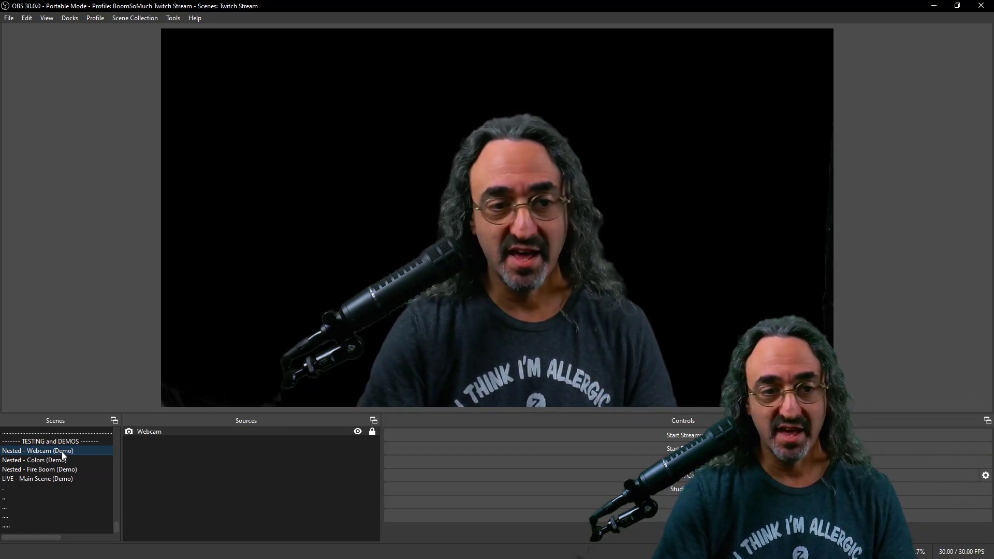
left_click(55, 470)
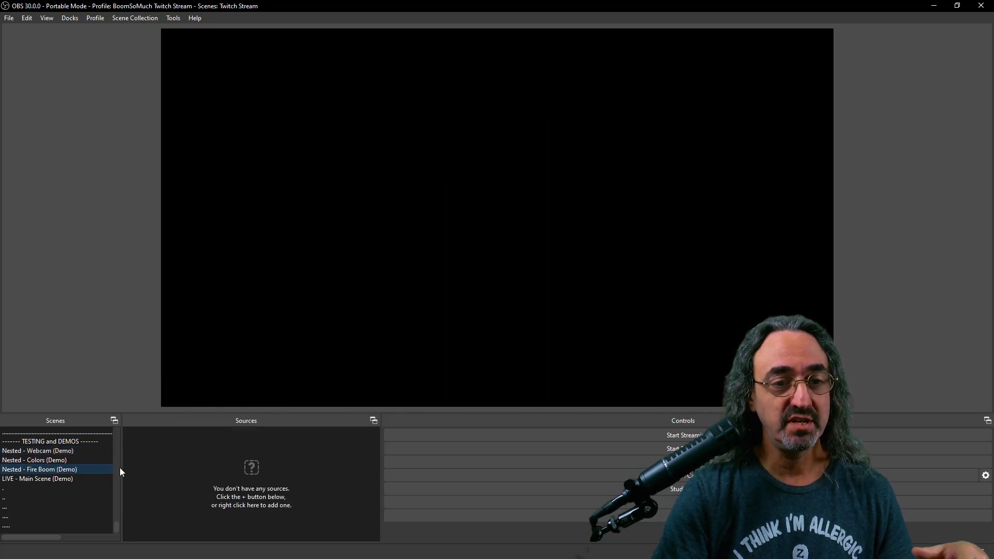
right_click(151, 448)
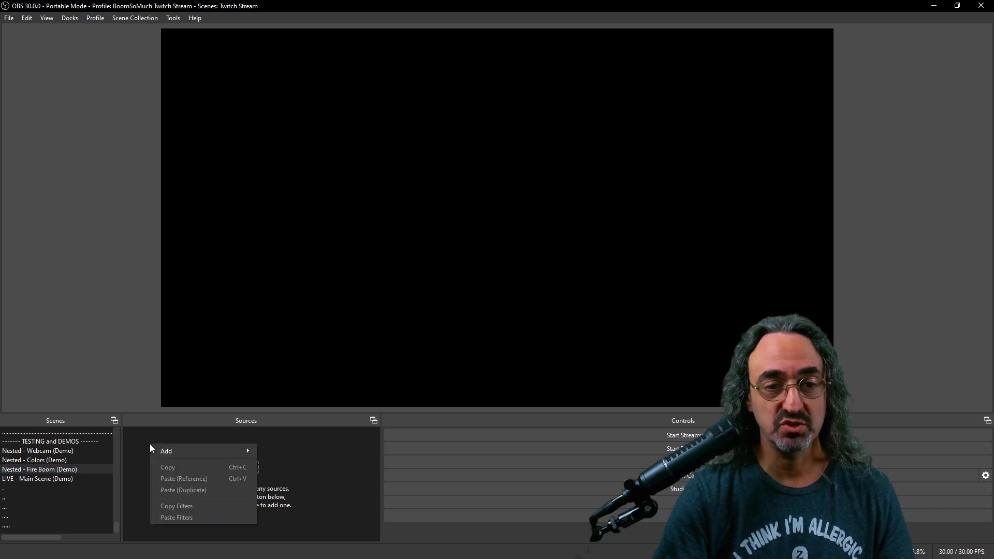
mouse_move(164, 449)
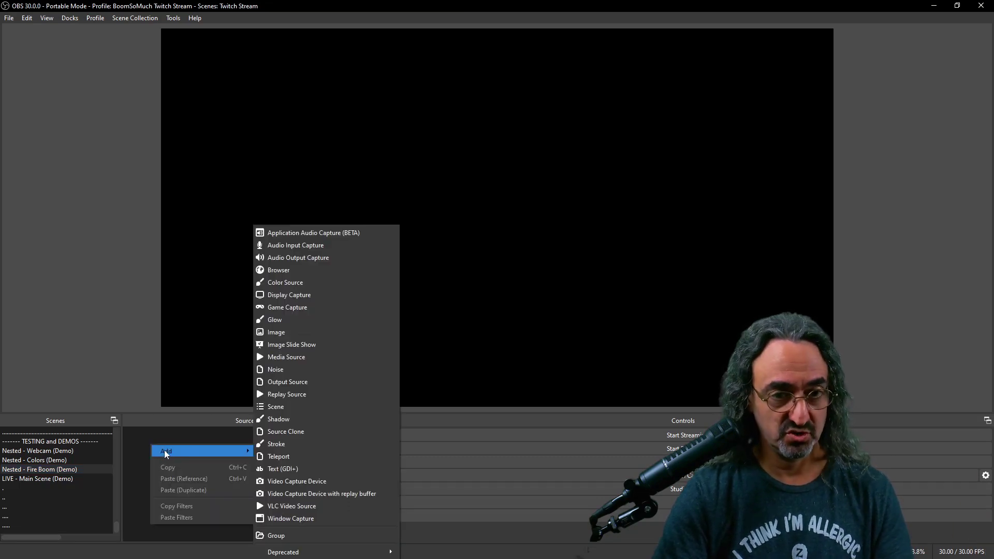
left_click(294, 433)
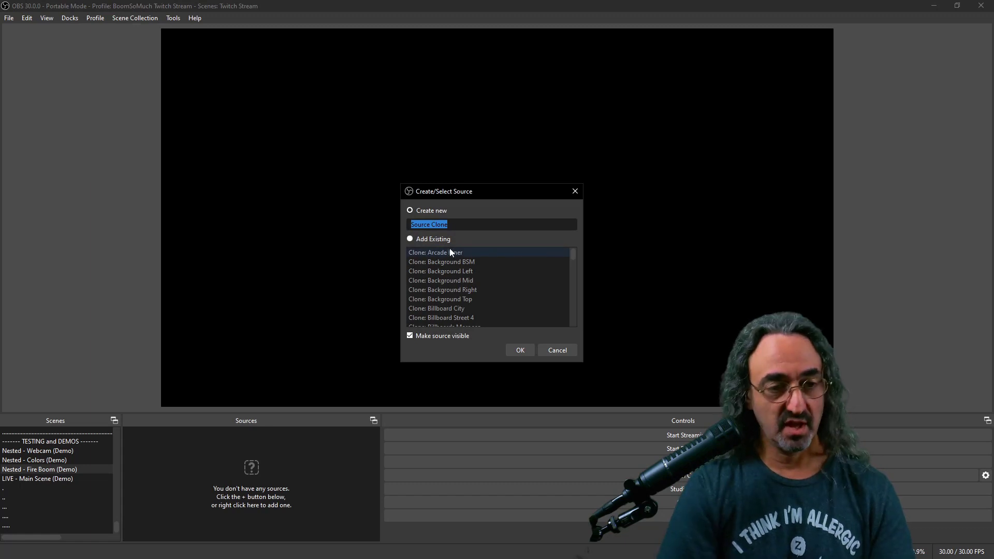
type("Clone: Webcam Fire")
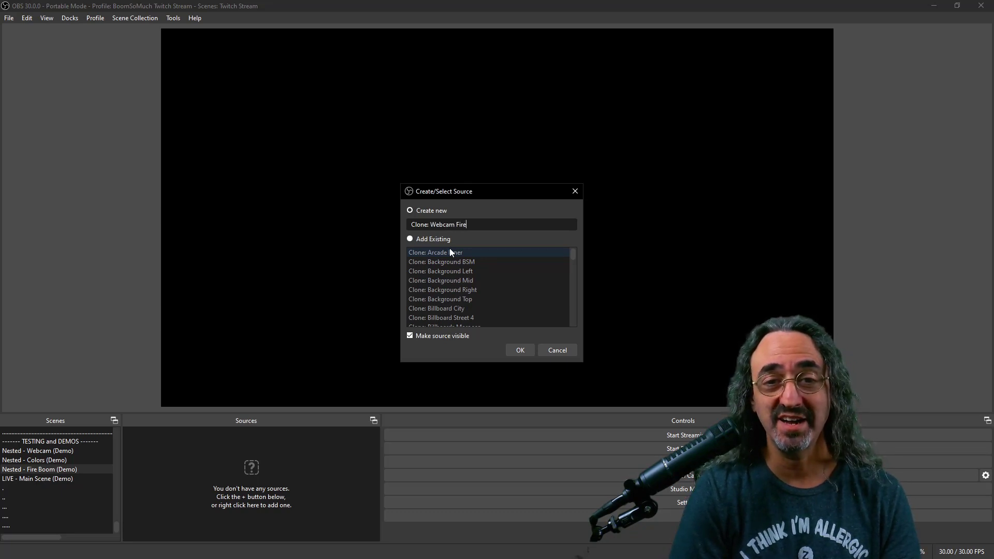
left_click(515, 348)
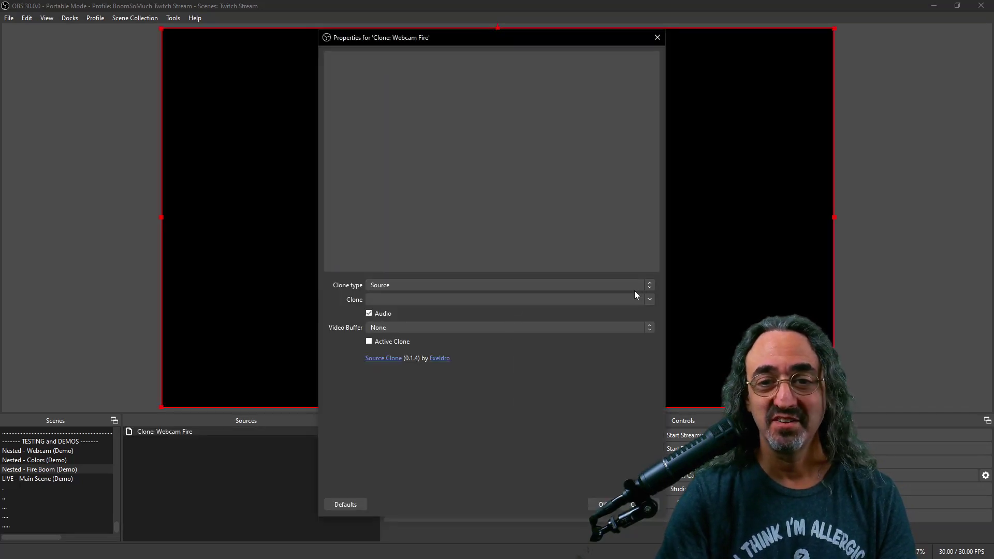
Configure the clone with type Source, cloning Nested - Webcam (Demo), with Audio off and Active Clone on
left_click(652, 288)
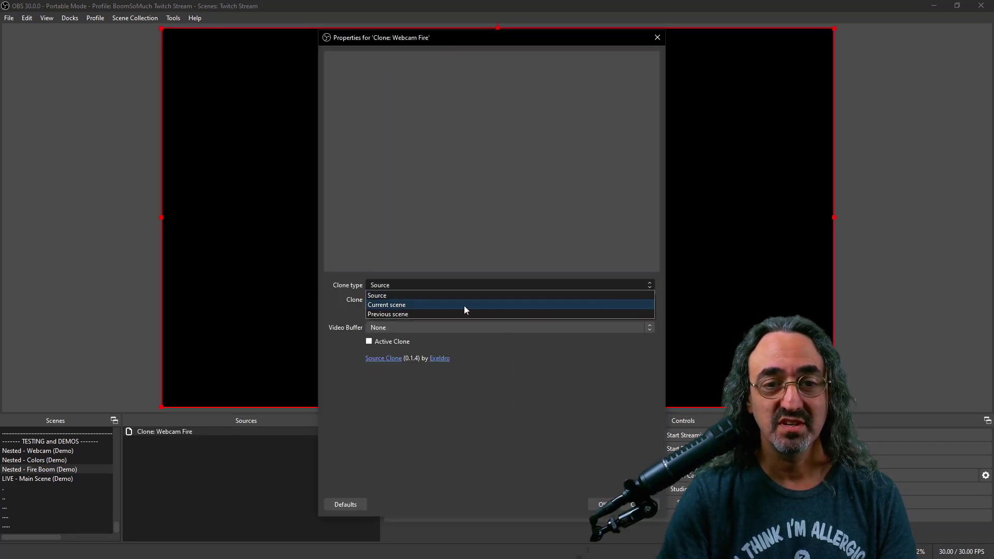
left_click(383, 297)
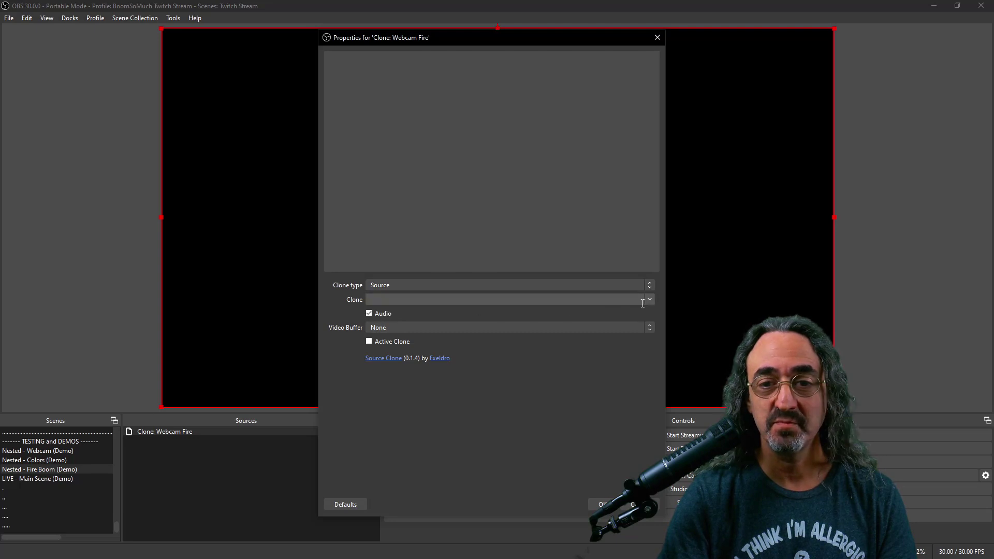
left_click(647, 299)
left_click_drag(654, 11, 650, 173)
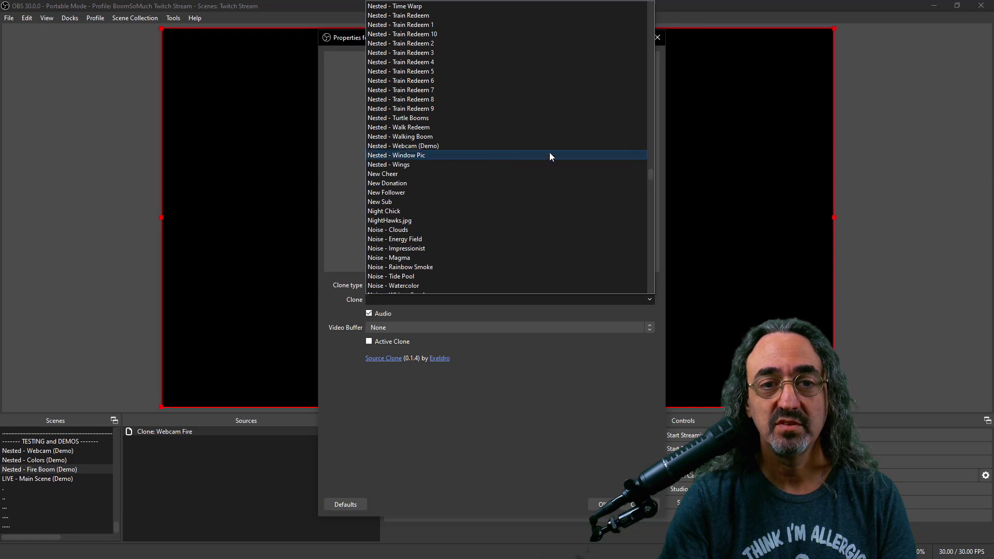
left_click(435, 145)
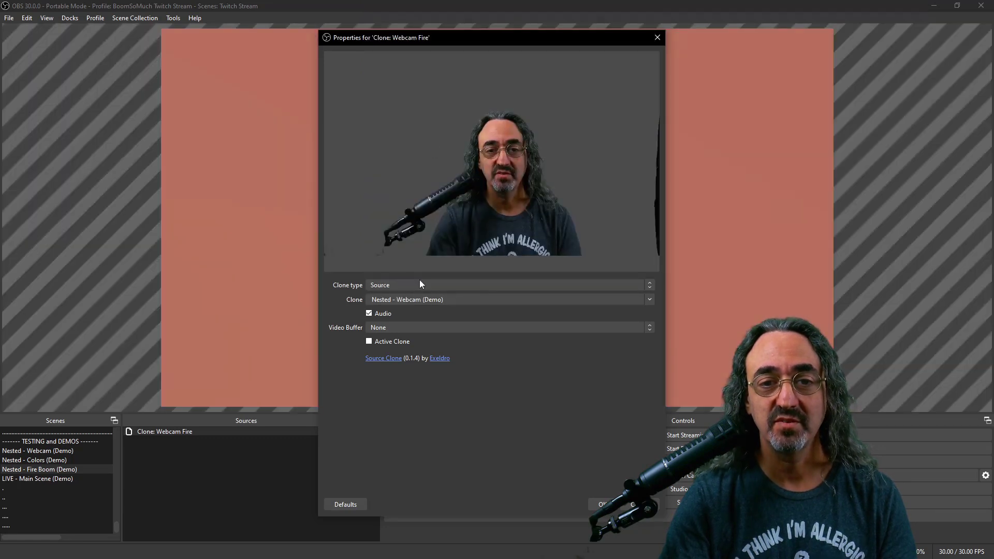
left_click(369, 314)
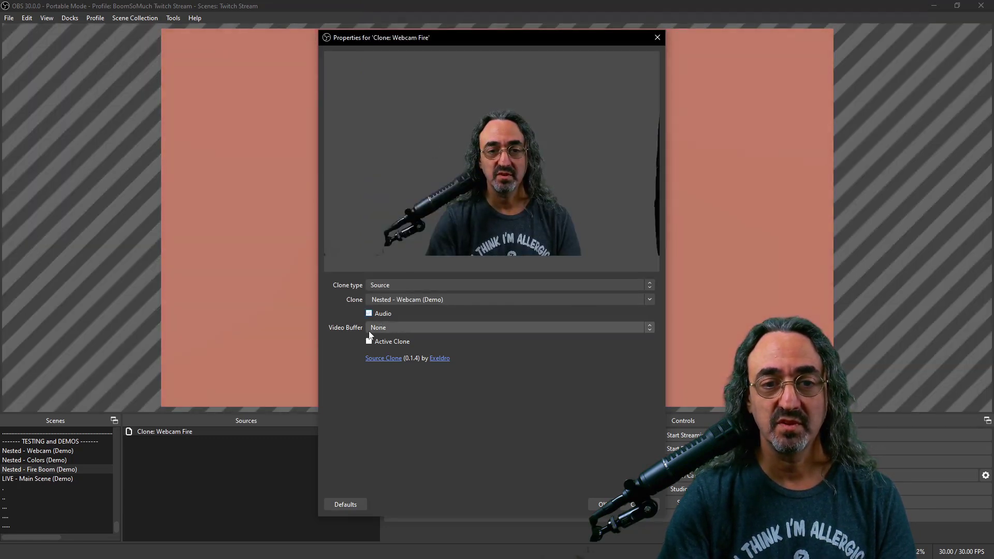
left_click(368, 342)
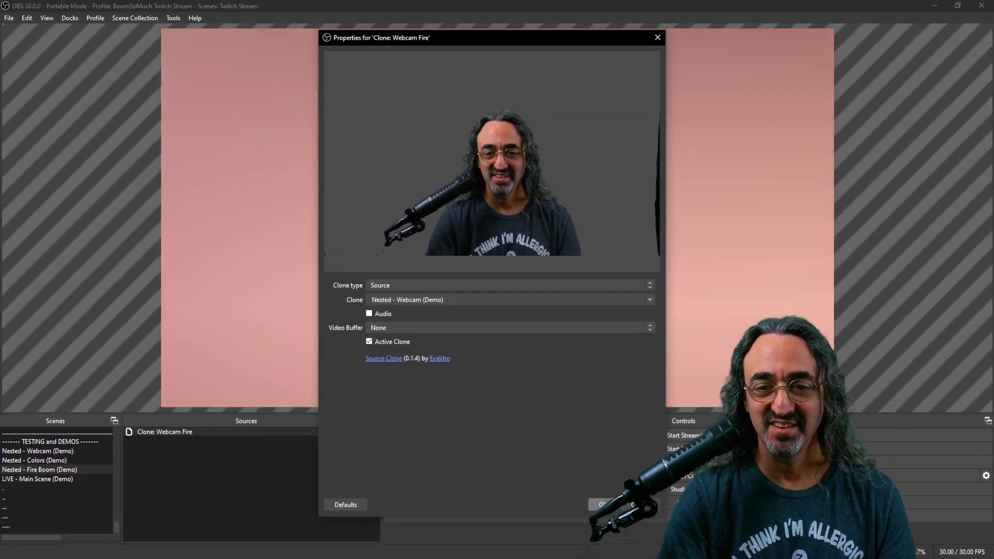
left_click(601, 503)
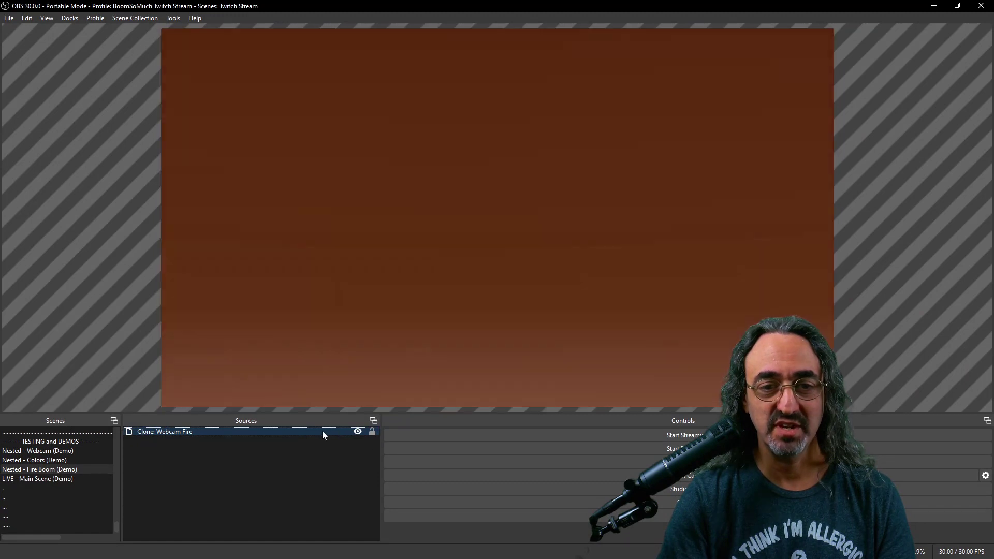
Fit Clone: Webcam Fire to the screen and switch to the Nested - Webcam (Demo) scene to compare it
right_click(322, 431)
mouse_move(372, 271)
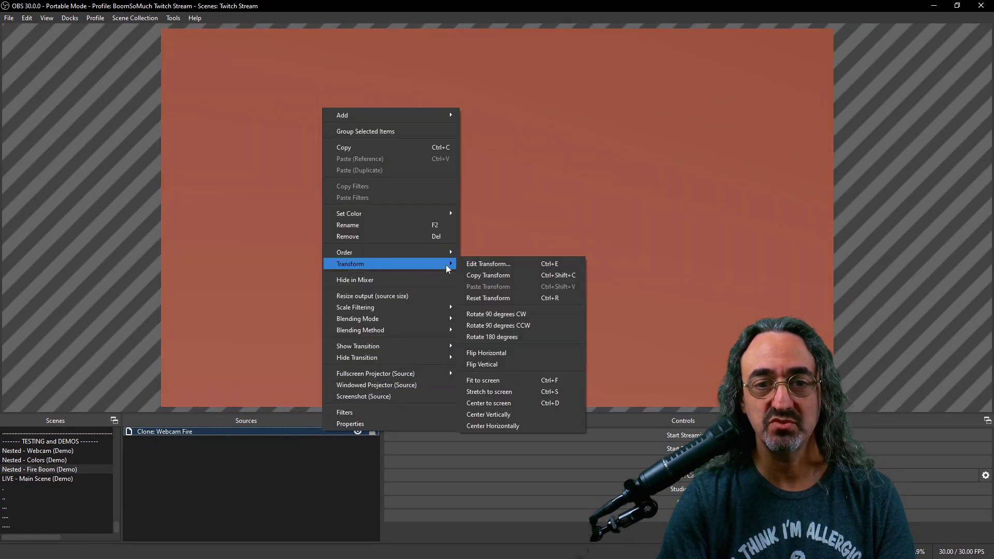
left_click(510, 382)
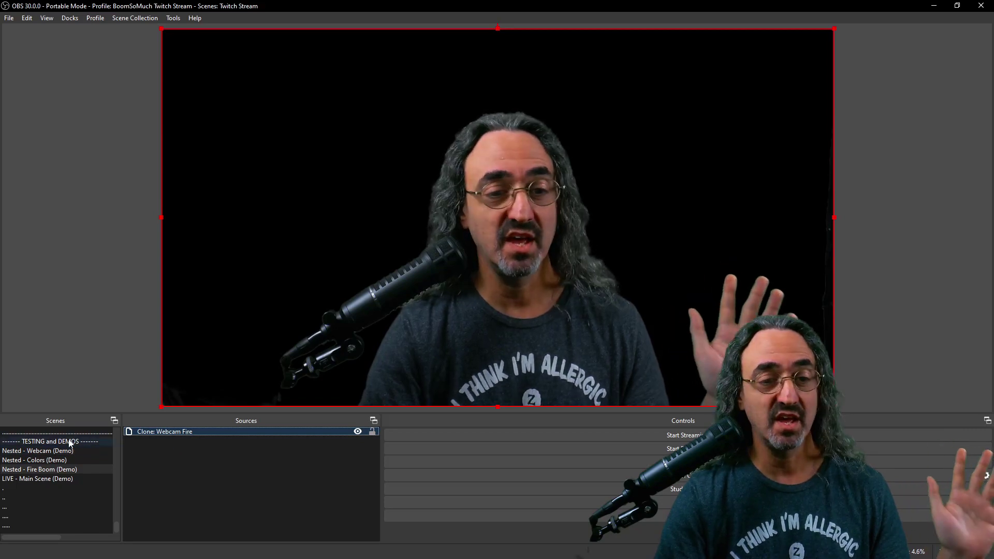
left_click(64, 451)
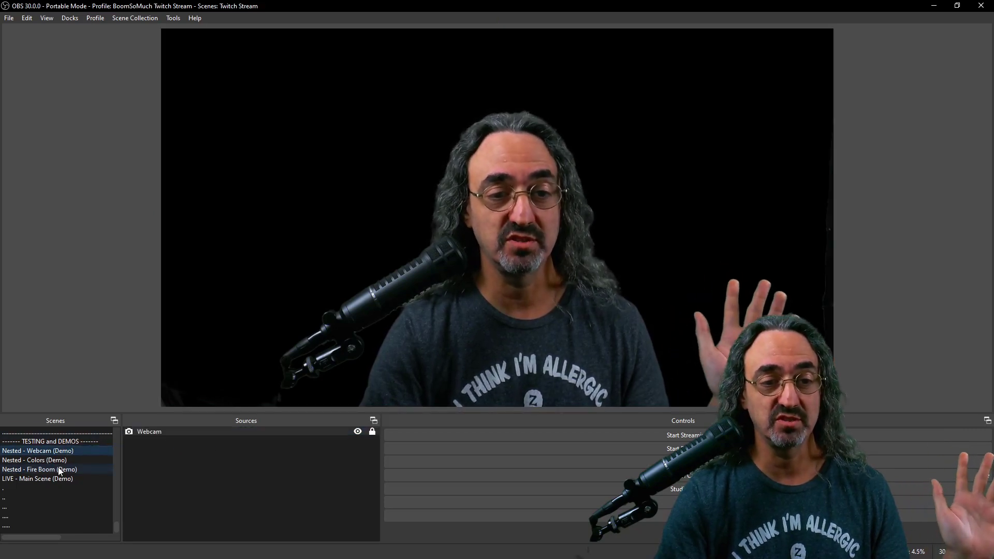
Add a Glow effect filter named "Outer Glow" to Clone: Webcam Fire in the Nested - Fire Boom (Demo) scene
left_click(58, 468)
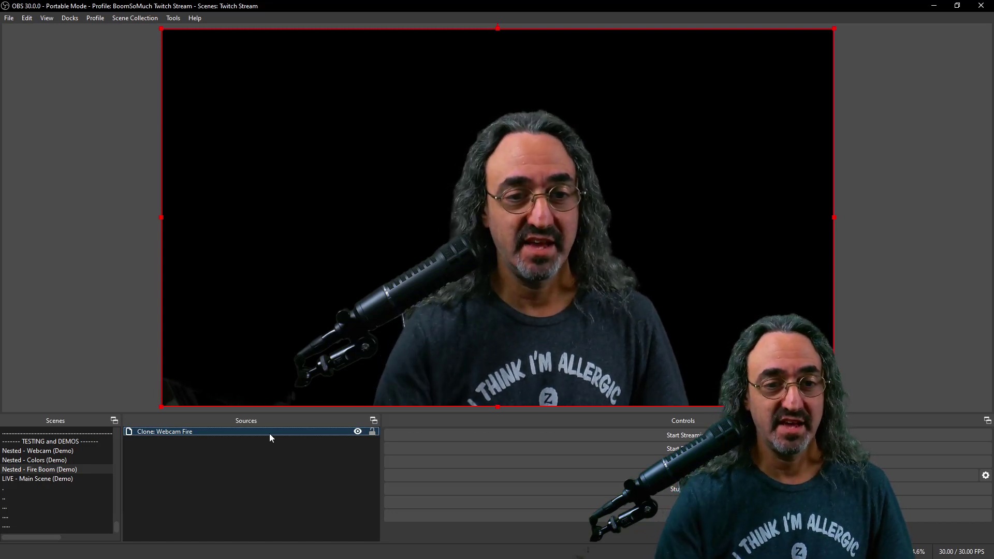
right_click(161, 433)
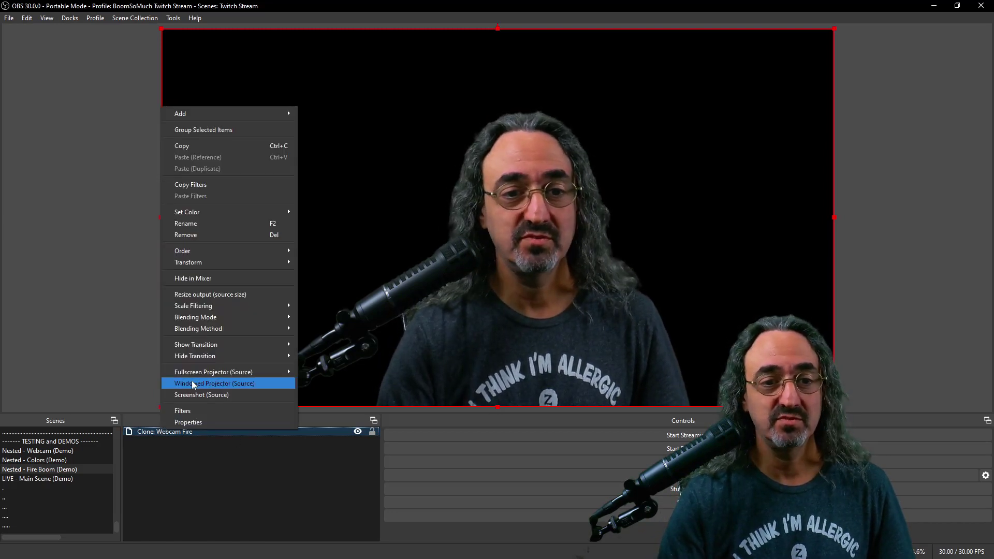
left_click(195, 410)
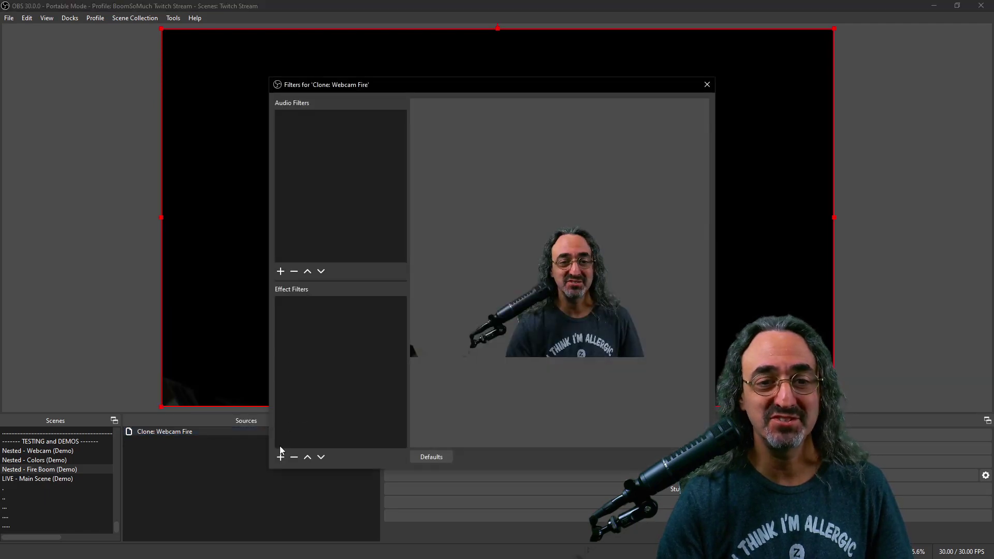
left_click(280, 458)
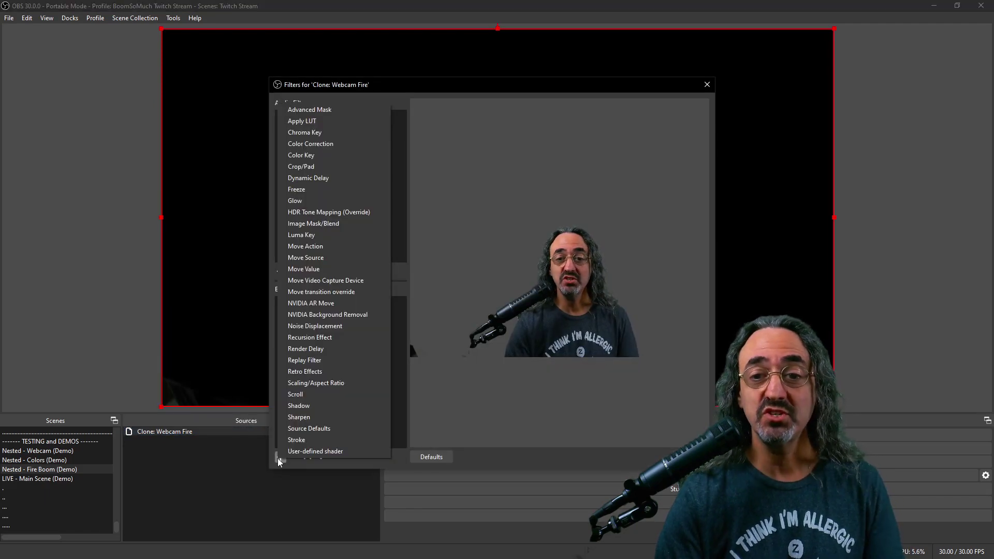
left_click(319, 201)
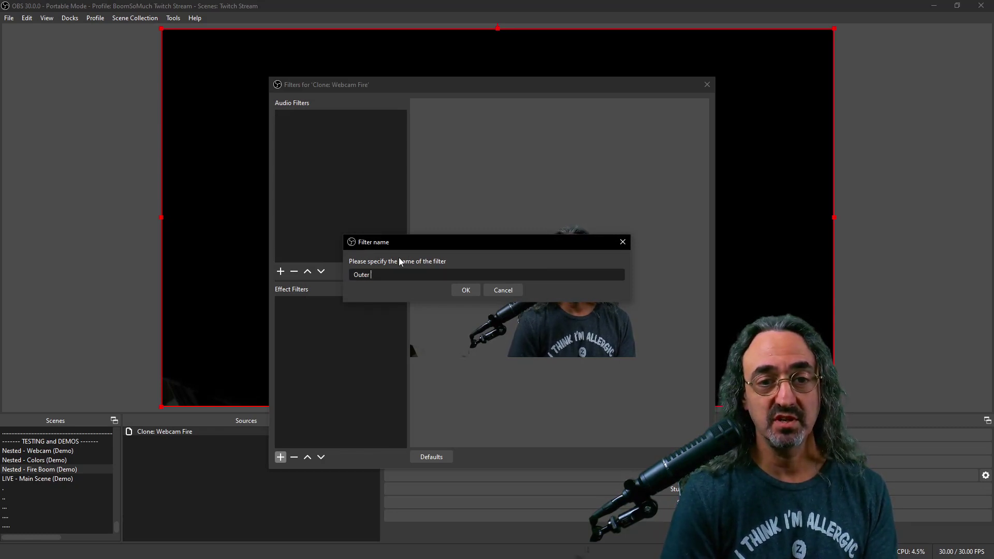
type("Outer Glow")
key("Return")
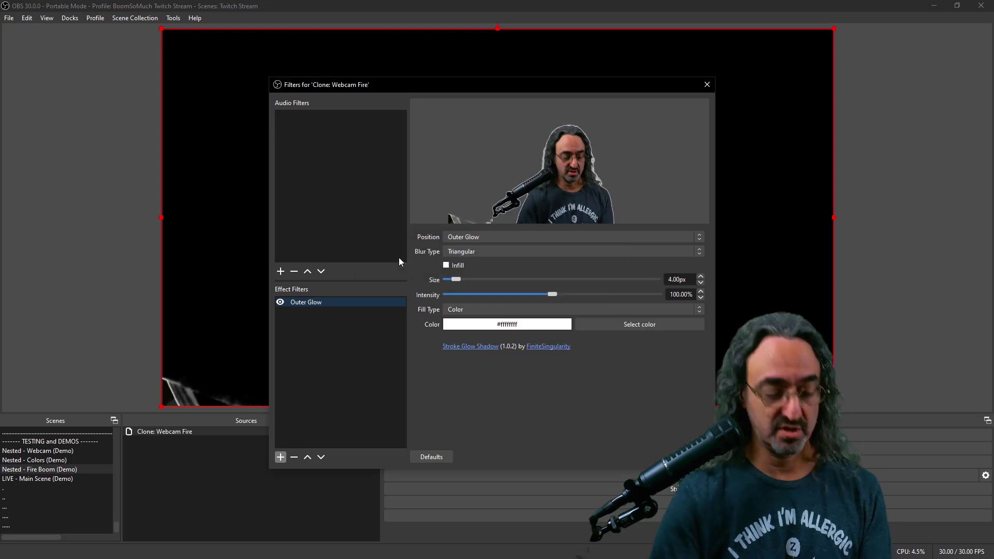
Keep the Outer Glow filter's position as Outer Glow and set its blur type to Dual Kawase
mouse_move(414, 82)
left_mouse_down()
mouse_move(163, 67)
mouse_move(155, 56)
left_mouse_up()
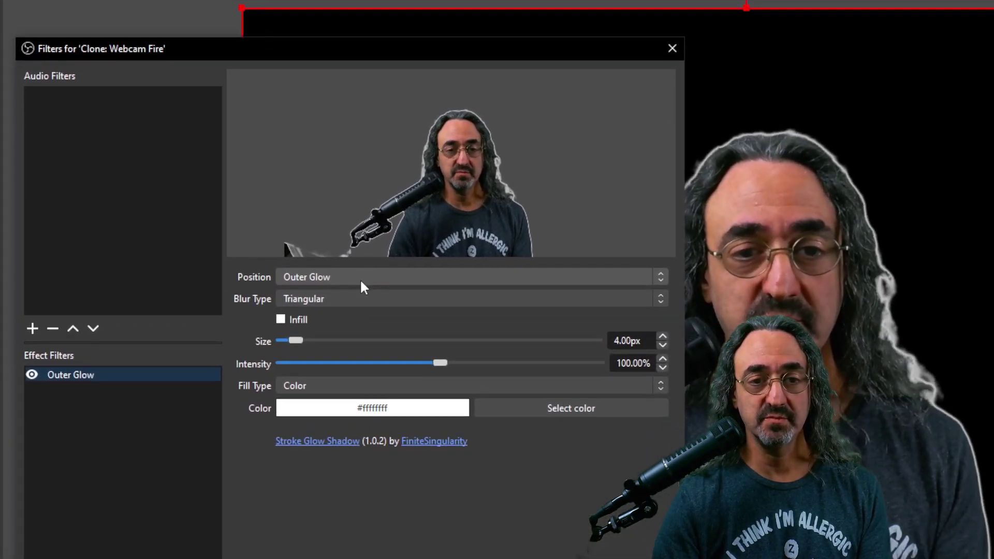
left_click(238, 209)
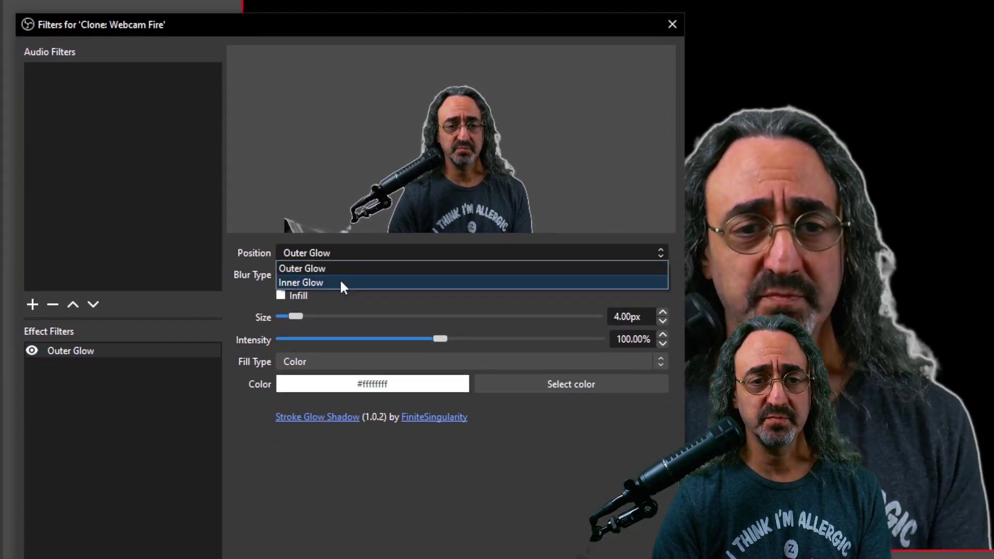
left_click(336, 271)
left_click(335, 274)
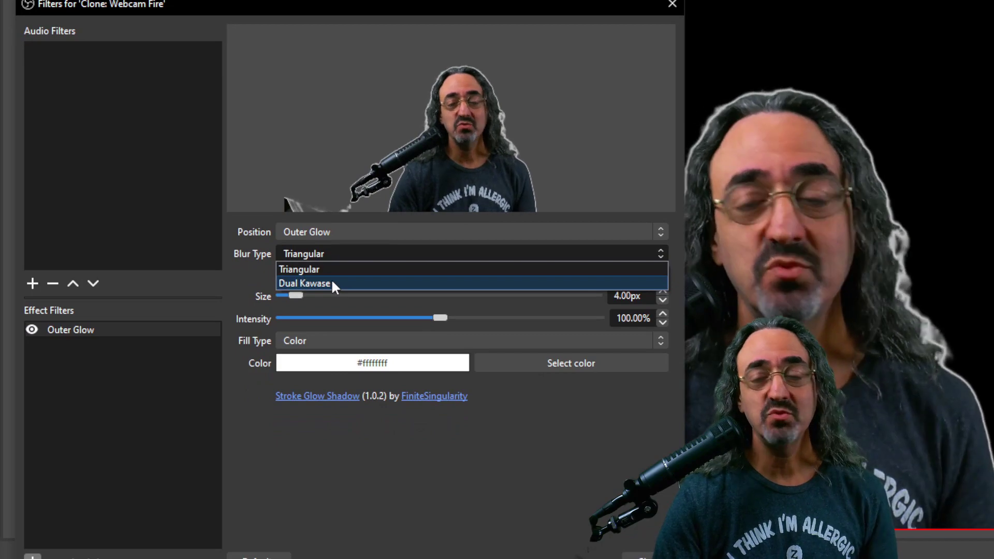
left_click(333, 282)
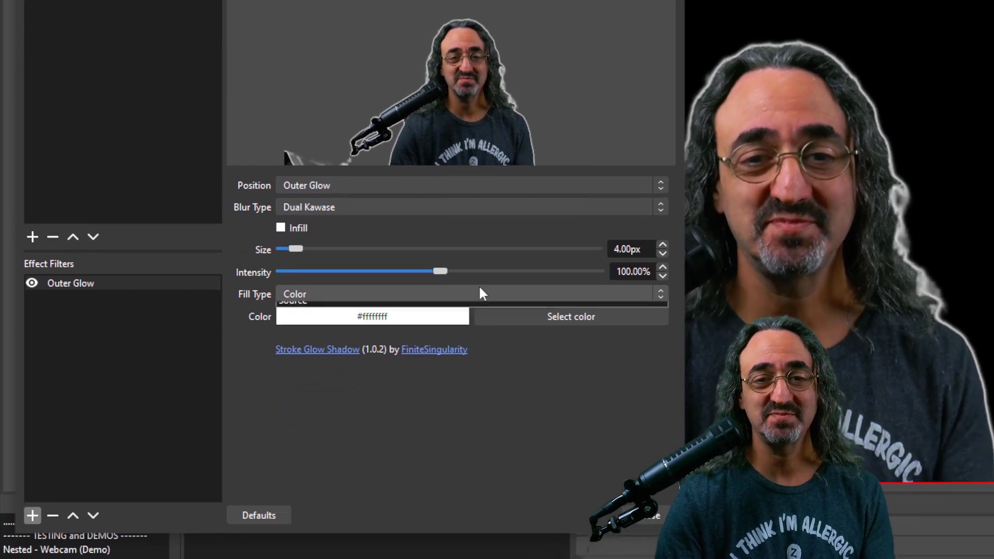
Fill the Outer Glow filter from the source Nested - Colors (Demo), with size 56 px and intensity 150.50%
left_click(480, 361)
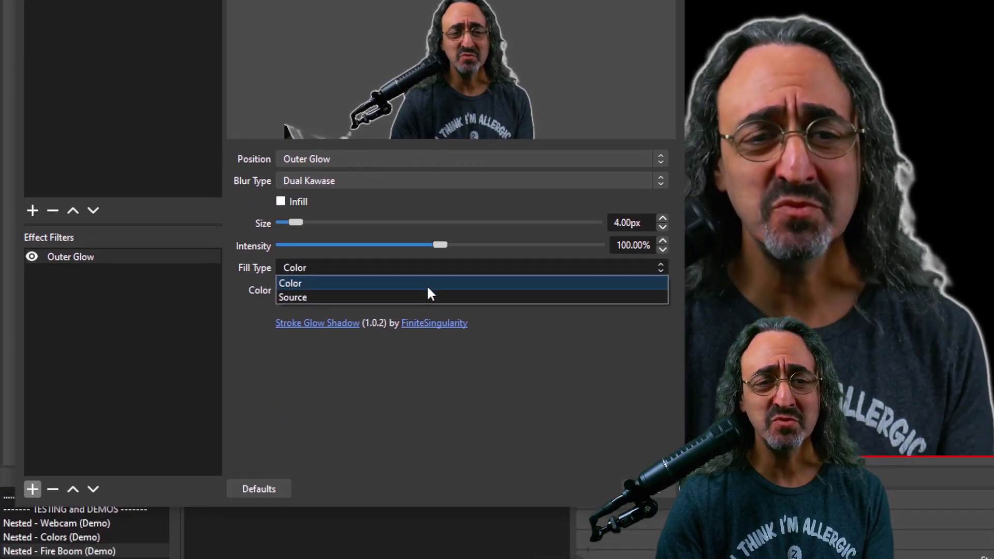
left_click(425, 297)
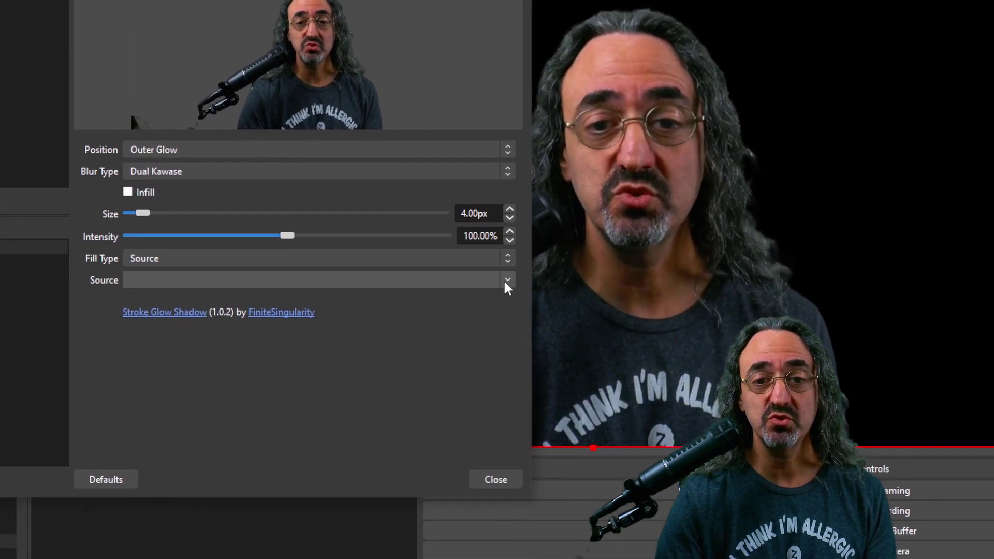
left_click(505, 280)
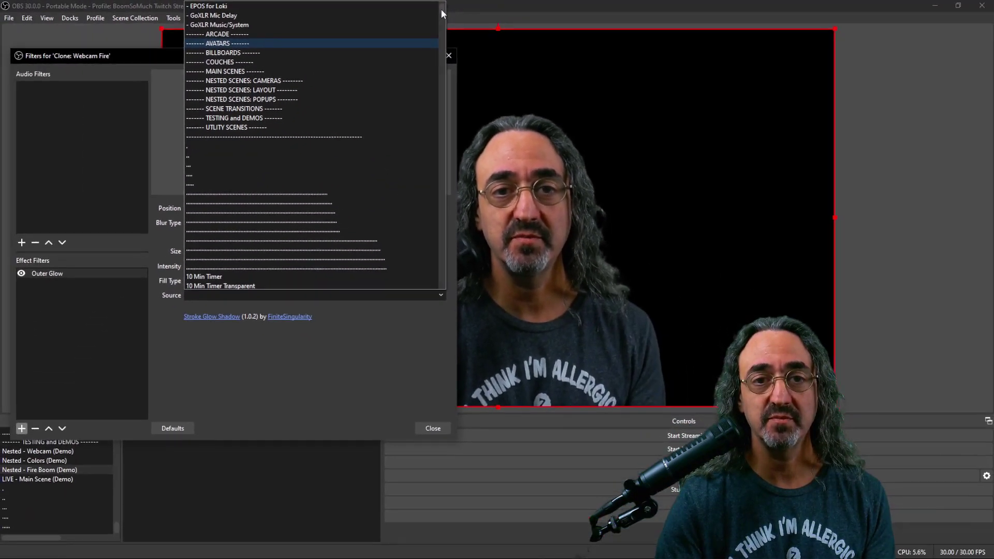
left_click_drag(488, 9, 501, 110)
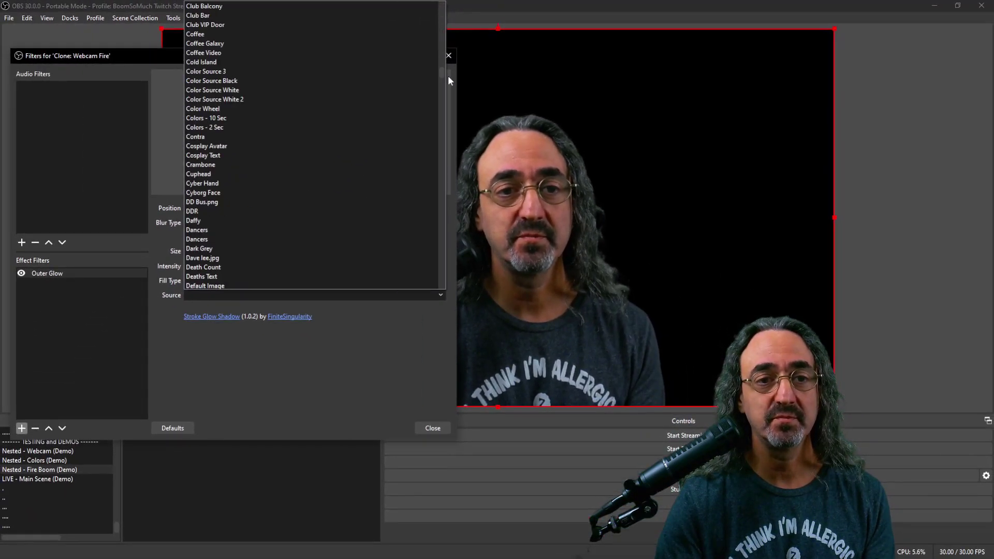
left_click_drag(449, 75, 443, 150)
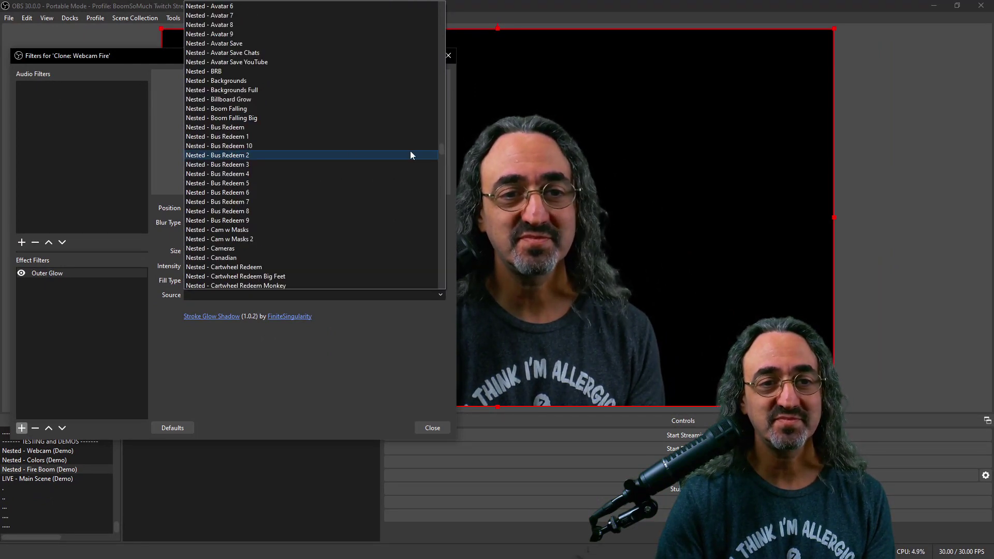
scroll(263, 230, "down", 3)
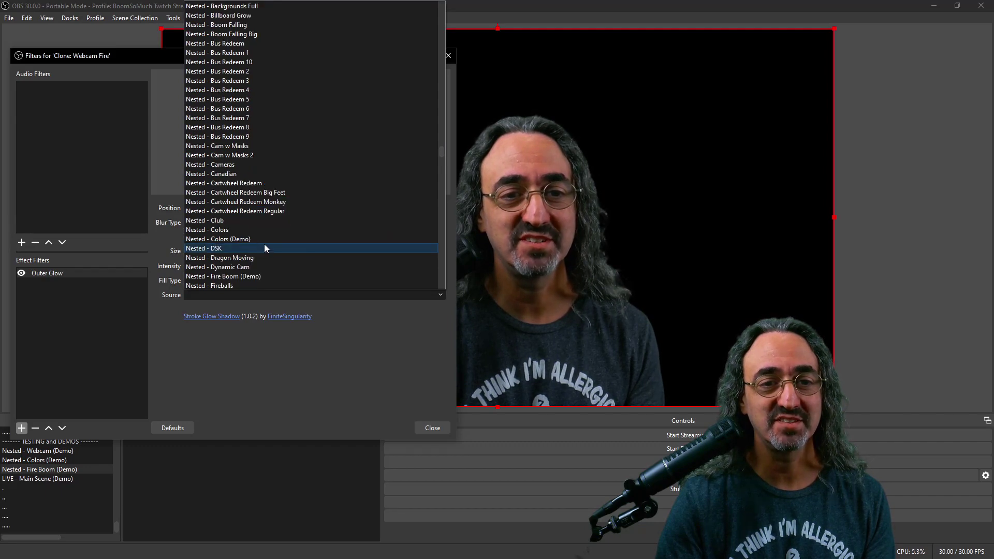
left_click(265, 239)
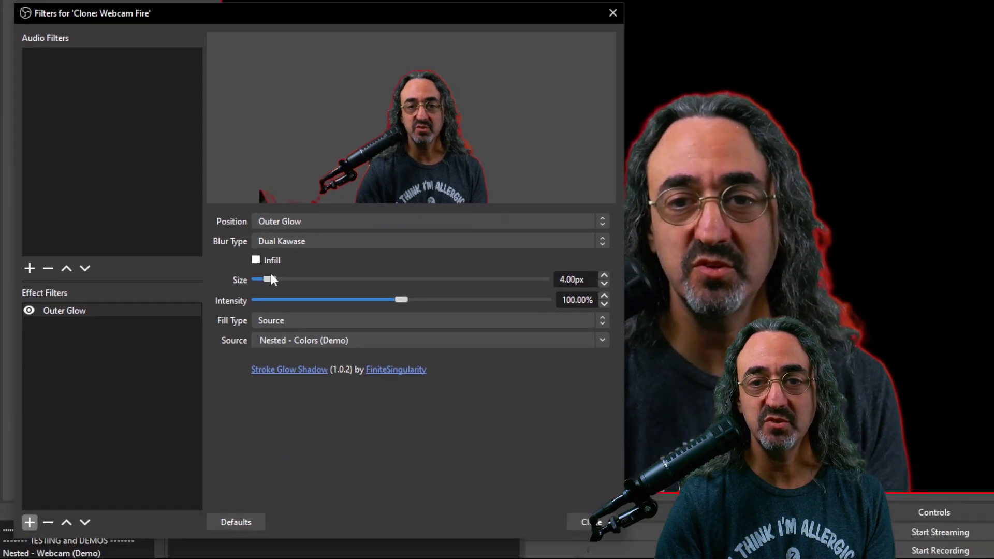
left_click_drag(266, 280, 301, 282)
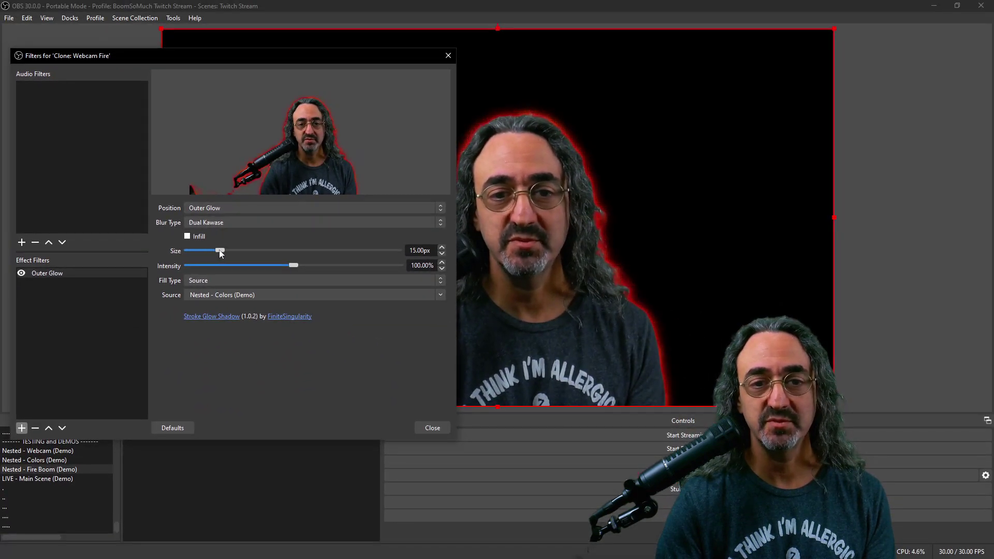
left_click_drag(220, 252, 346, 267)
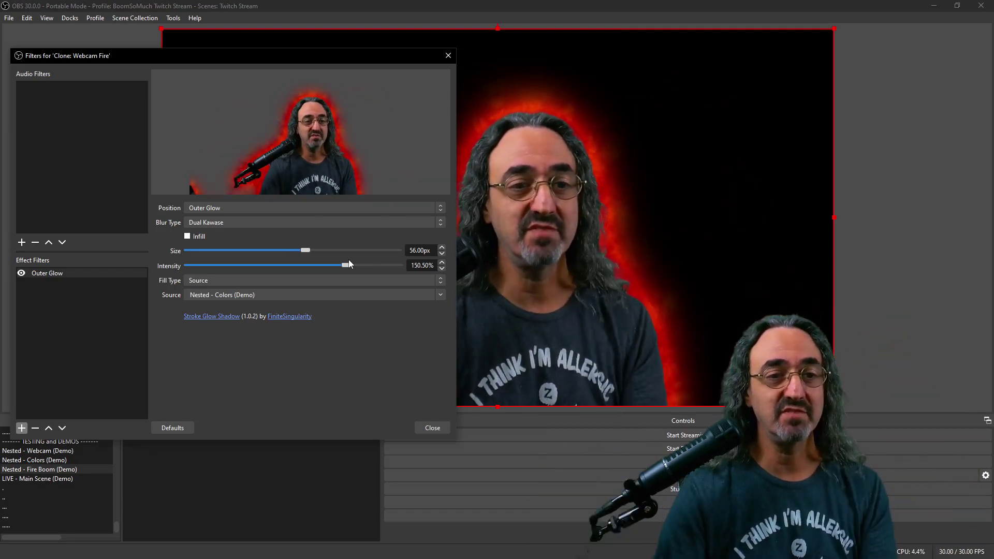
Add a second Glow effect filter named "Inner Glow" to Clone: Webcam Fire
left_click(22, 429)
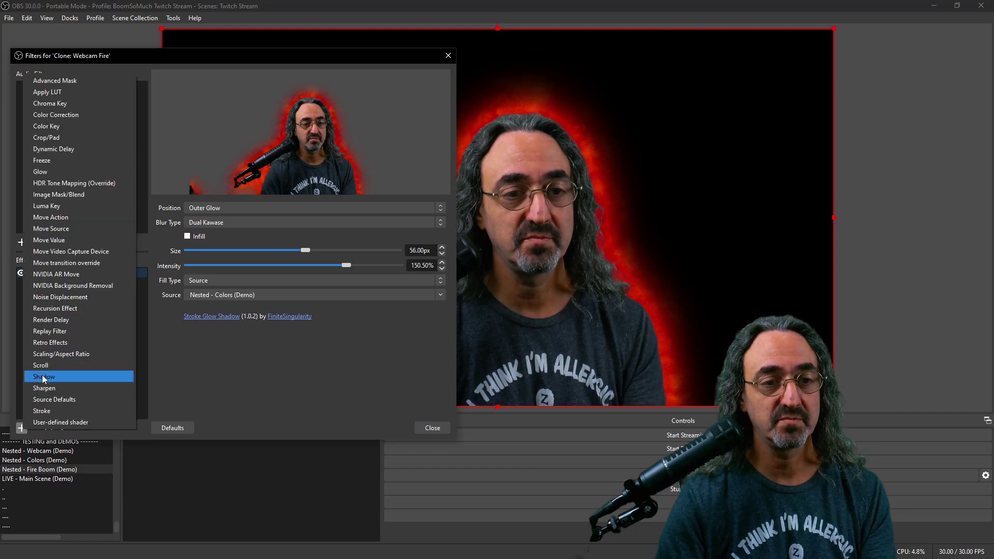
left_click(52, 172)
type("Inner")
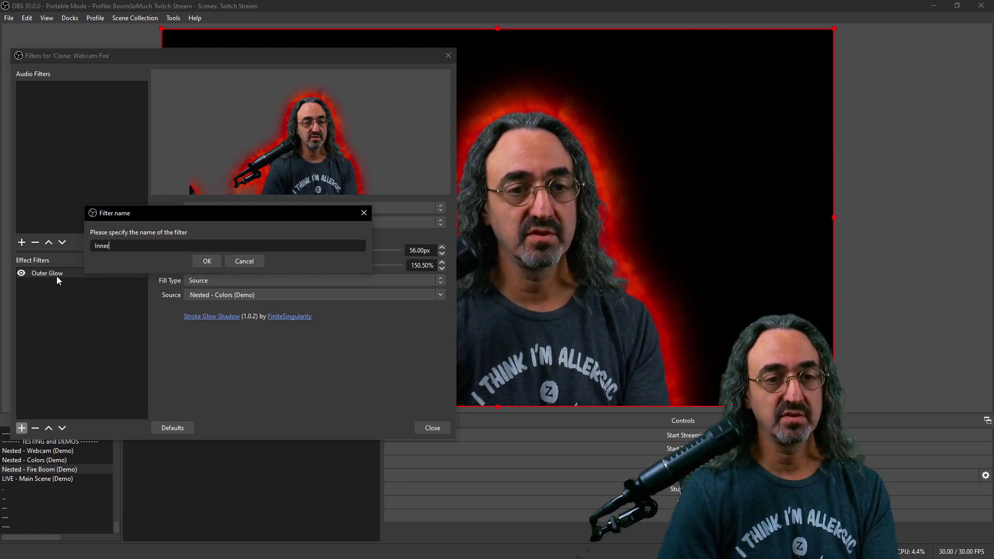
type(" Glow")
key("Return")
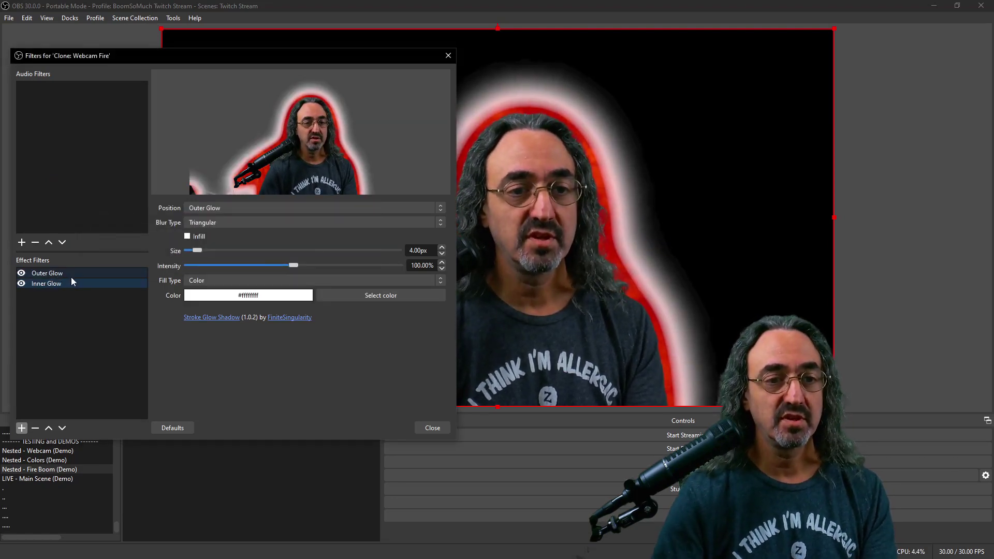
Set the Inner Glow filter's position to Inner Glow and its blur type to Dual Kawase
left_click(270, 207)
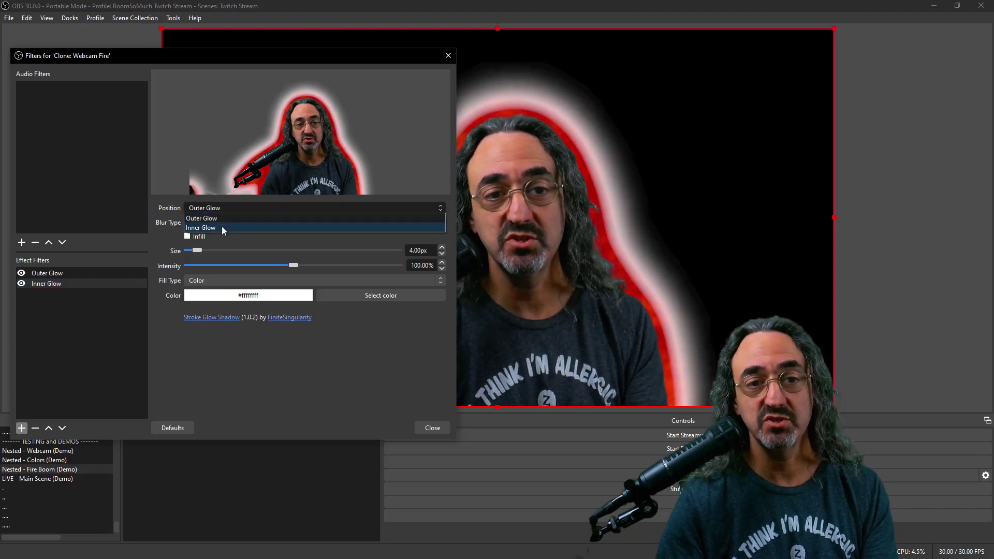
left_click(221, 228)
left_click(209, 234)
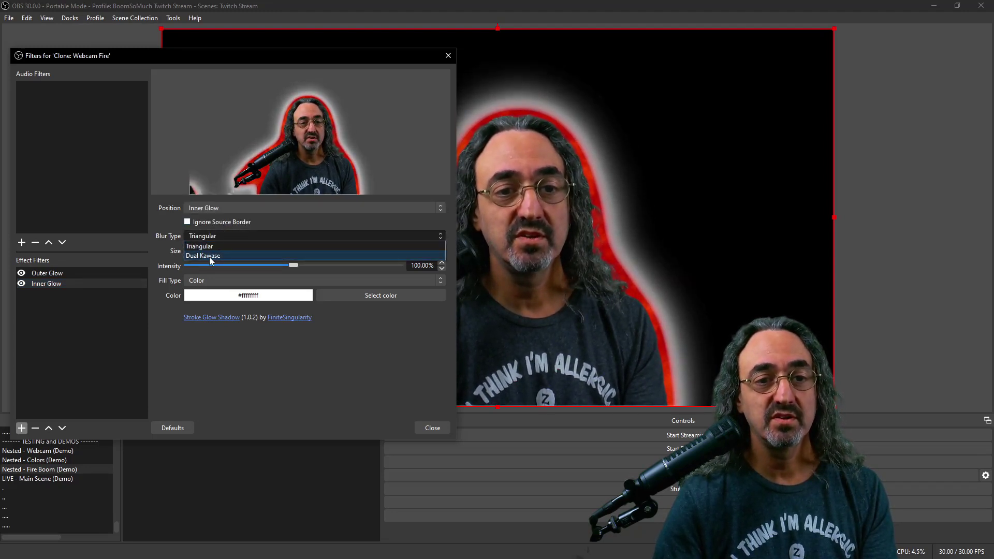
left_click(210, 256)
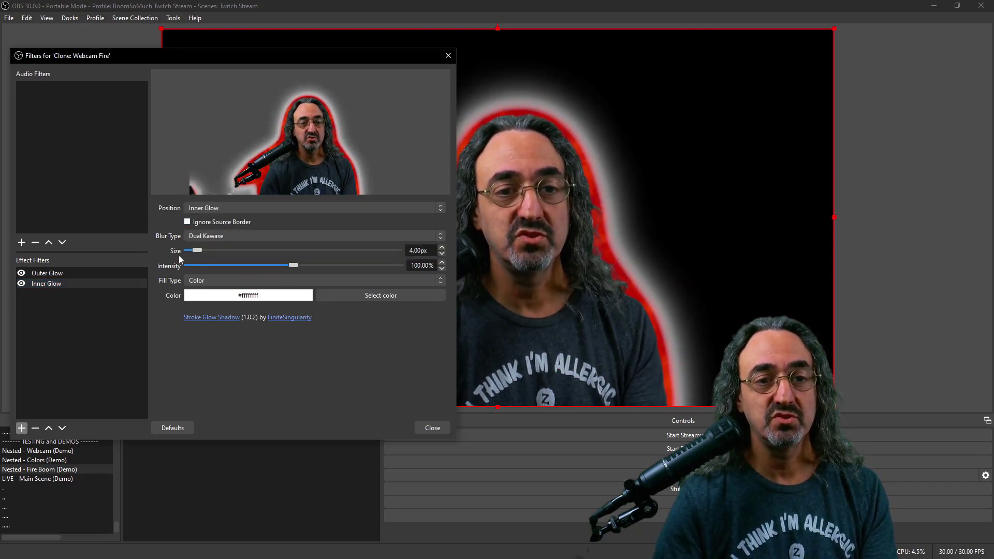
Set the Inner Glow filter's fill type to Source, using Nested - Colors (Demo)
left_click(337, 280)
left_click(232, 300)
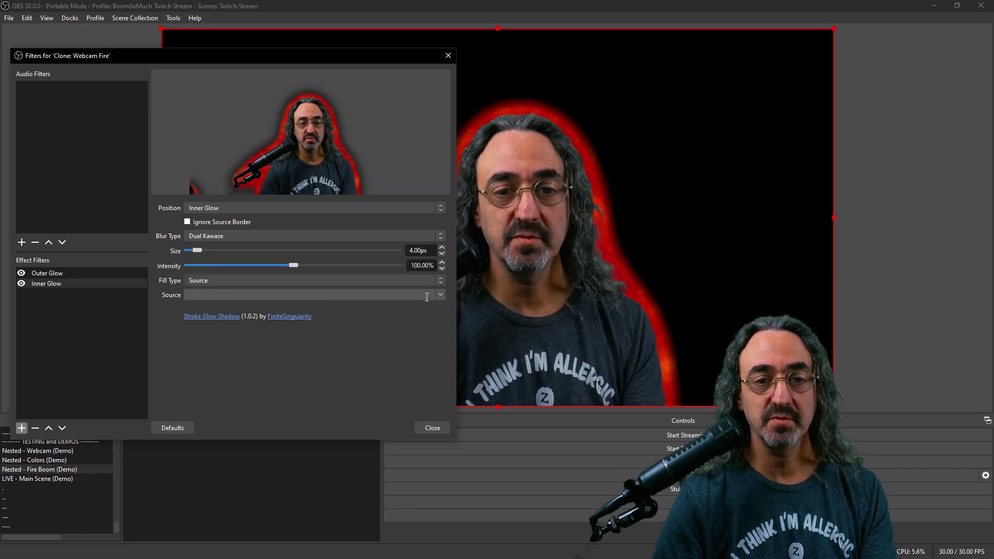
left_click(440, 294)
left_click_drag(443, 7, 442, 150)
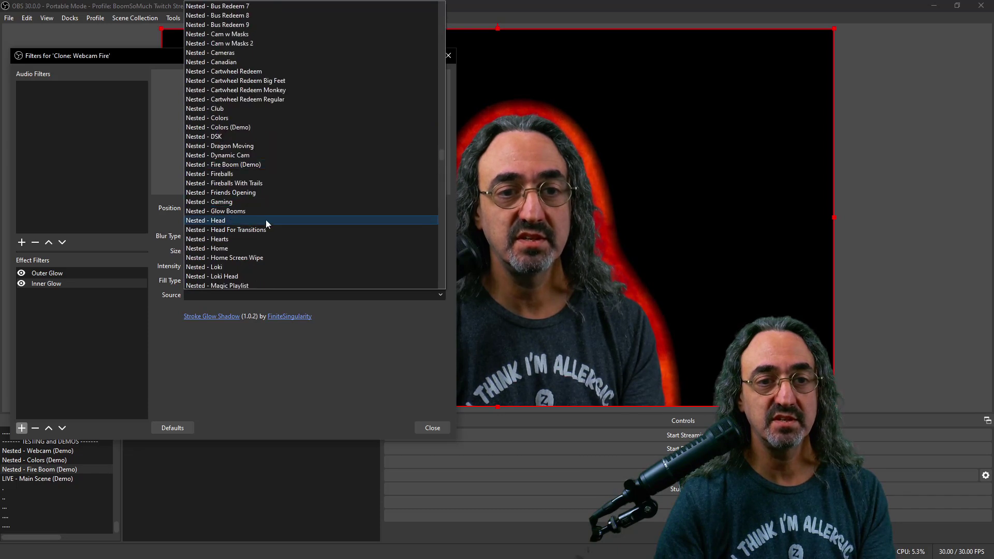
left_click(253, 127)
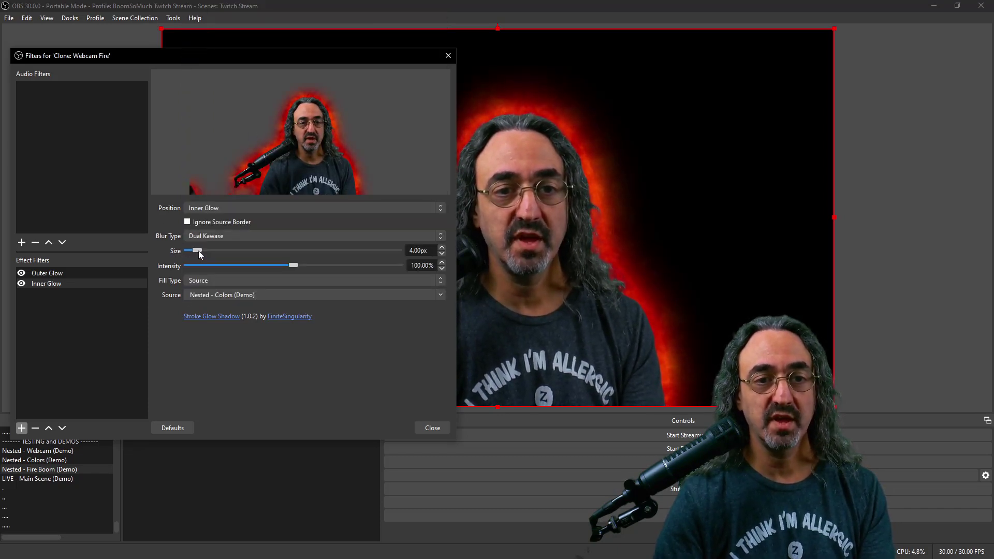
Set the Inner Glow filter's size to 62 px and its intensity to 166.80%, keeping the webcam preview in view
left_click_drag(212, 250, 357, 262)
left_click_drag(339, 61, 201, 69)
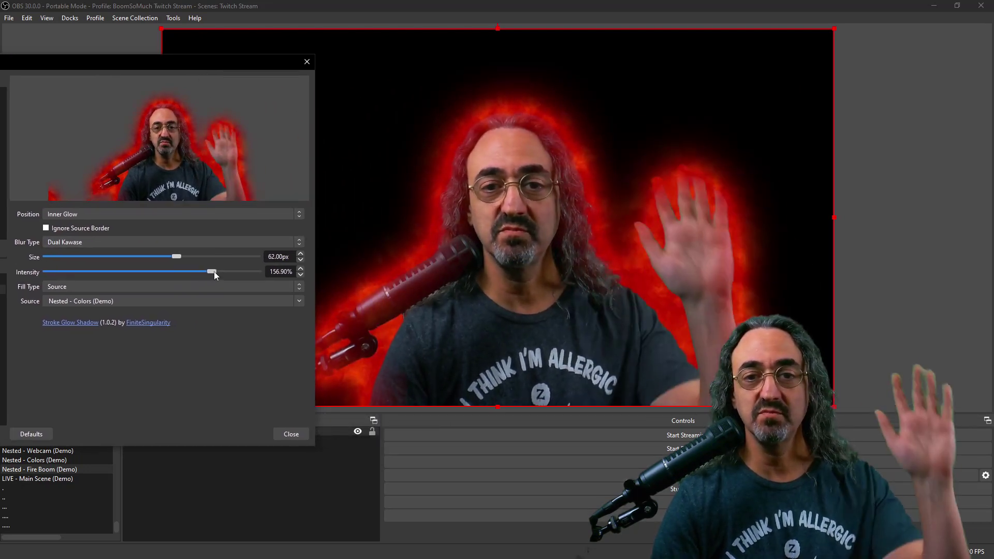
left_click_drag(213, 272, 220, 273)
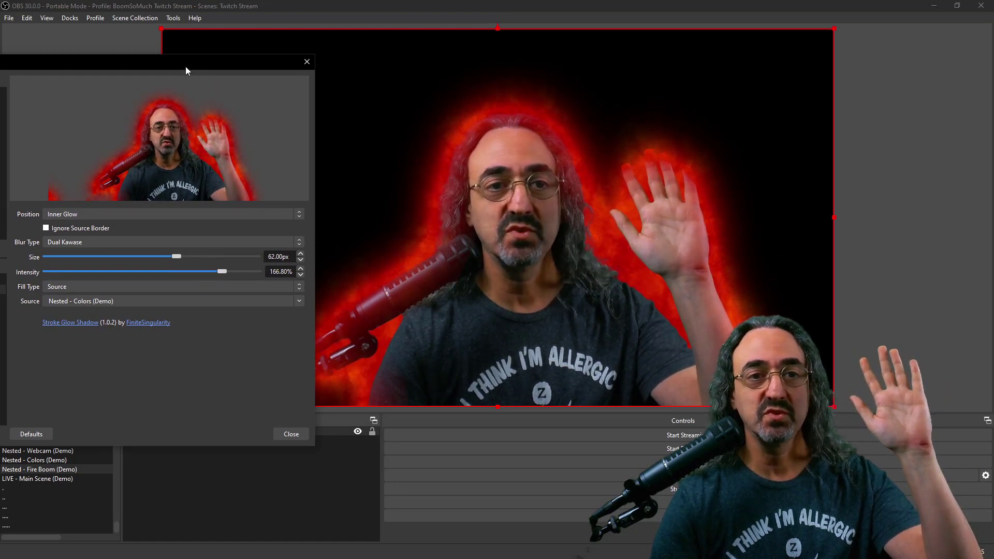
Compare the webcam effect with the Outer Glow filter disabled and re-enabled, and close the filters window
left_click_drag(184, 64, 300, 53)
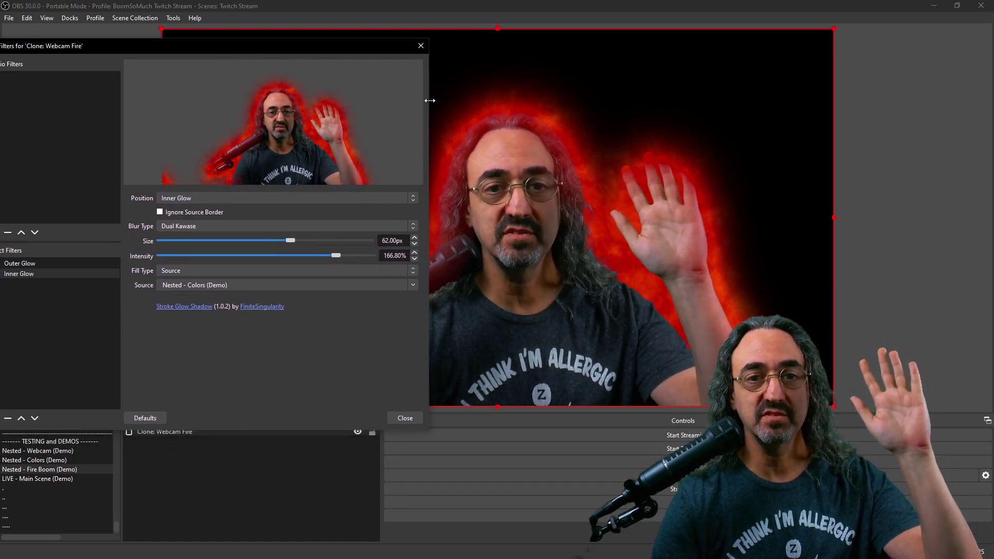
left_click_drag(429, 100, 298, 100)
left_click_drag(265, 53, 290, 48)
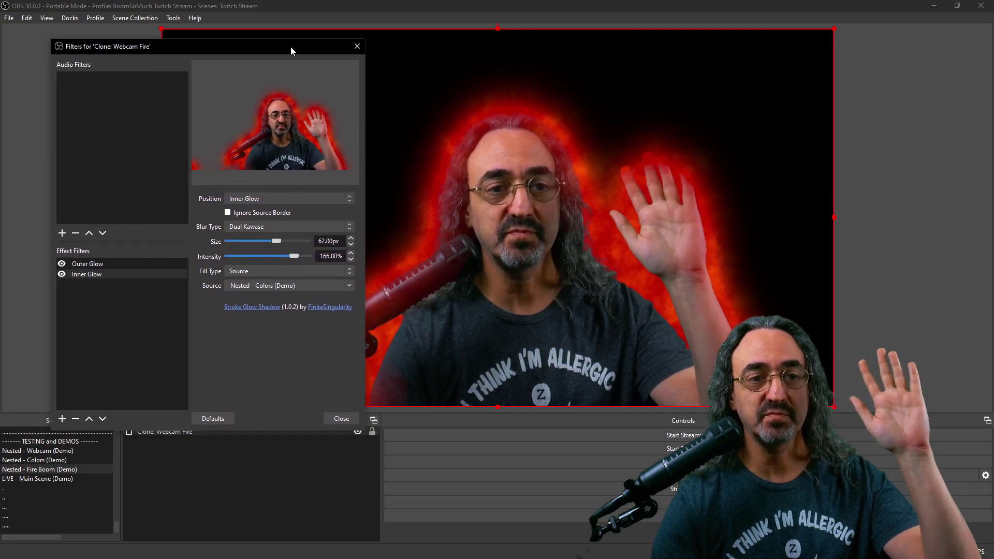
left_click(61, 264)
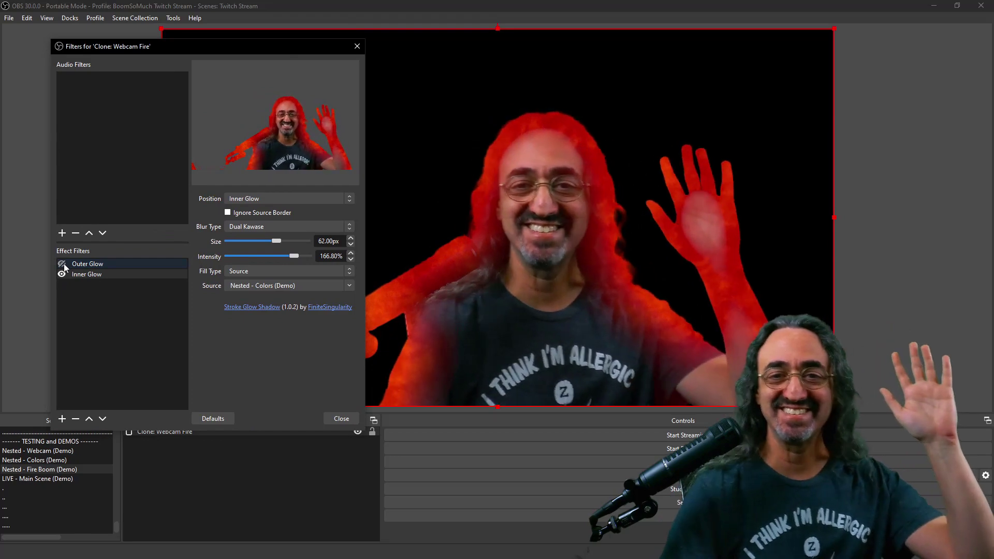
left_click(62, 264)
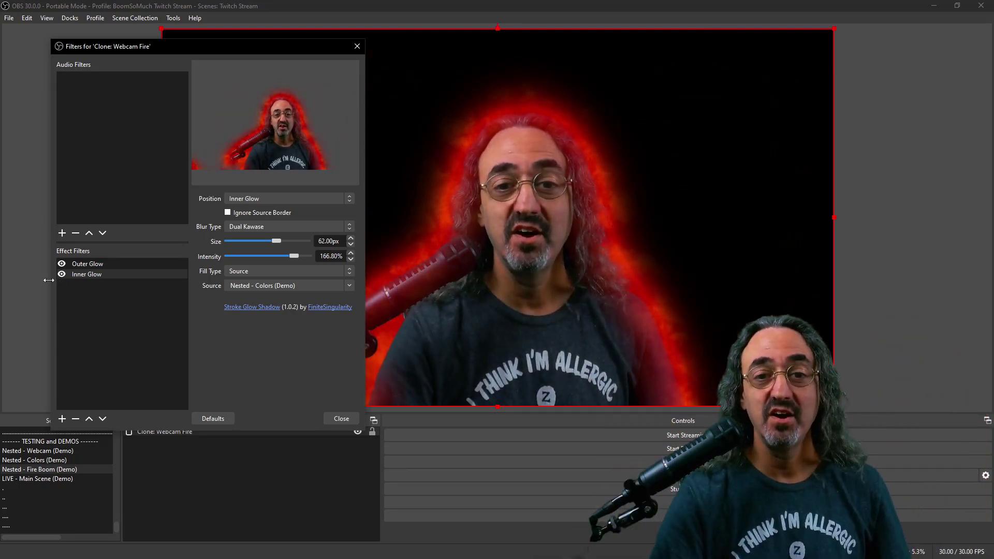
left_click(334, 419)
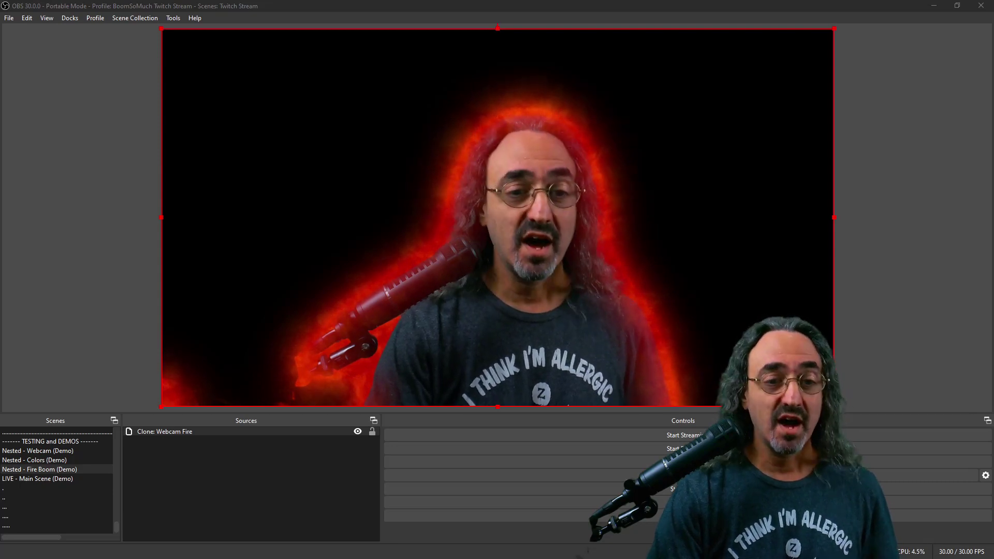
Add a new Source Clone named "Clone: Colors Demo" to the Nested - Fire Boom (Demo) scene
right_click(204, 478)
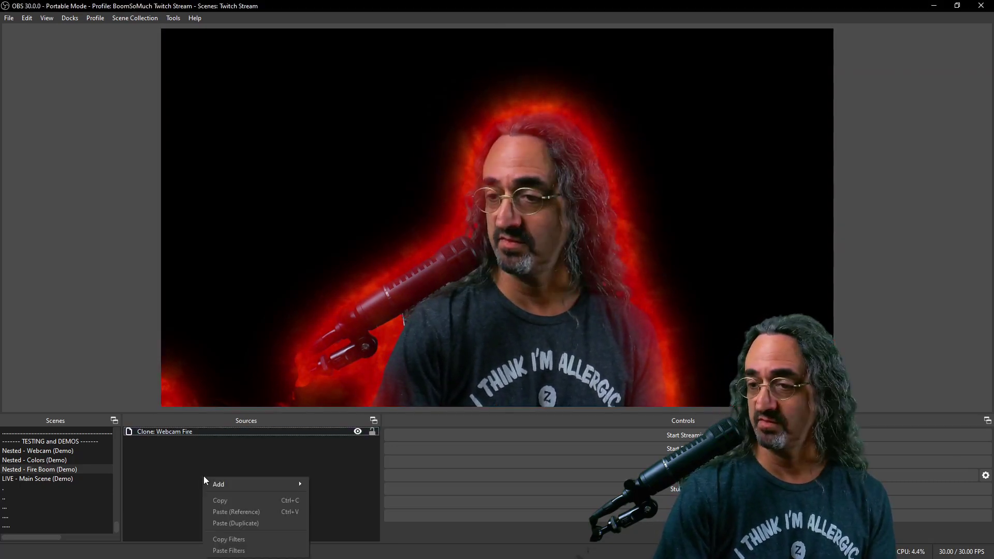
mouse_move(246, 483)
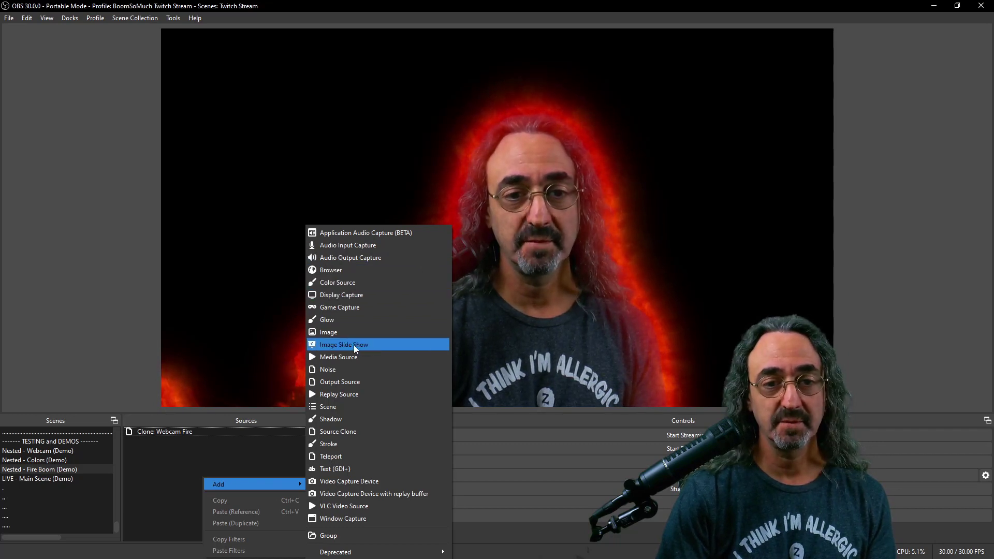
left_click(352, 432)
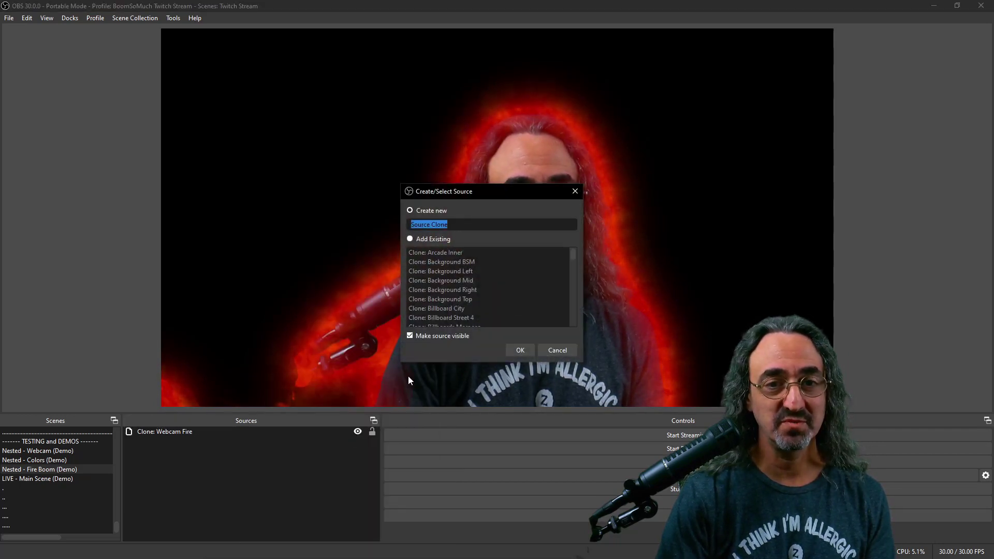
type("Clone")
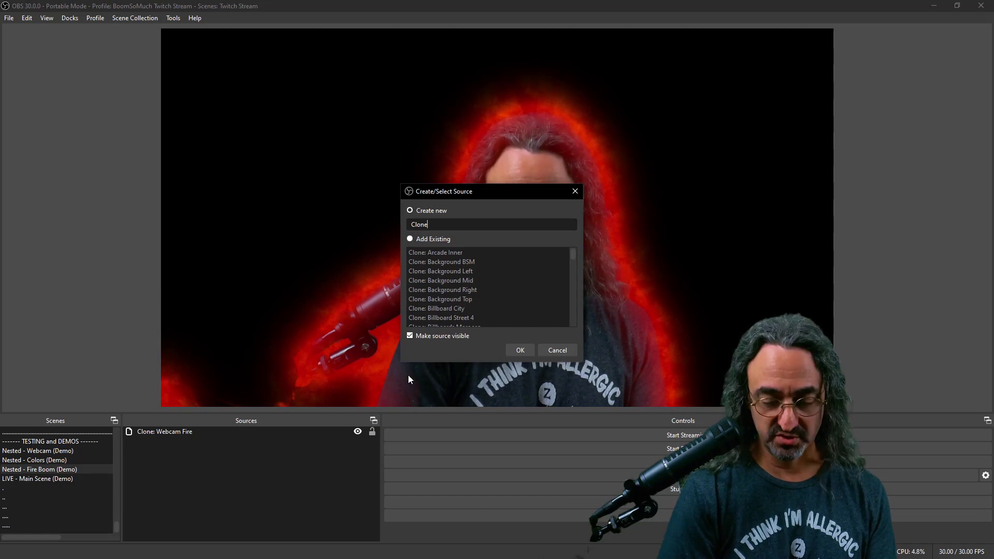
type(": Clo")
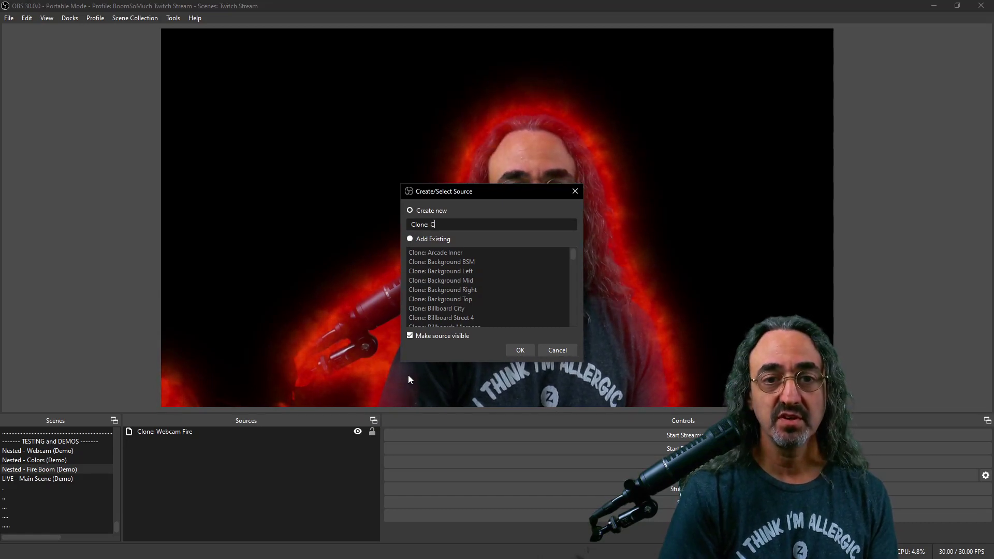
key("BackSpace")
key("BackSpace")
type("olors Demo")
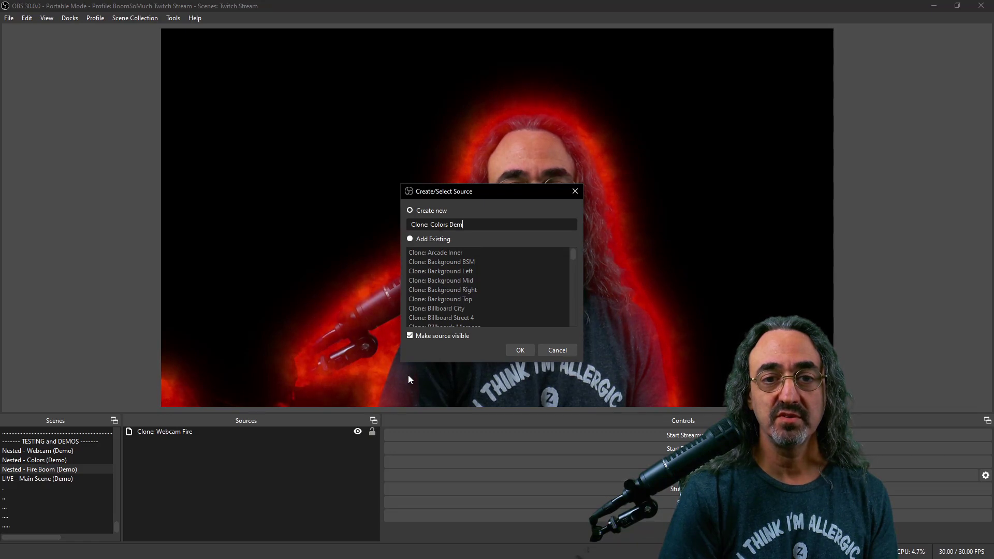
key("Return")
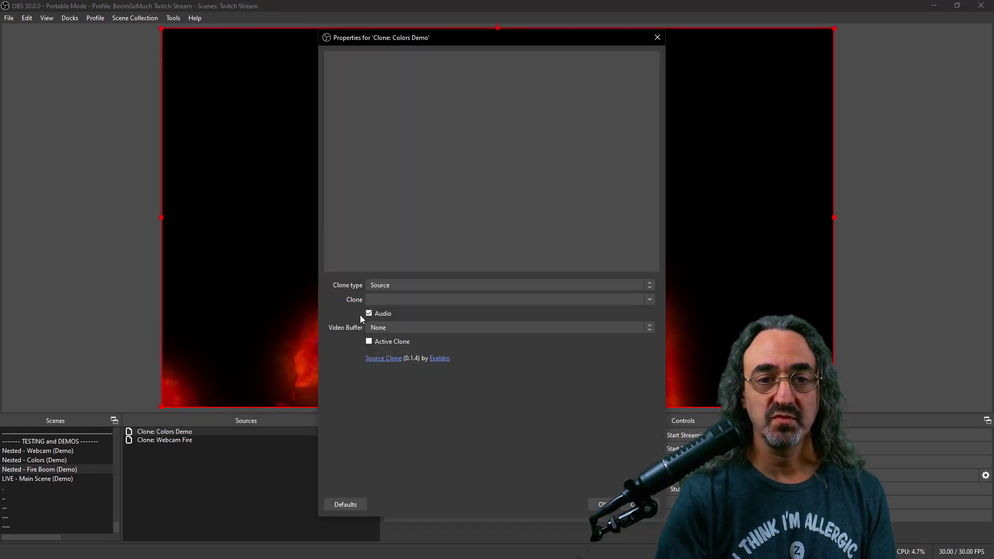
Enable Active Clone with audio off for Clone: Colors Demo, and set its cloned source to Nested - Colors (Demo)
left_click(369, 342)
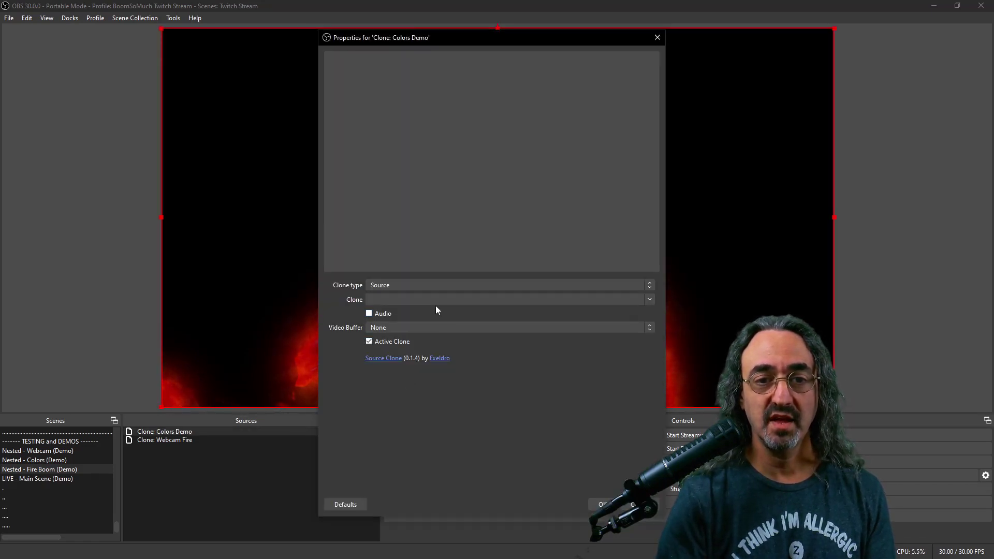
left_click(648, 300)
mouse_move(652, 14)
left_mouse_down()
mouse_move(664, 79)
mouse_move(660, 156)
left_mouse_up()
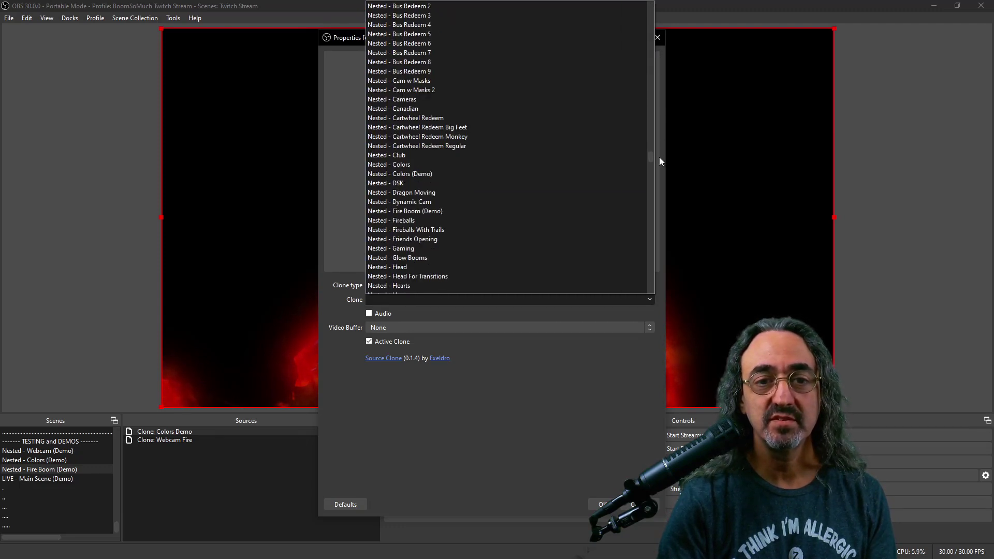
left_click(473, 171)
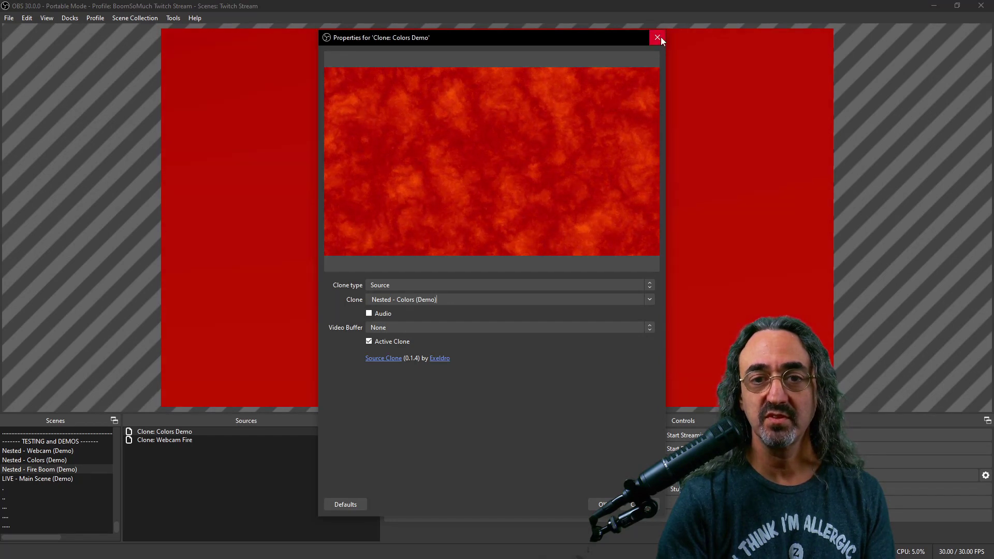
left_click(597, 504)
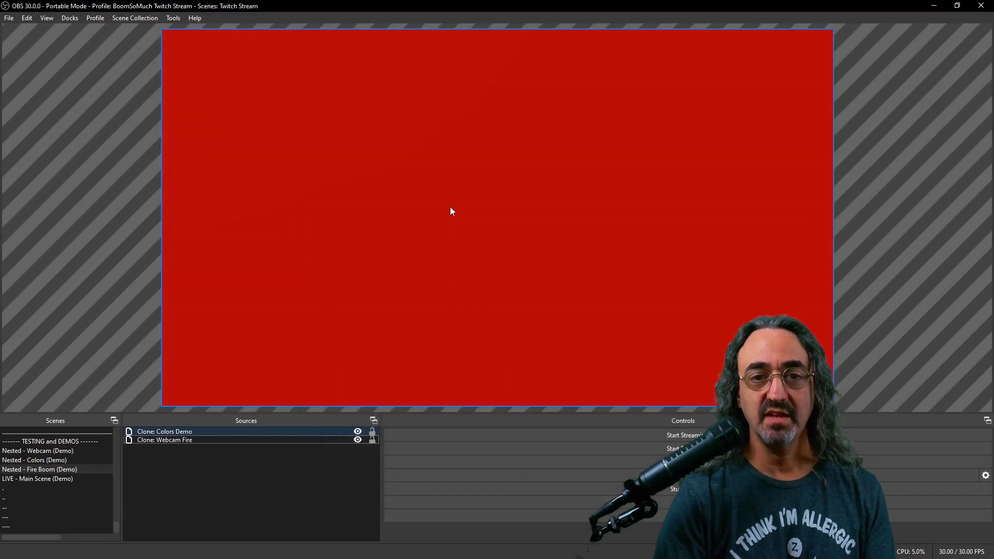
Fit Clone: Colors Demo to the screen and place it beneath Clone: Webcam Fire, with both sources locked
left_click(373, 441)
right_click(332, 432)
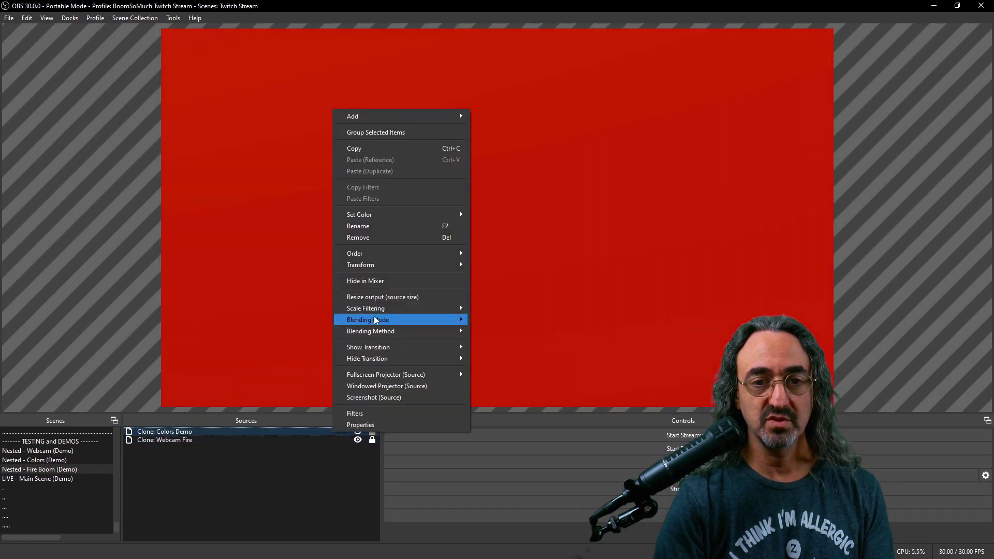
mouse_move(384, 266)
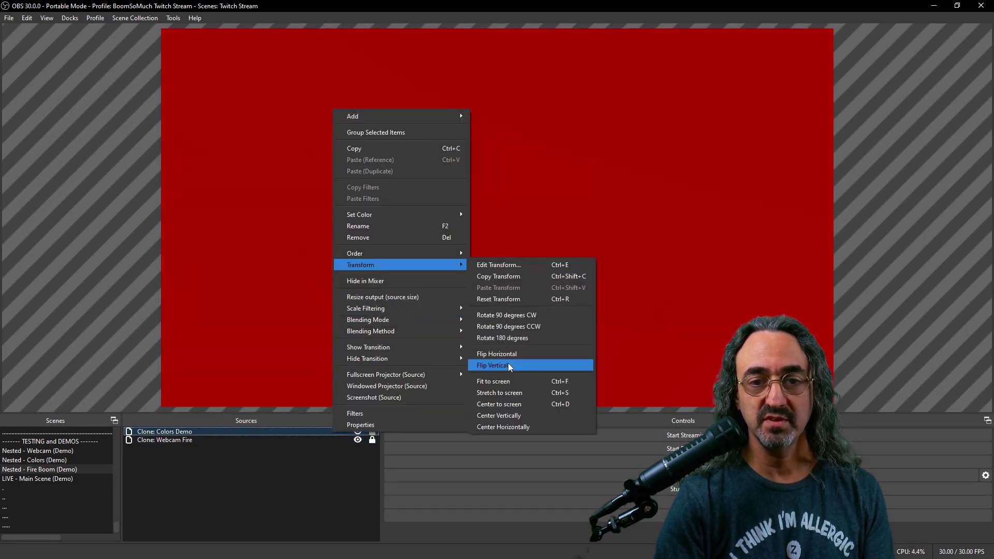
left_click(507, 381)
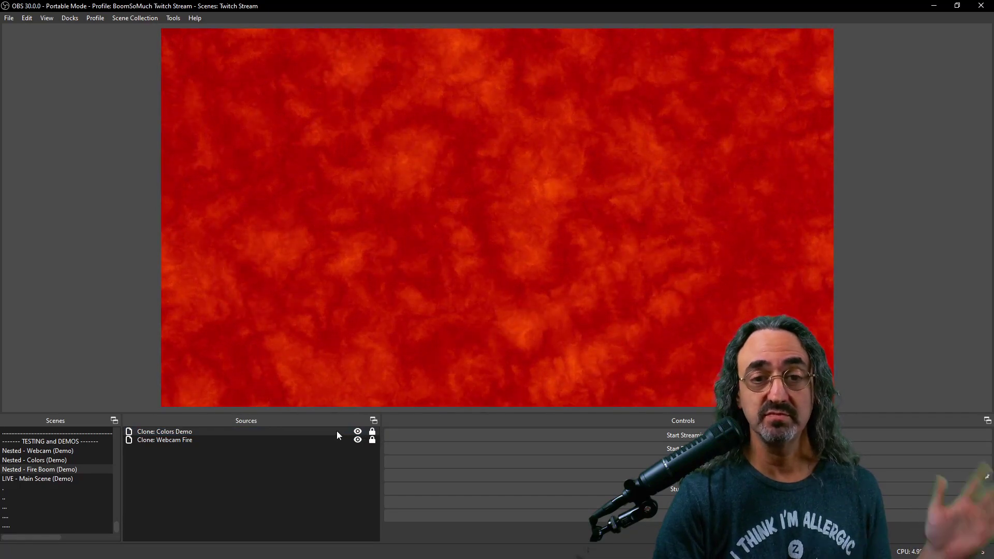
left_click_drag(332, 432, 330, 441)
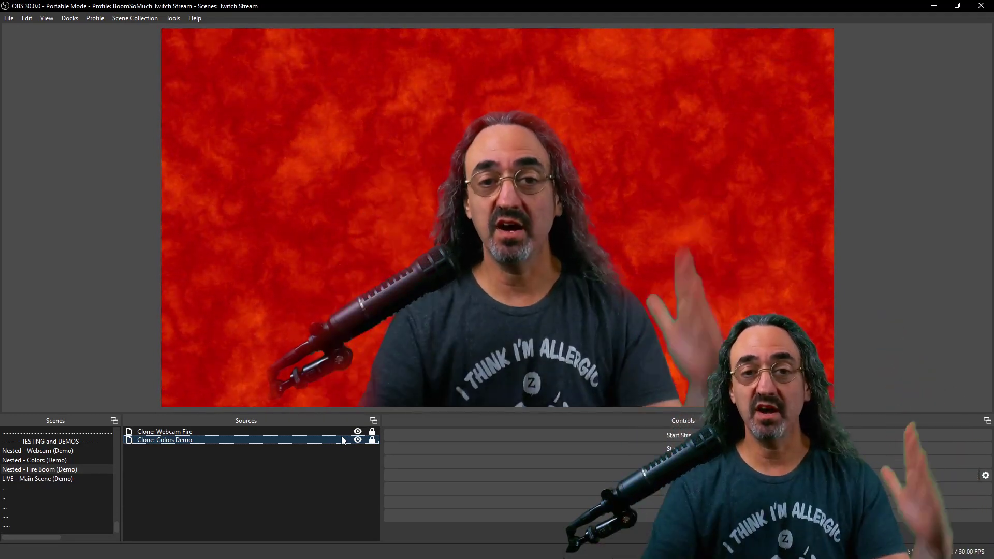
Hide Clone: Webcam Fire and add an Advanced Mask effect filter with its default name to Clone: Colors Demo
left_click(357, 431)
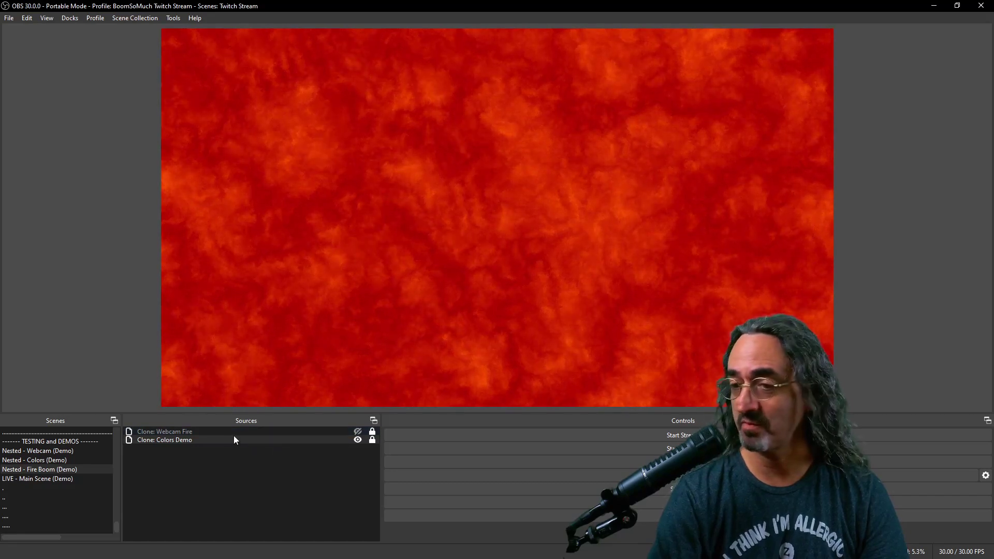
right_click(191, 440)
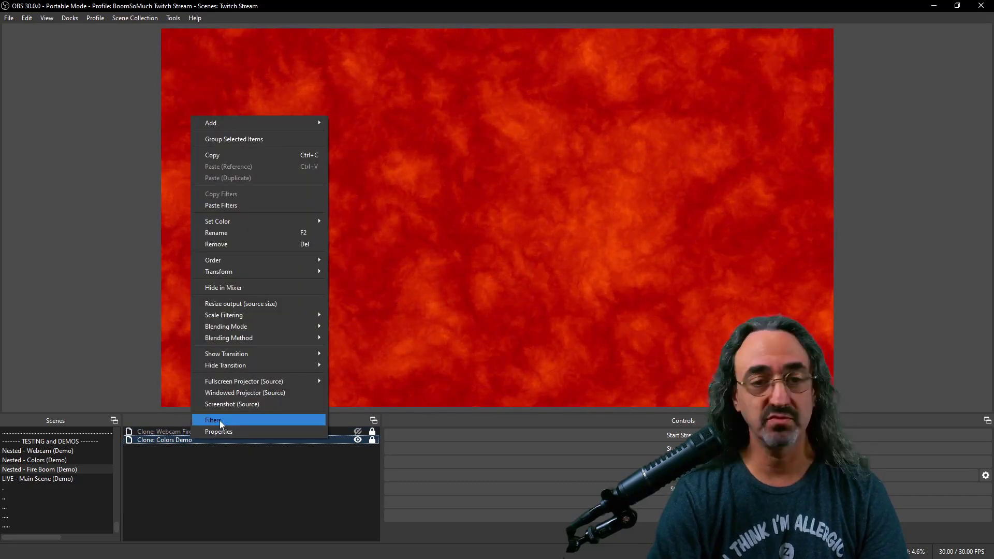
left_click(219, 420)
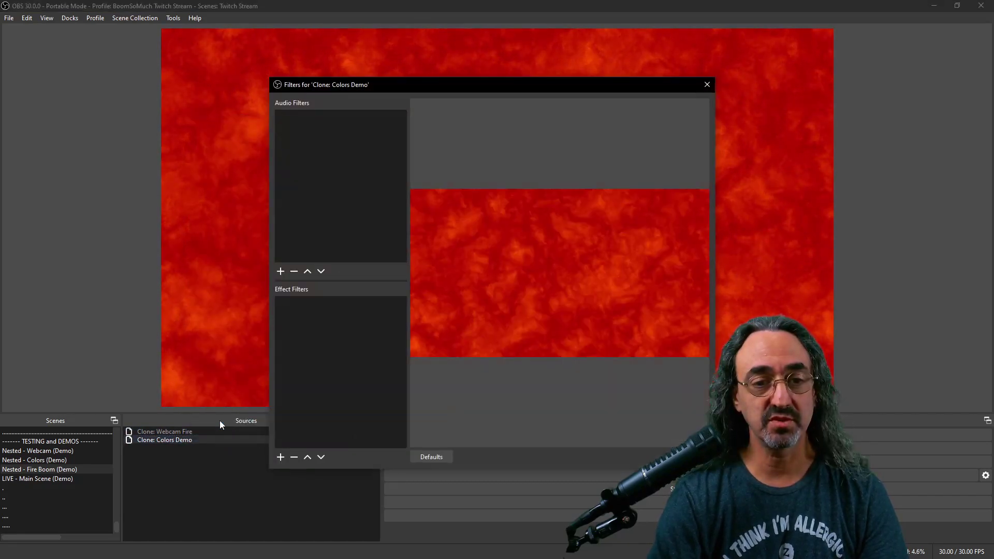
left_click(280, 457)
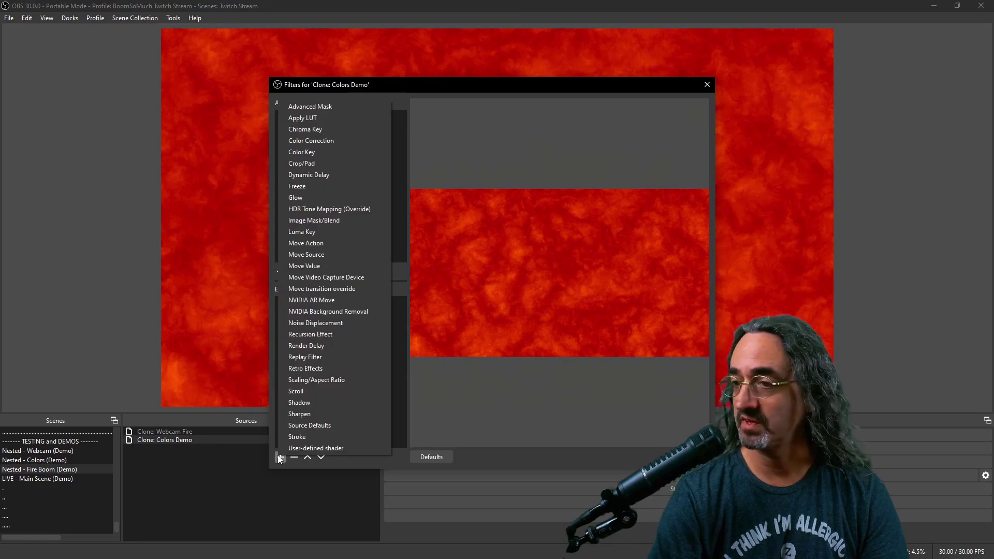
left_click(334, 107)
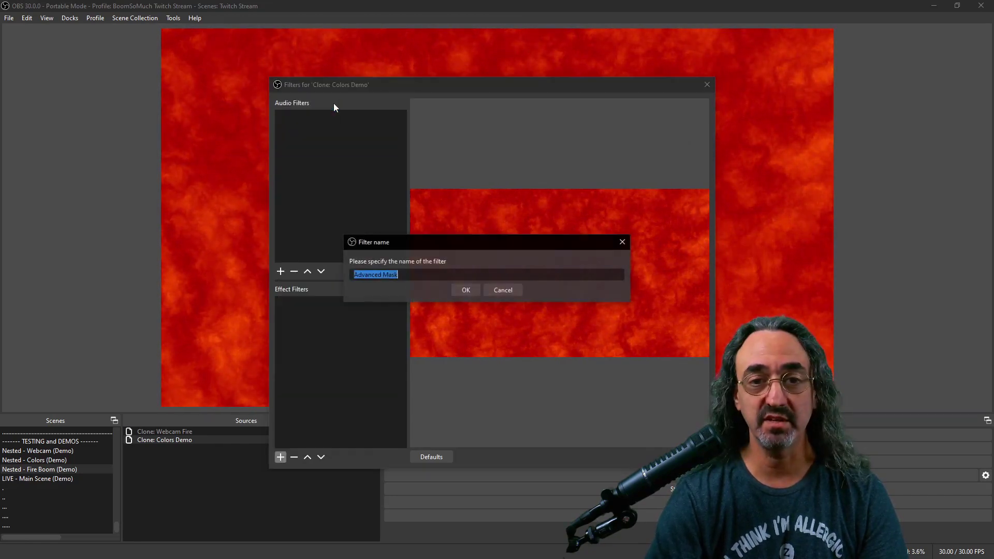
left_click(456, 290)
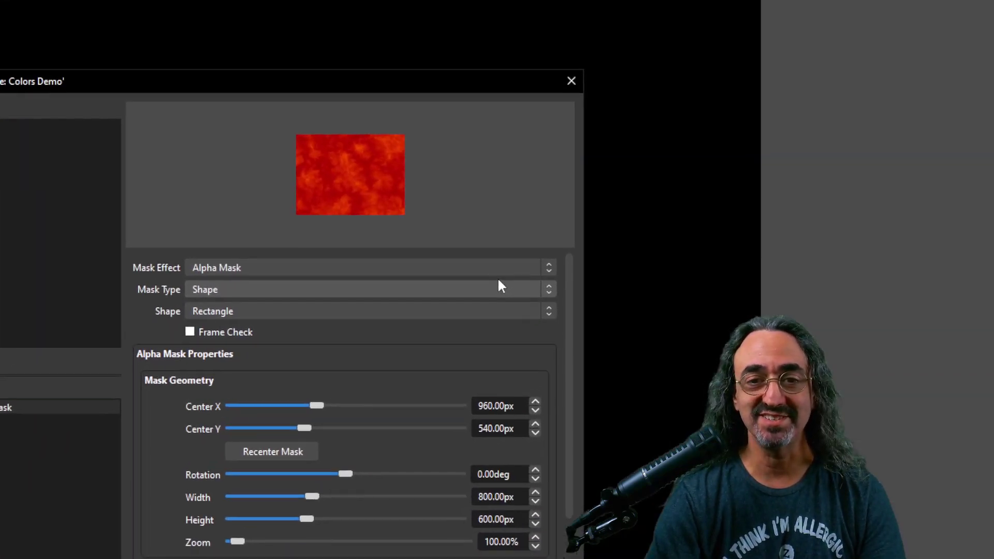
Keep the Advanced Mask filter's effect as Alpha Mask and set its mask type to BSM Alpha Wipe
left_click(501, 267)
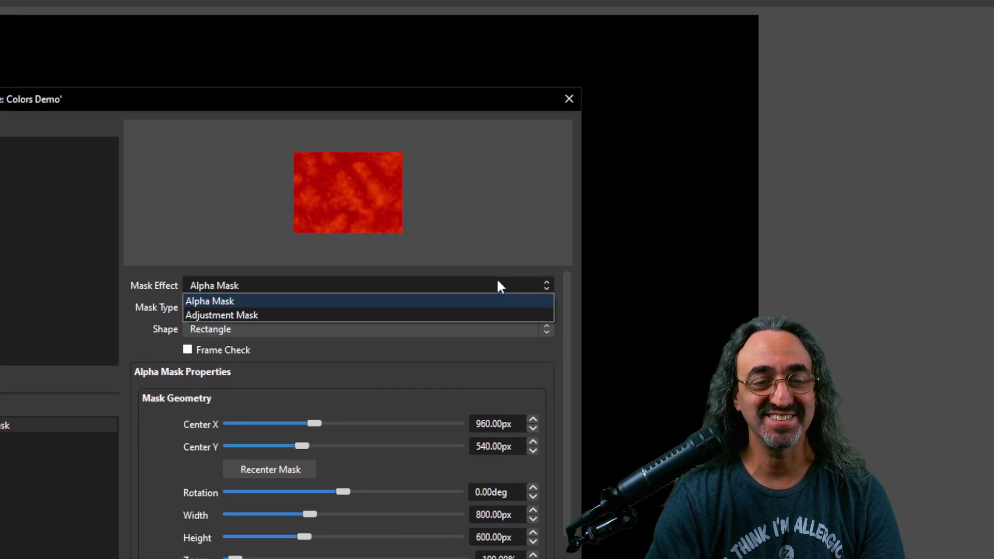
left_click(426, 283)
left_click(460, 300)
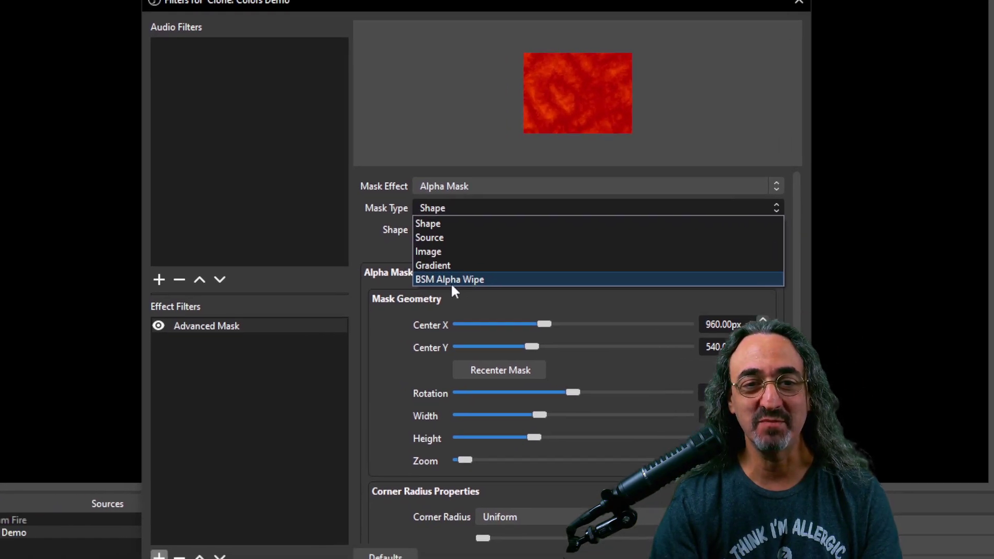
left_click(341, 285)
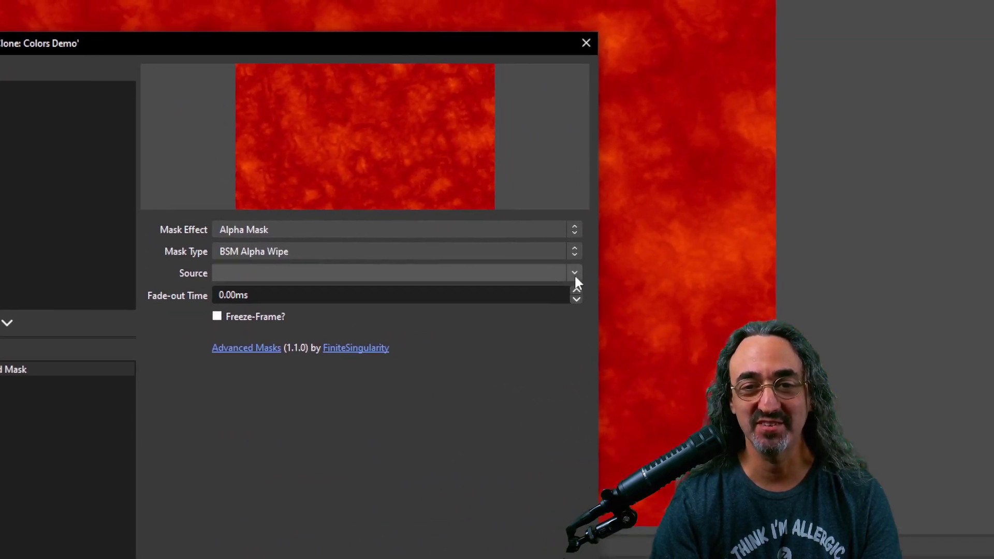
Set the mask's source to Nested - Webcam (Demo) with a 2000 ms fade-out time, and close the filters window
left_click(657, 266)
key("Page_Down")
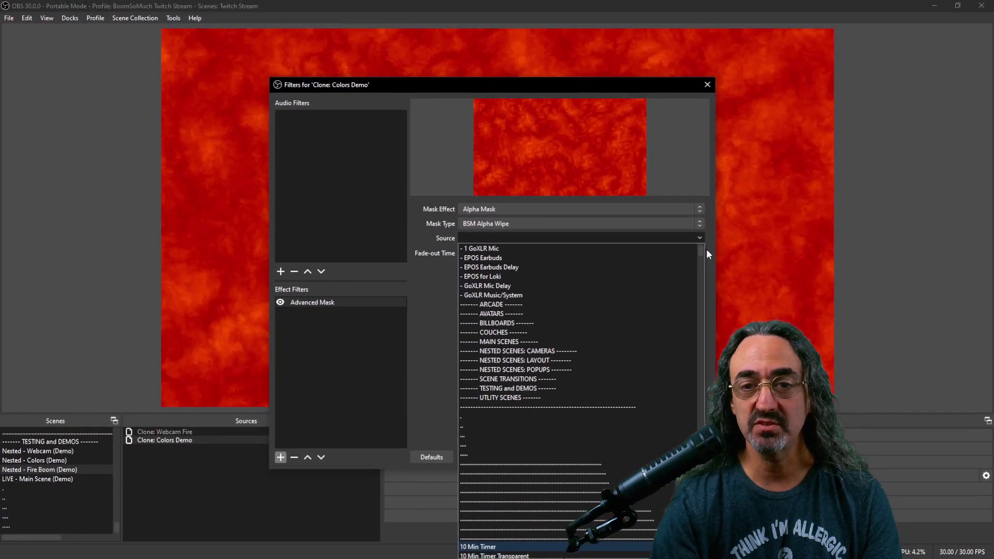
left_click_drag(702, 251, 696, 430)
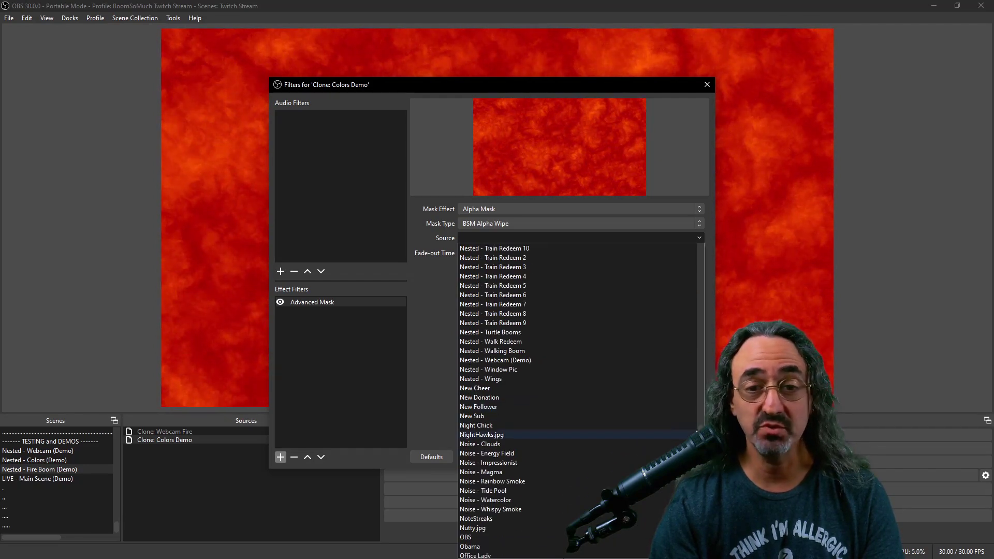
left_click(550, 360)
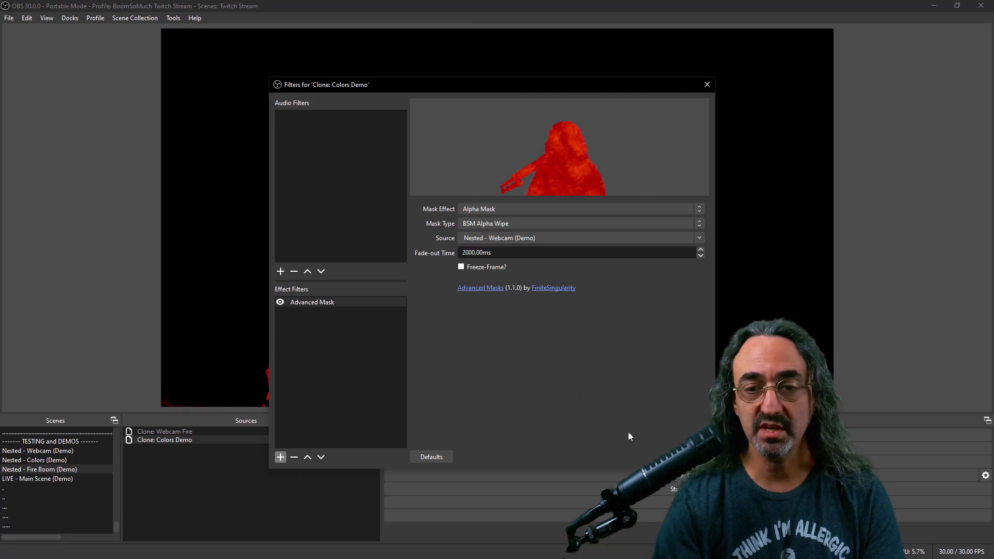
key("Escape")
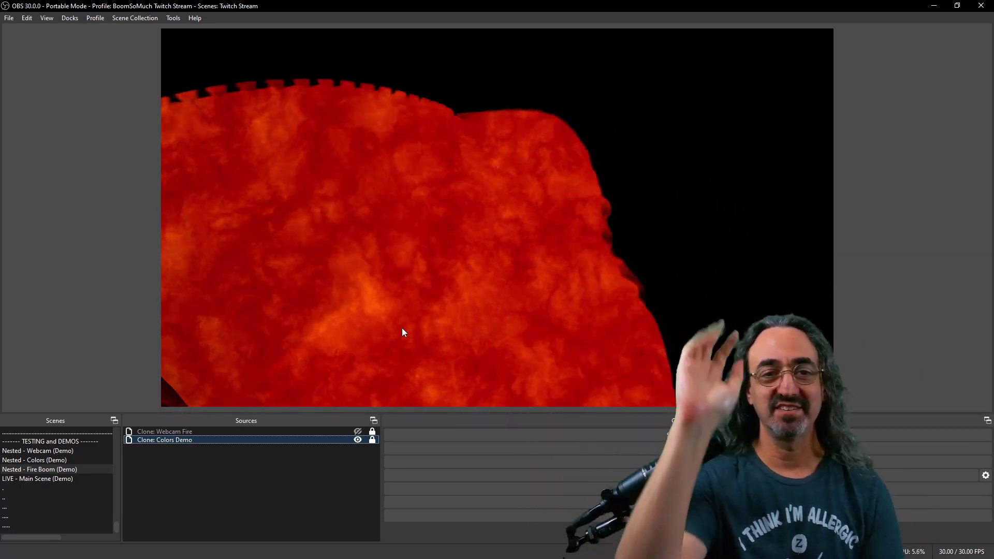
Preview the masked fire trail behind Clone: Webcam Fire by showing that source, and hide it again
left_click(358, 432)
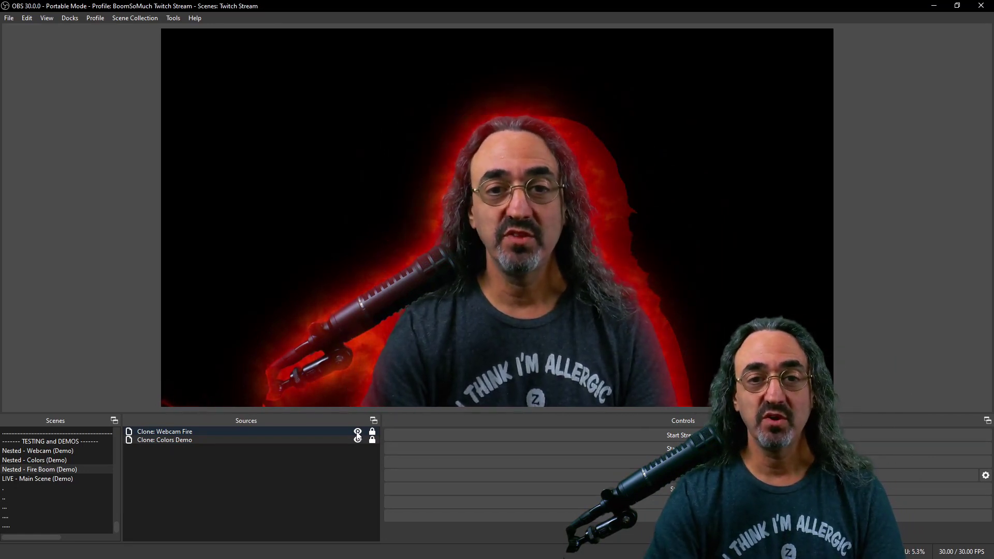
left_click(358, 432)
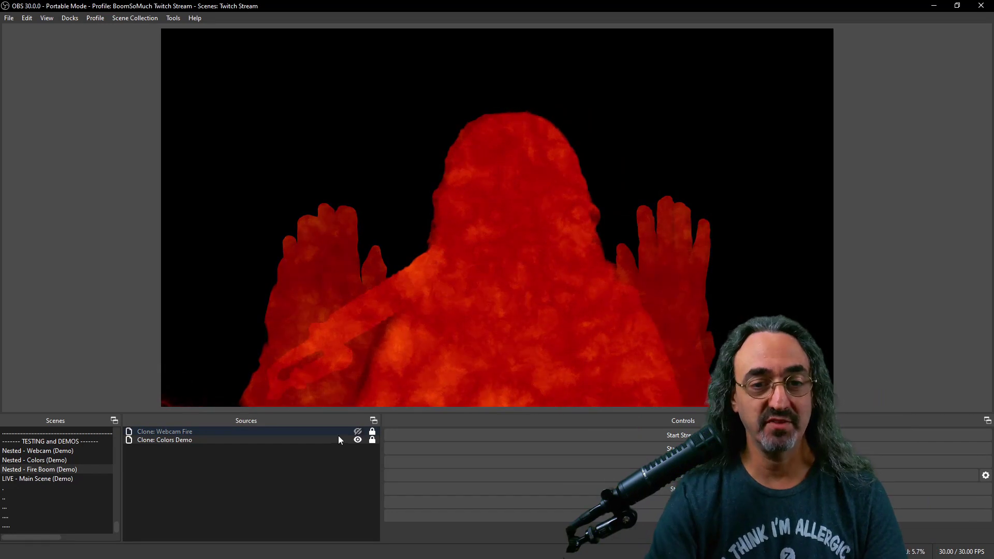
Add a Noise Displacement effect filter with its default name to Clone: Colors Demo
right_click(188, 441)
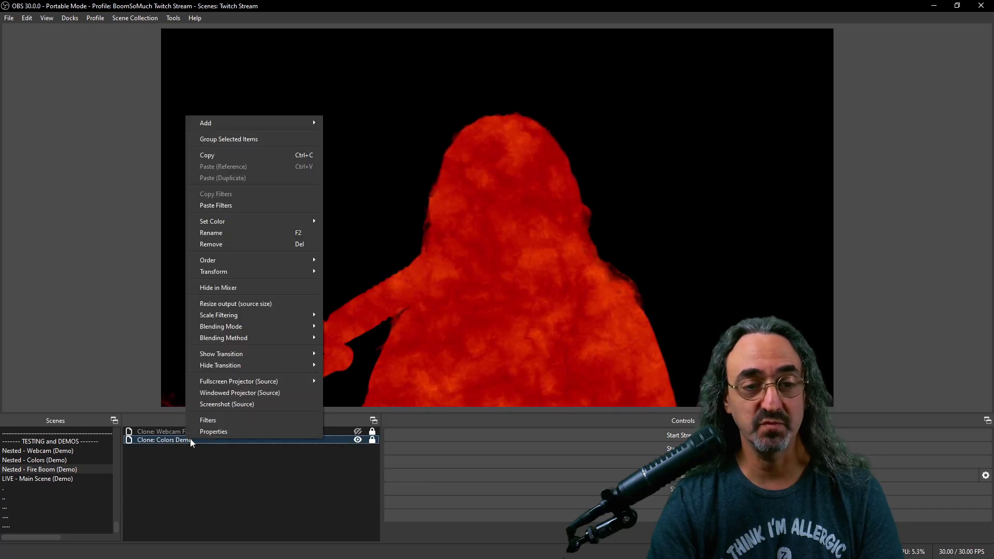
left_click(212, 420)
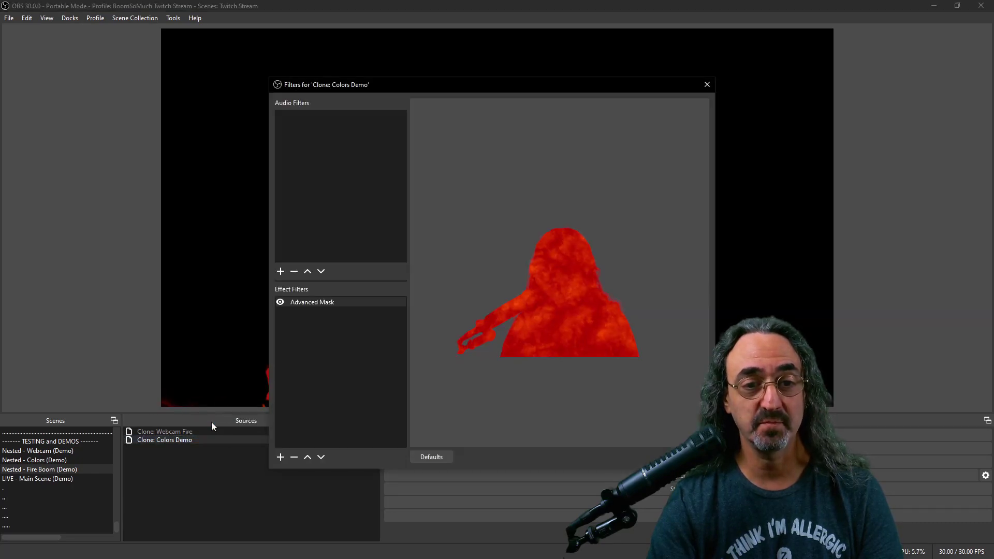
left_click(280, 457)
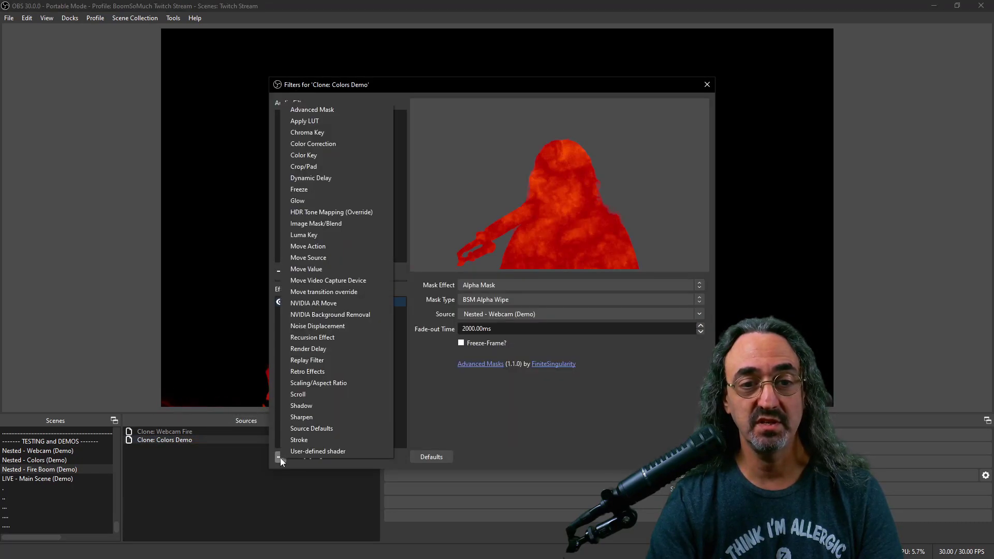
left_click(326, 331)
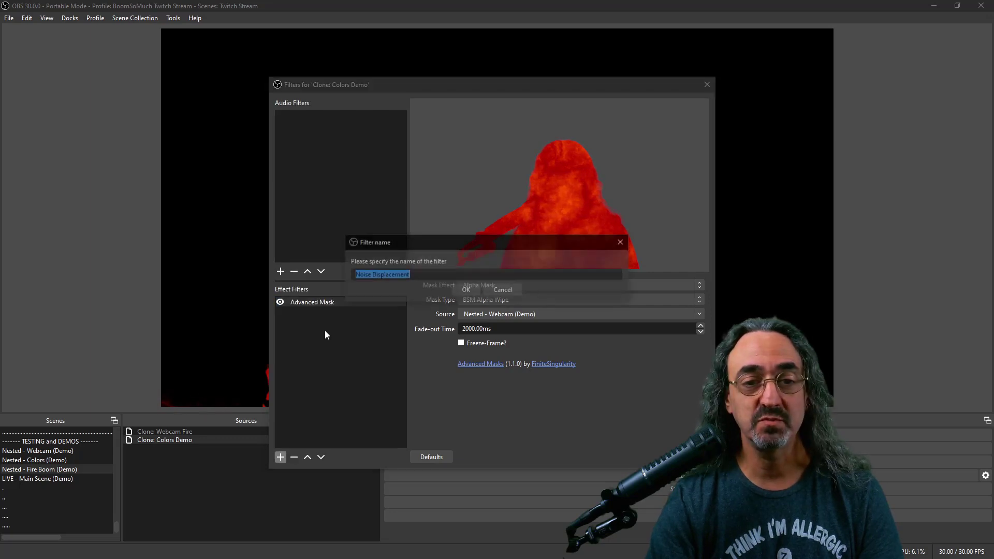
left_click(466, 290)
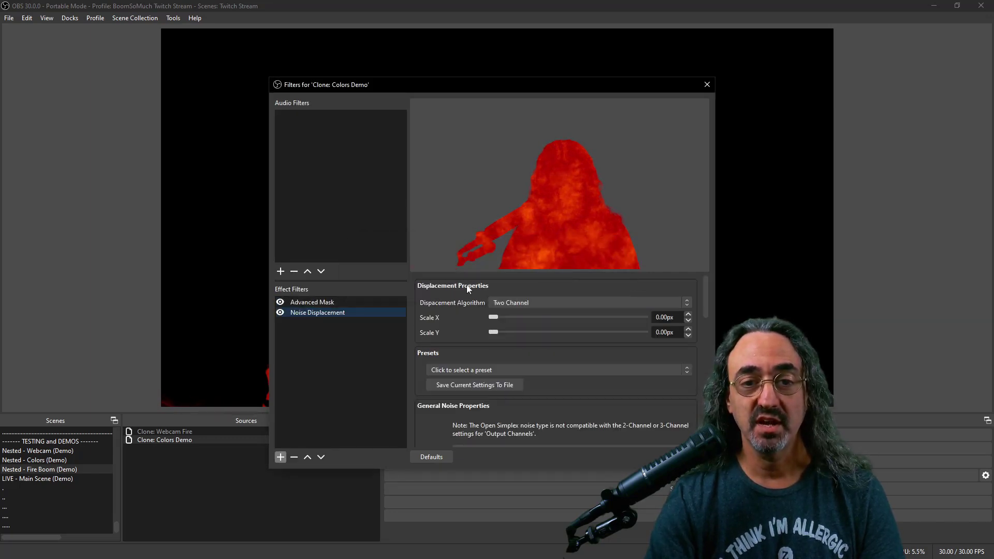
Try several Edge presets on the Noise Displacement filter, including Edge- Plasma, Edge- Digital and Edge- Crosshatch, while watching the main preview
left_click_drag(469, 270, 437, 137)
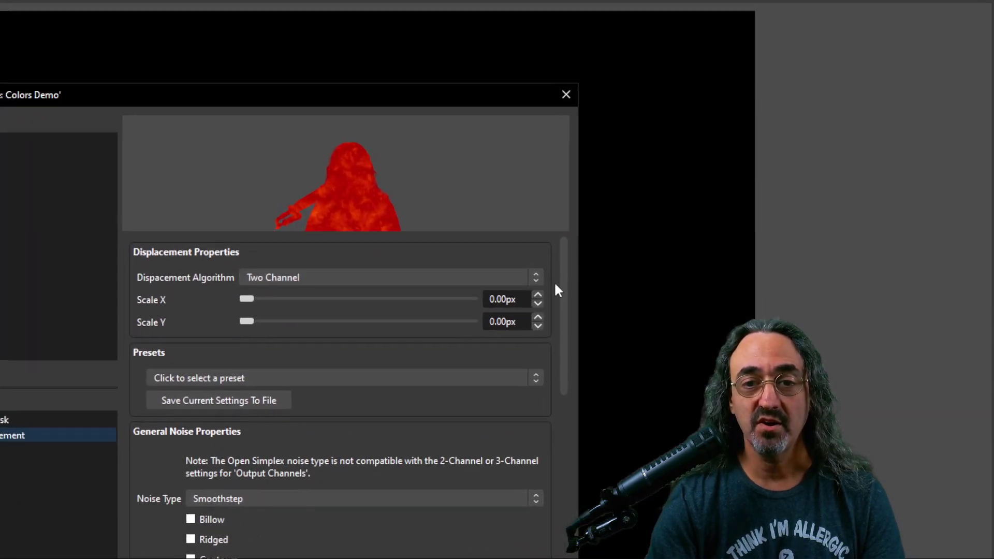
left_click_drag(563, 291, 559, 321)
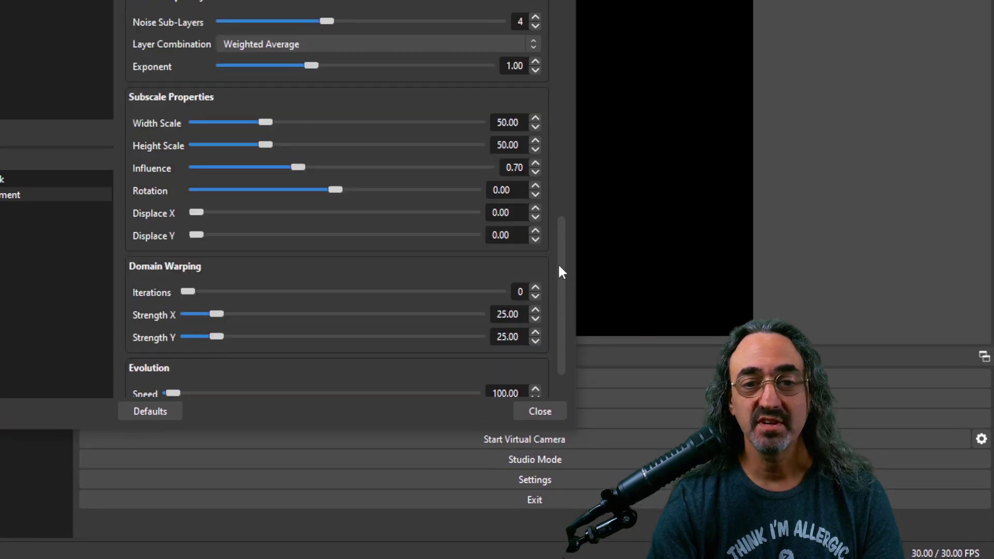
mouse_move(559, 266)
left_mouse_down()
mouse_move(565, 225)
mouse_move(561, 275)
left_mouse_up()
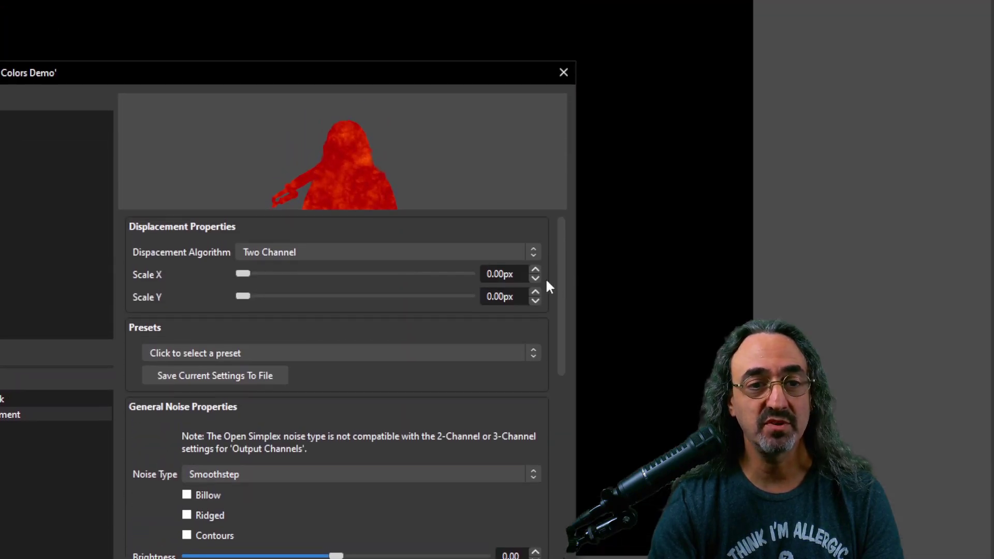
left_click(533, 354)
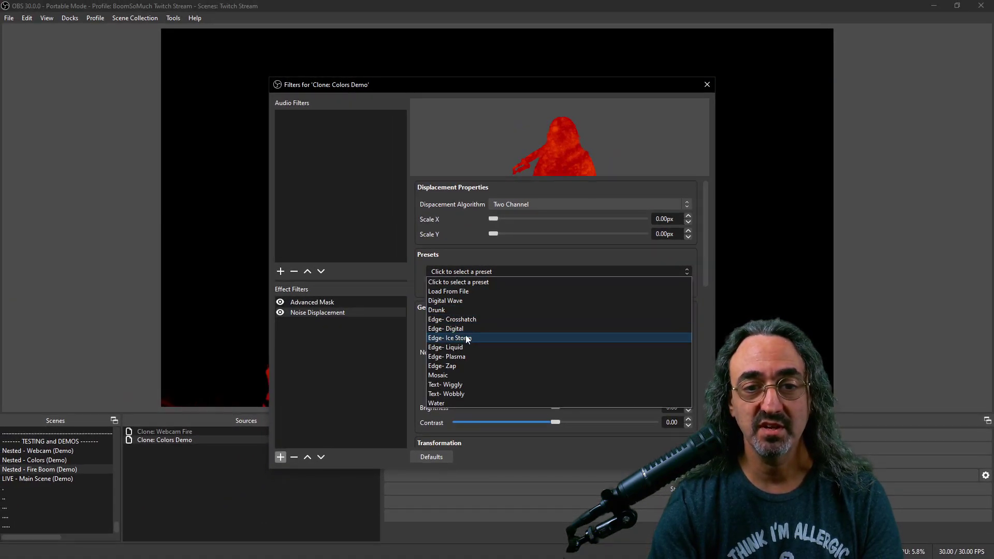
left_click(464, 343)
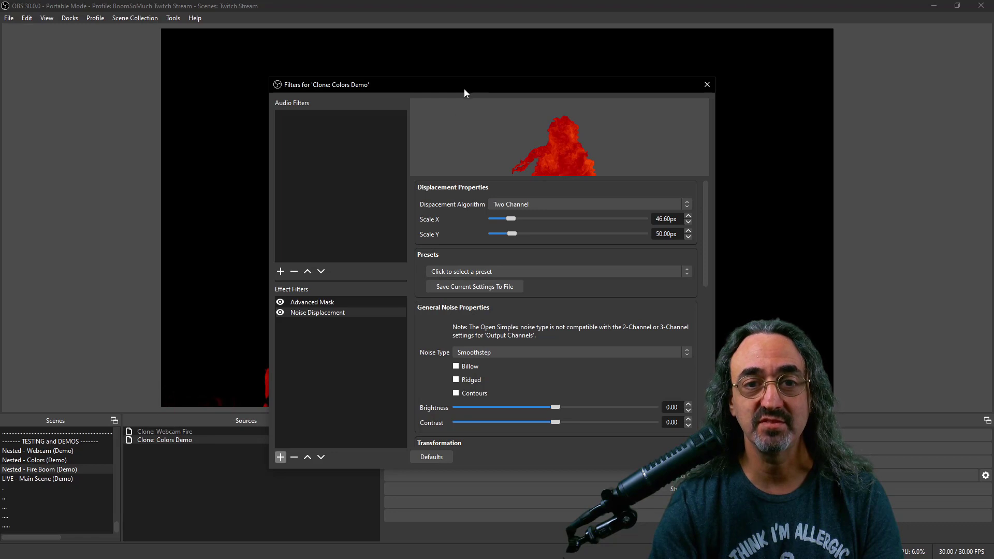
left_click_drag(464, 89, 145, 77)
left_click(154, 261)
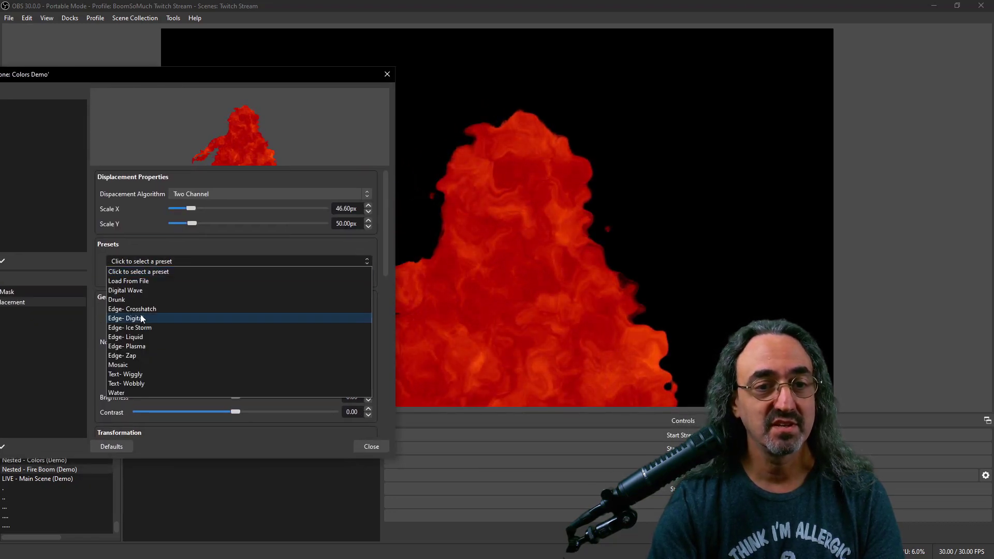
left_click(135, 346)
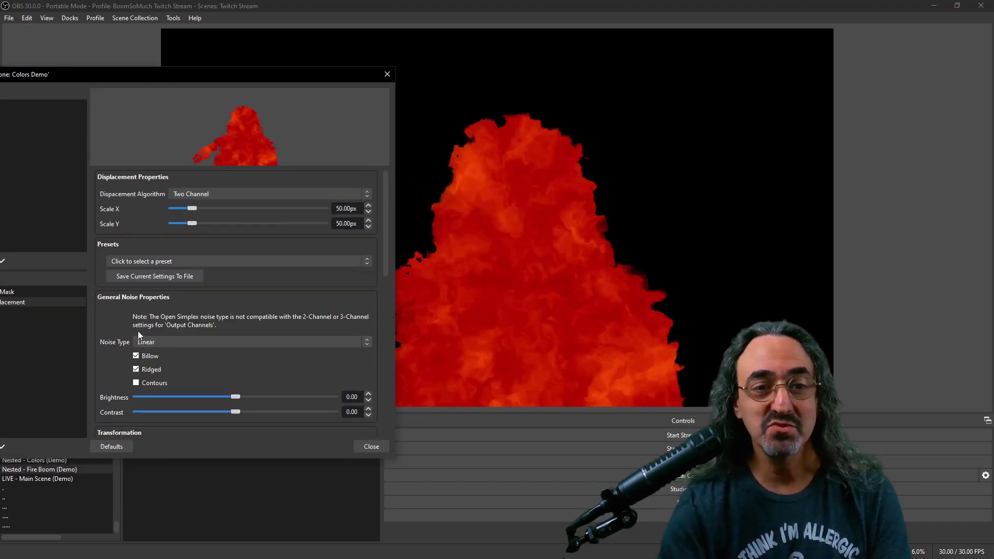
left_click(148, 262)
left_click(146, 318)
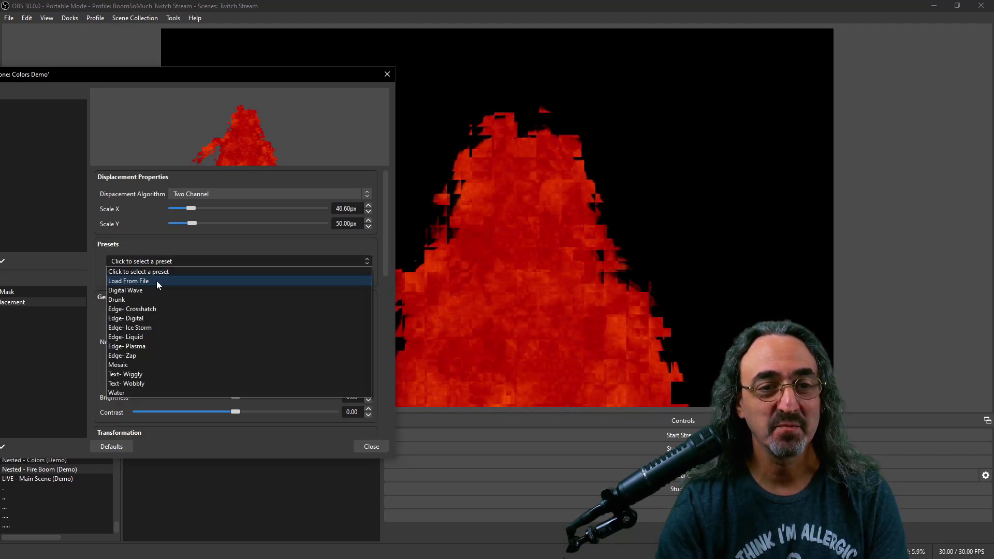
left_click(153, 309)
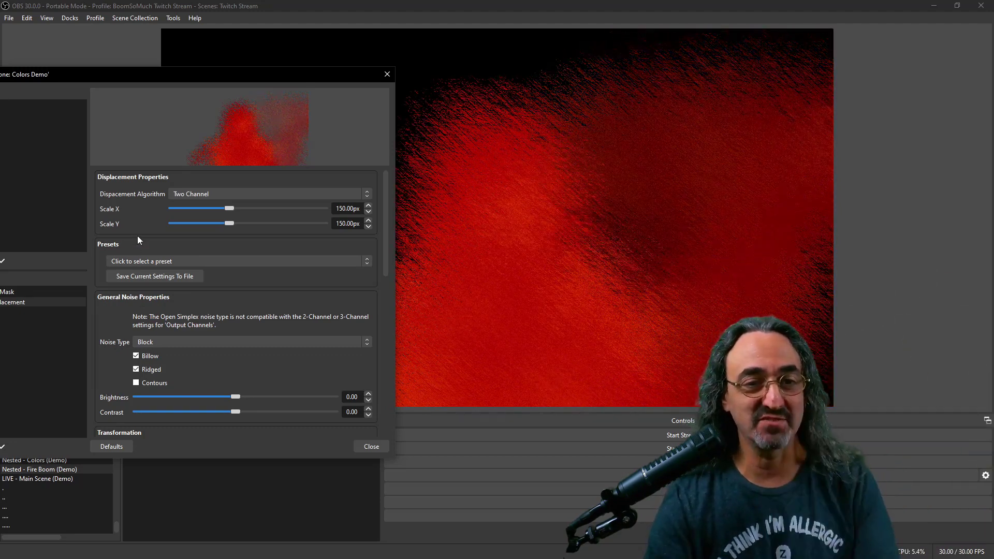
Apply the Water preset to the Noise Displacement filter and show Clone: Webcam Fire over the displaced colors
left_click(150, 262)
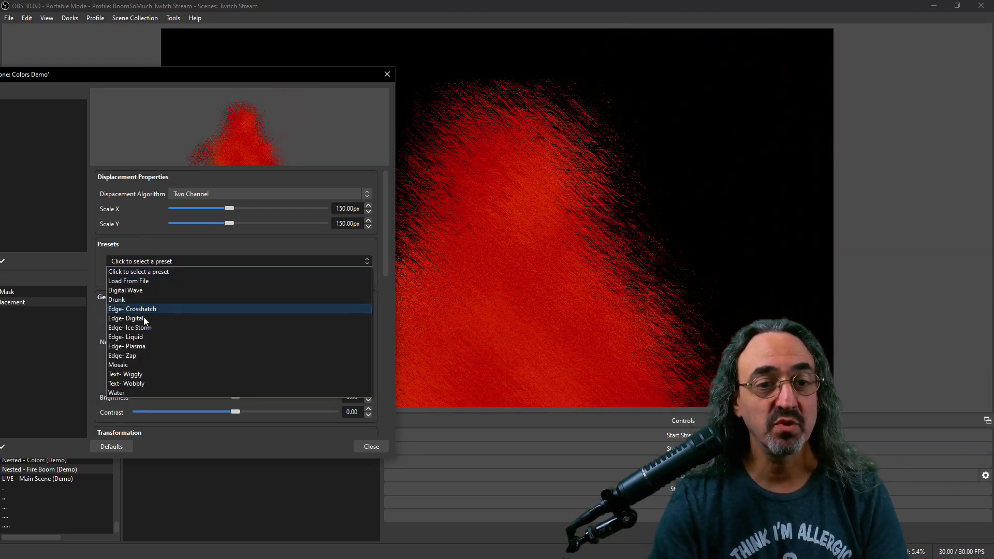
left_click(129, 393)
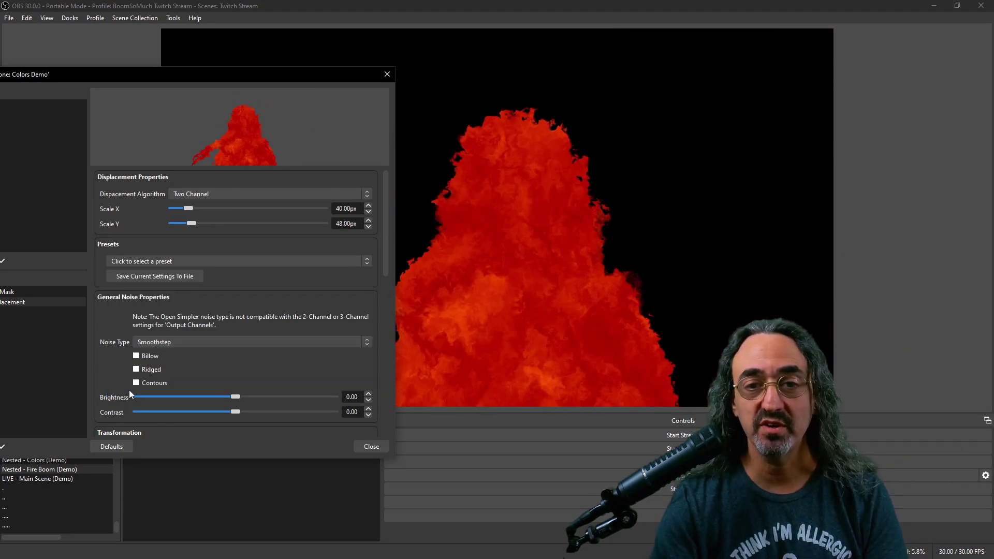
left_click(363, 446)
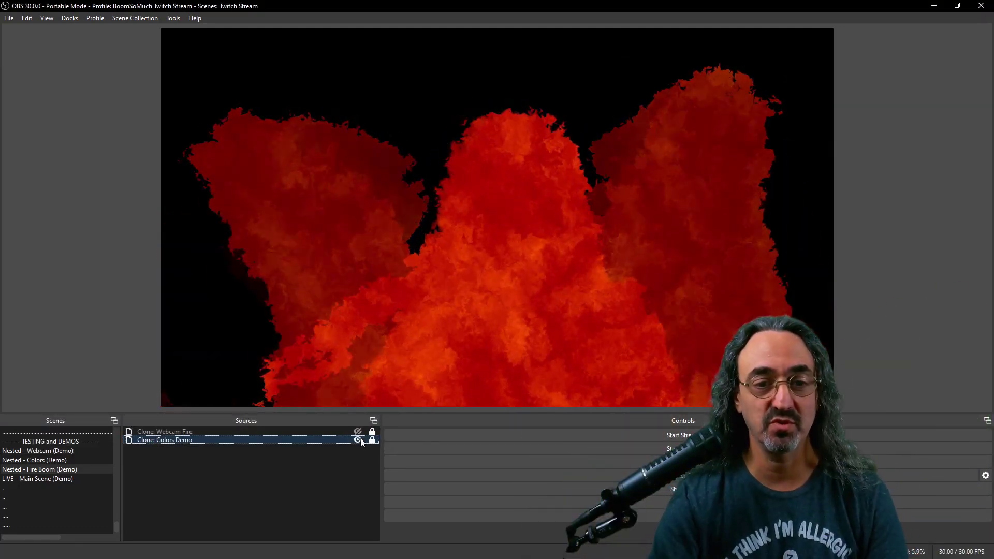
left_click(357, 439)
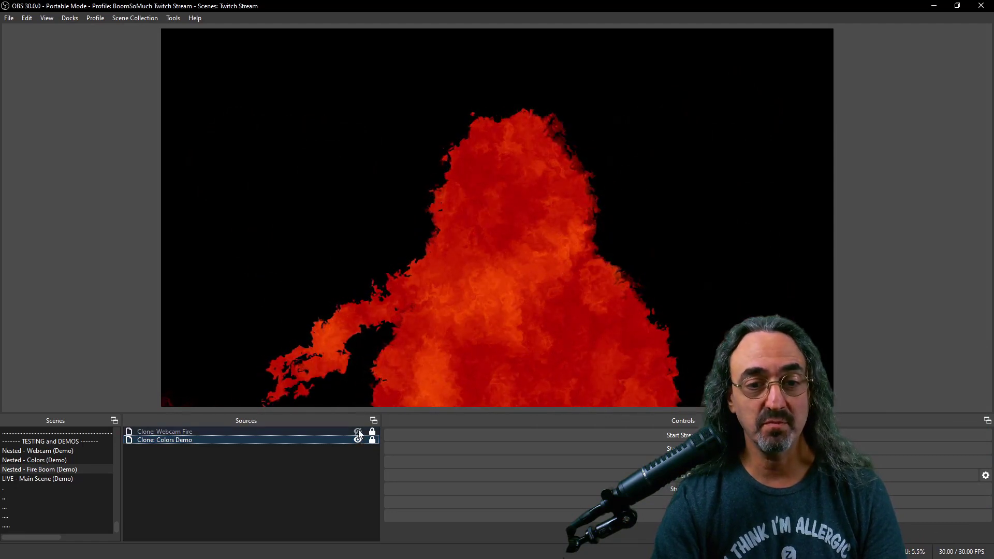
left_click(358, 432)
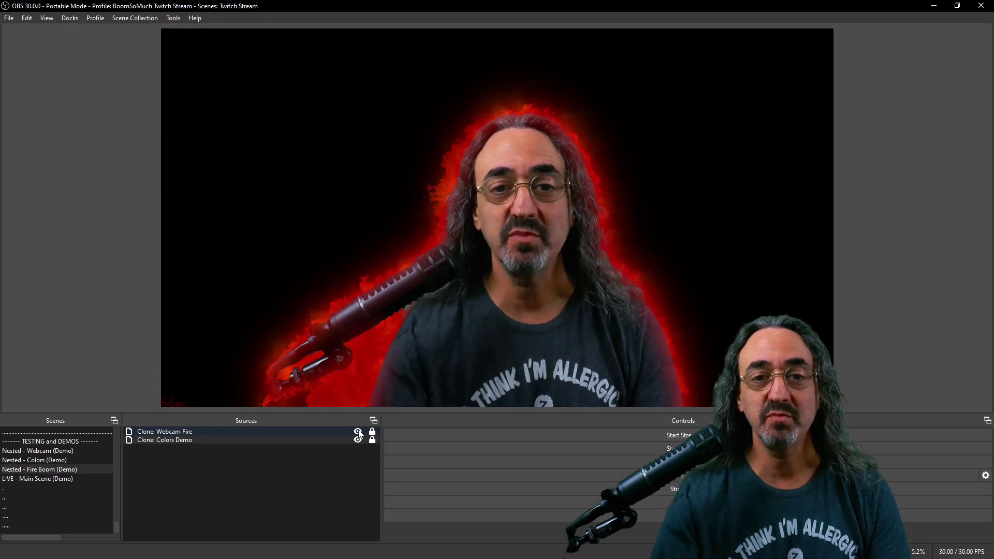
Set the Inner Glow filter of Clone: Webcam Fire to a size of 47 px and an intensity of about 156.4%, and close its filters
right_click(177, 433)
left_click(206, 414)
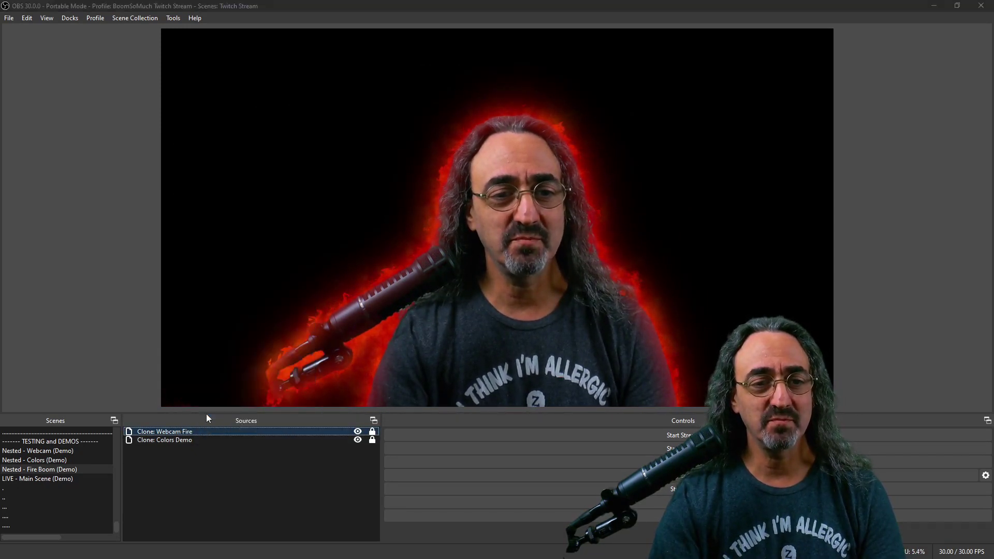
left_click_drag(421, 86, 142, 95)
left_click(56, 313)
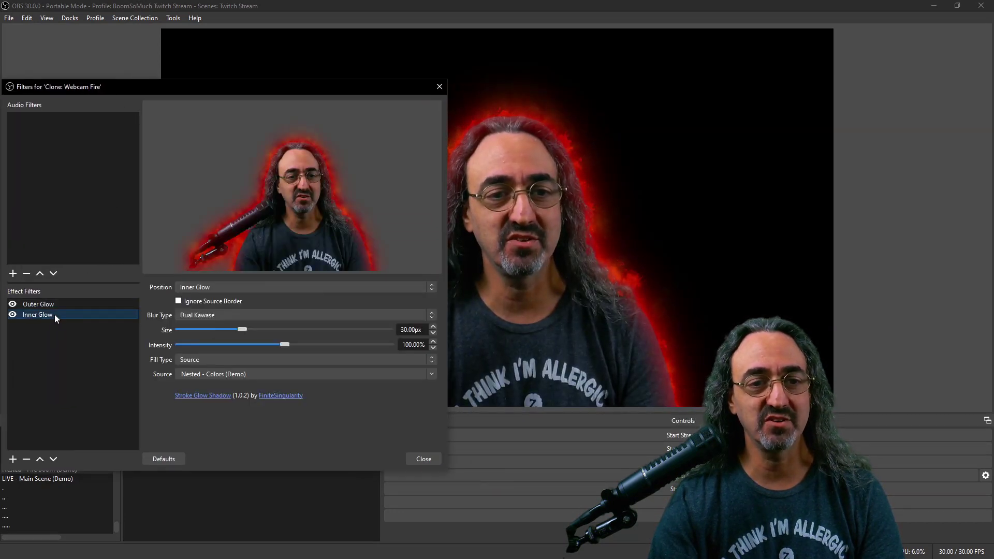
left_click_drag(243, 328, 349, 338)
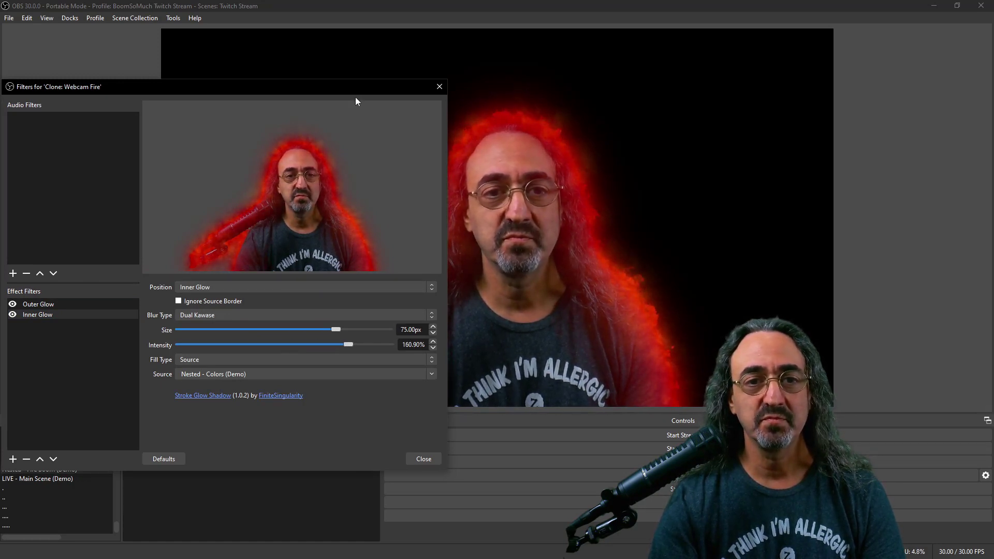
left_click_drag(354, 94, 213, 95)
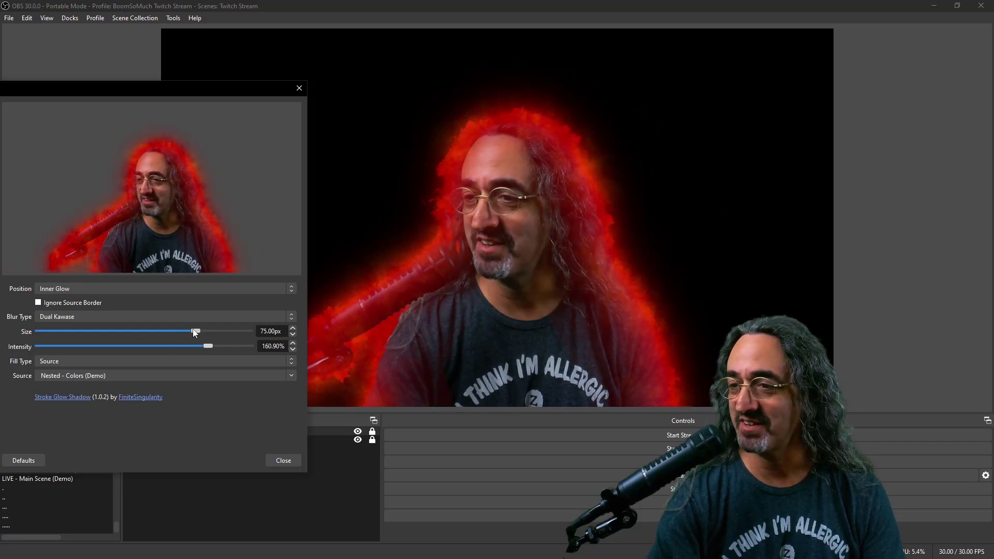
left_click_drag(195, 331, 127, 332)
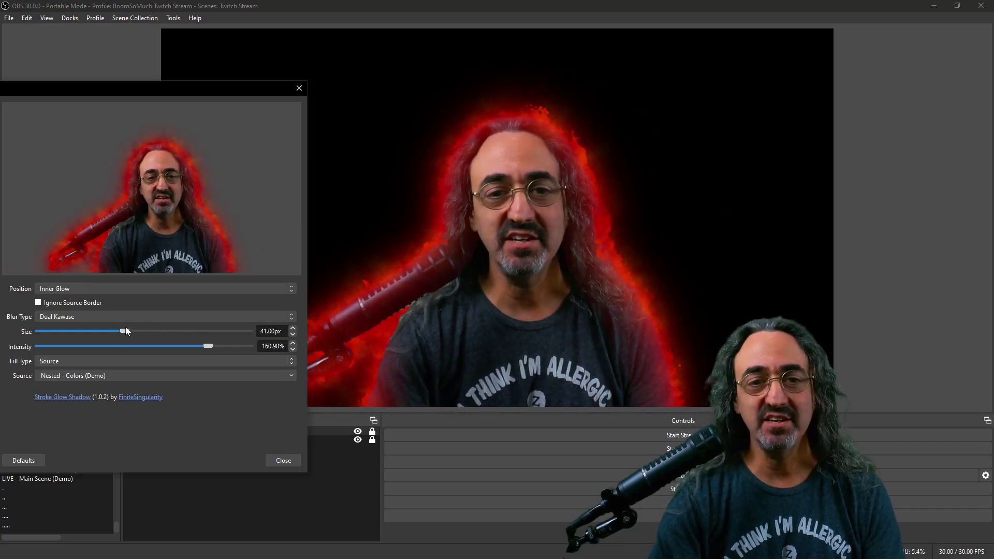
left_click_drag(208, 345, 174, 346)
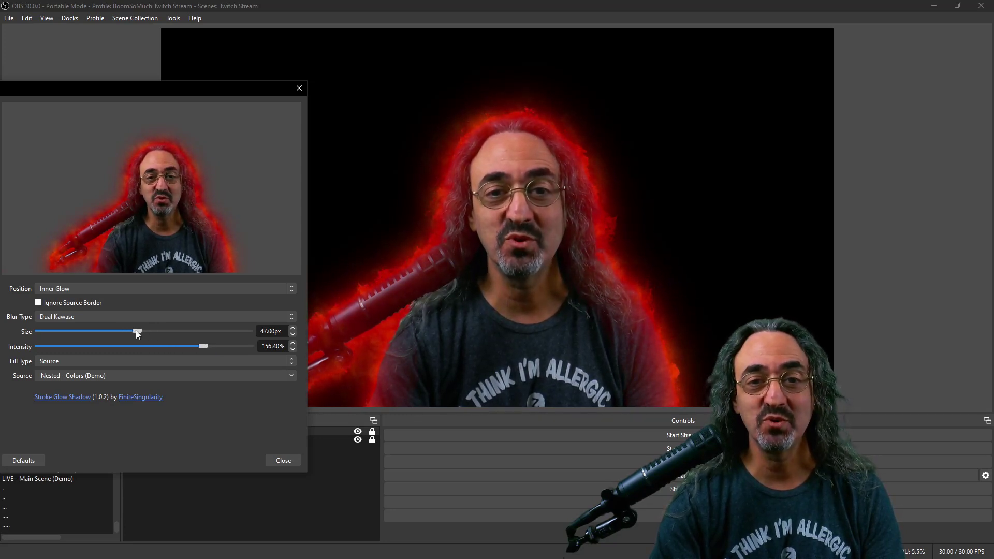
left_click(284, 461)
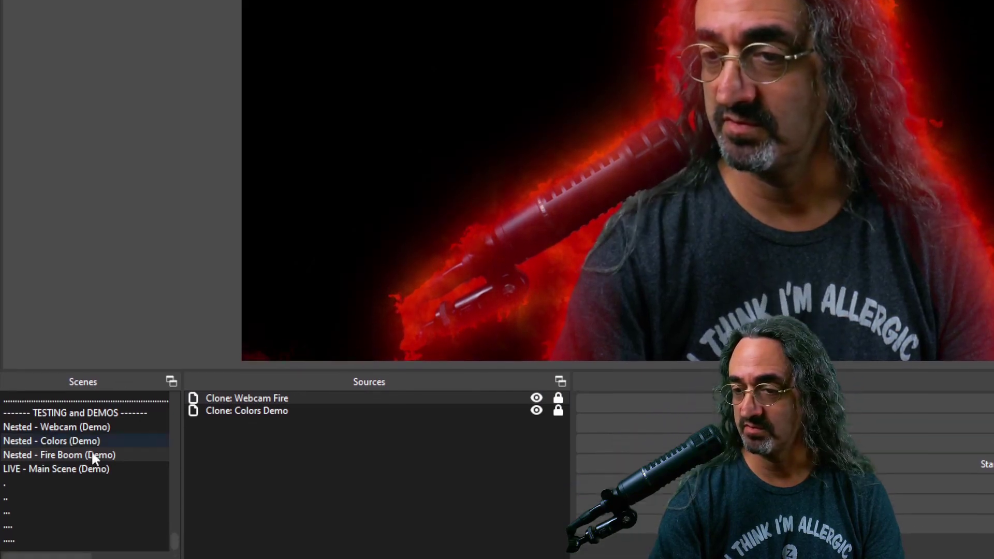
Add the existing scene Nested - Fire Boom (Demo) as a source above Zen Garden in LIVE - Main Scene (Demo), and lock it
left_click(78, 517)
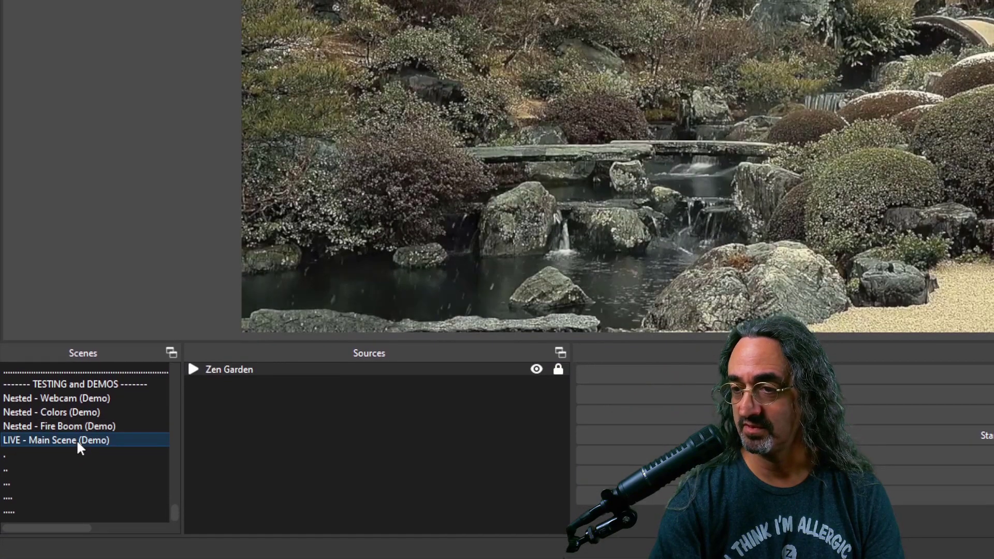
right_click(238, 411)
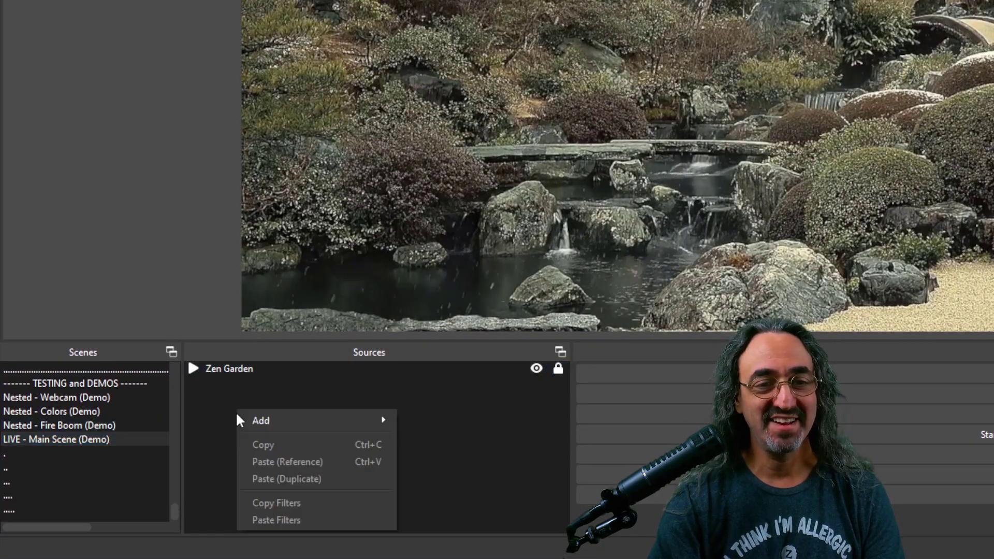
mouse_move(292, 428)
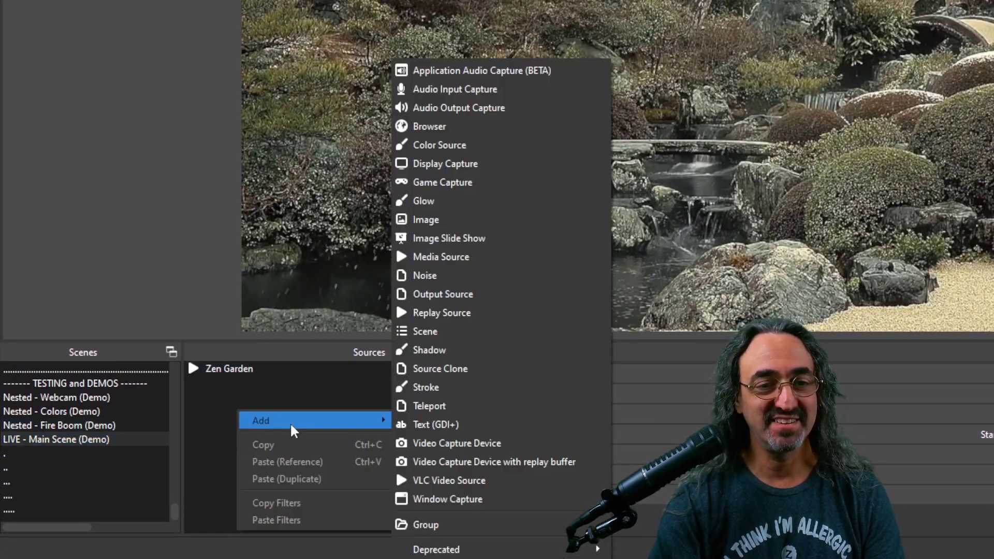
left_click(422, 327)
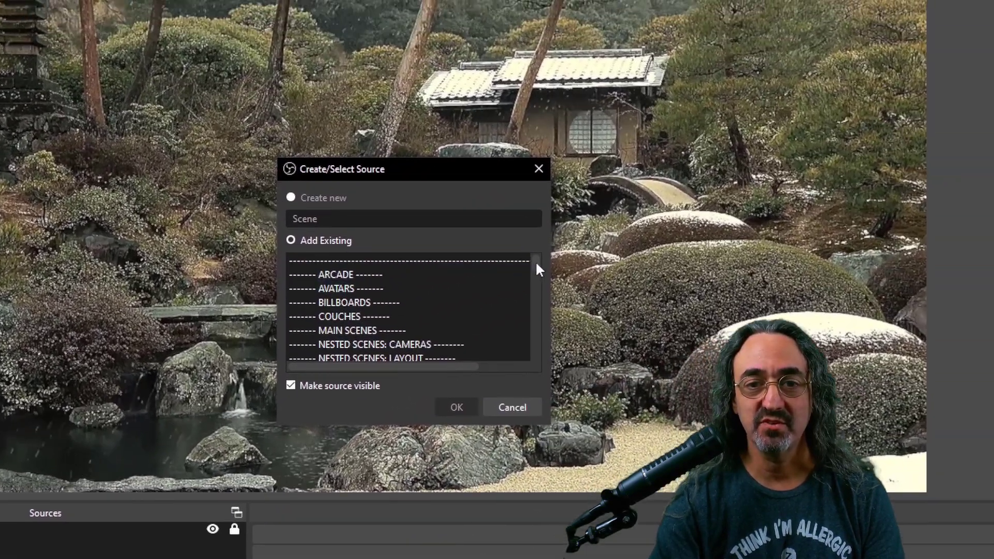
left_click_drag(536, 260, 539, 323)
left_click_drag(498, 285, 497, 277)
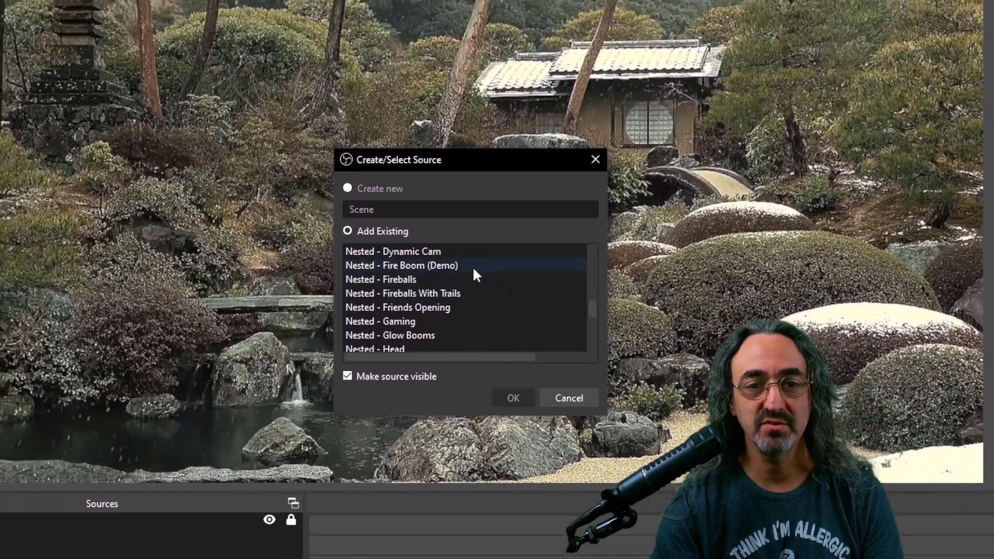
left_click(376, 234)
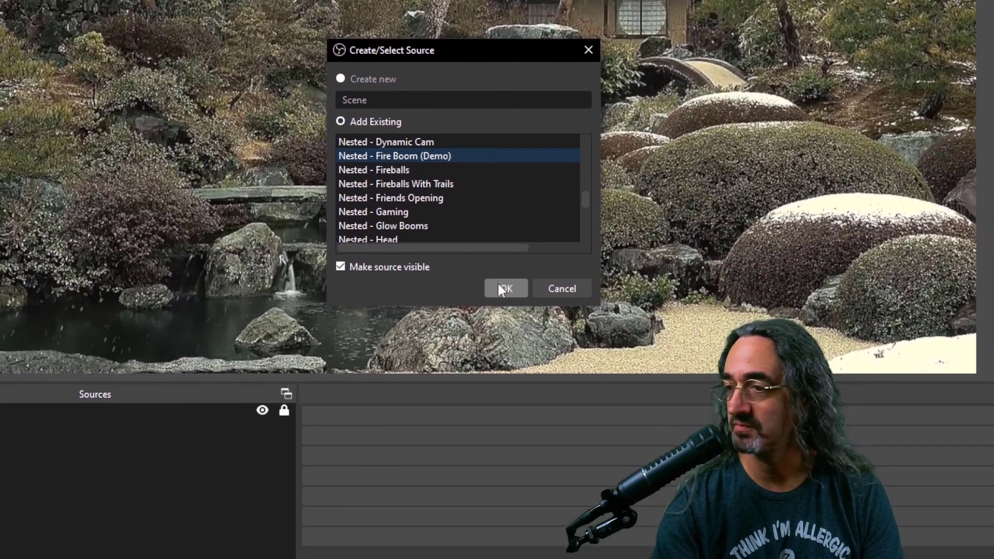
left_click(533, 409)
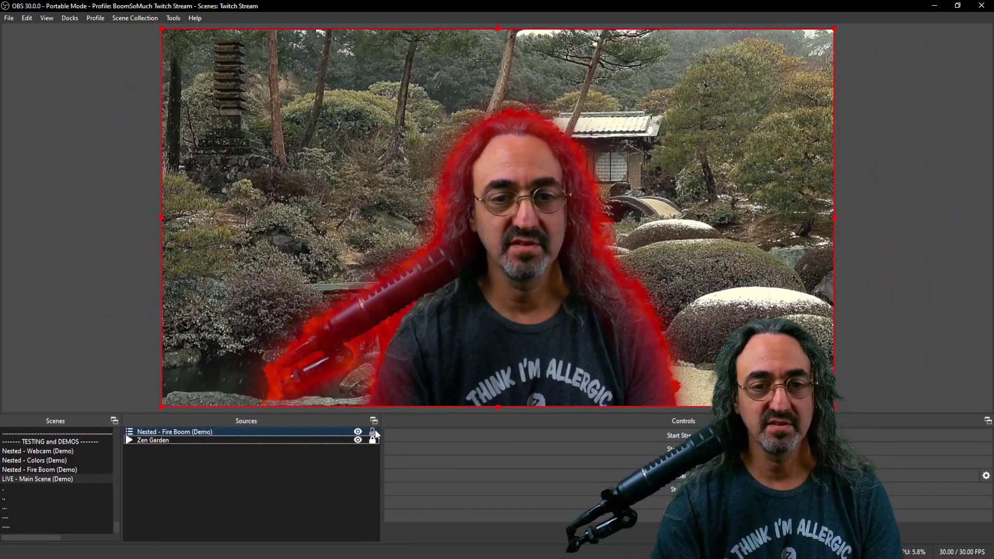
left_click(375, 431)
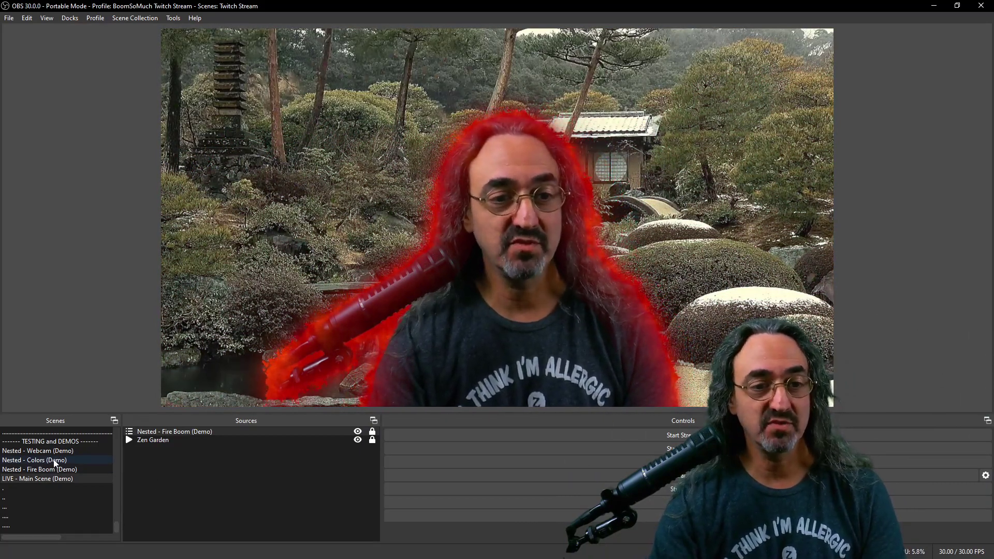
Show Noise - Impressionist in Nested - Colors (Demo) and preview the effect in LIVE - Main Scene (Demo)
left_click(56, 460)
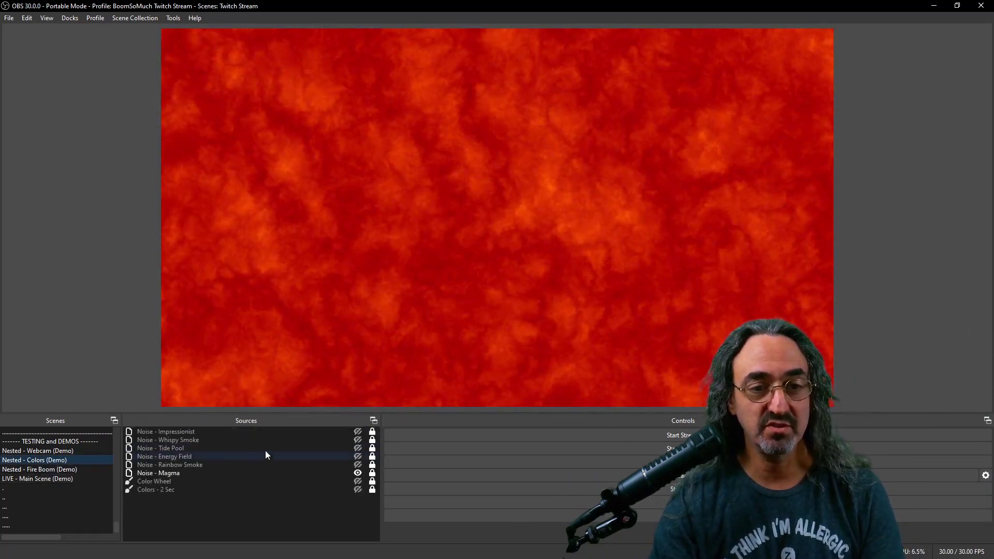
left_click(358, 432)
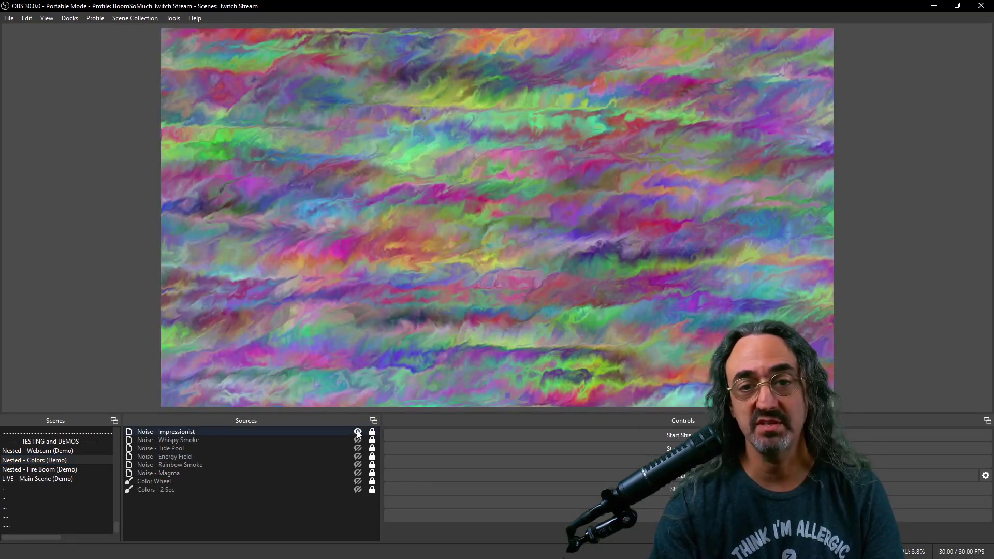
left_click(71, 479)
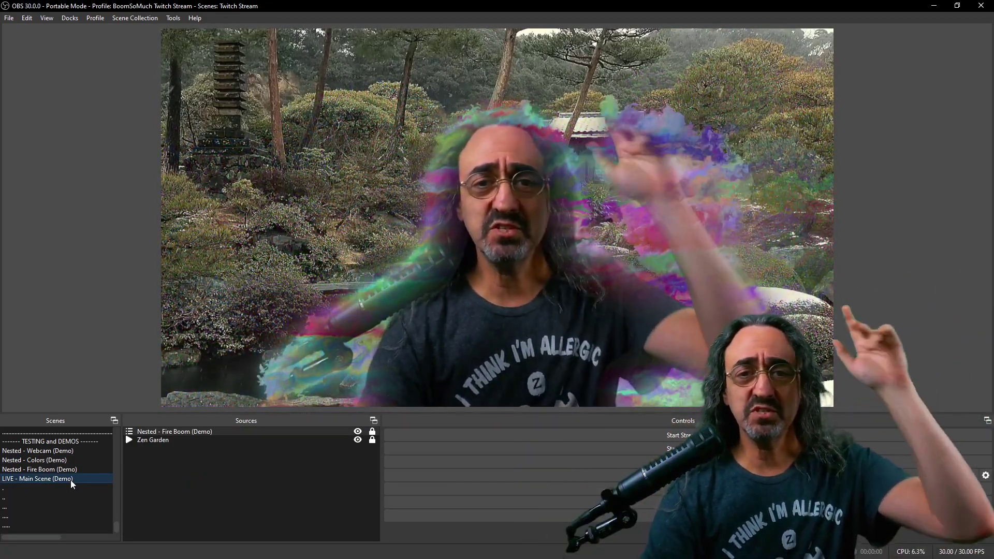
Switch the visible source in Nested - Colors (Demo) to Noise - Tide Pool and preview it in LIVE - Main Scene (Demo)
left_click(78, 461)
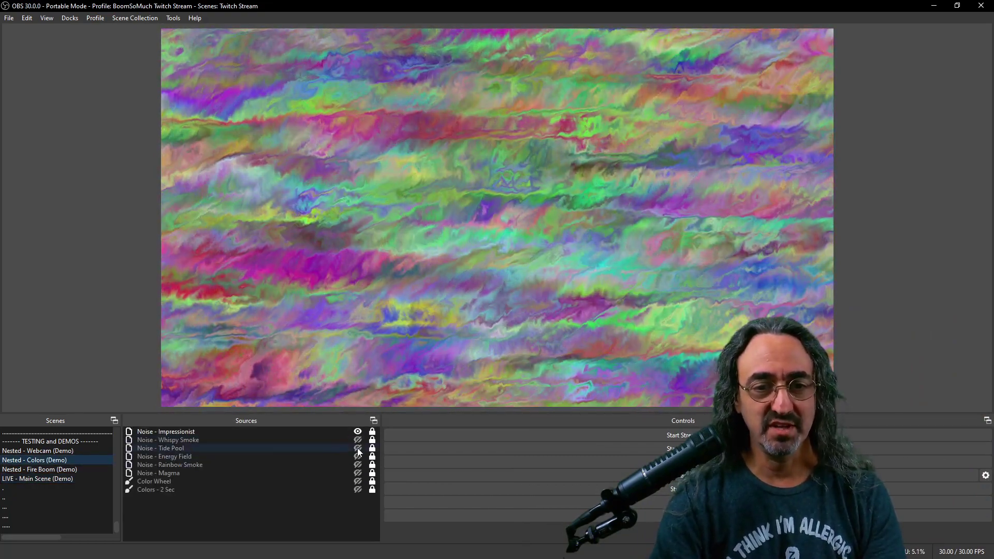
left_click(357, 457)
left_click(79, 479)
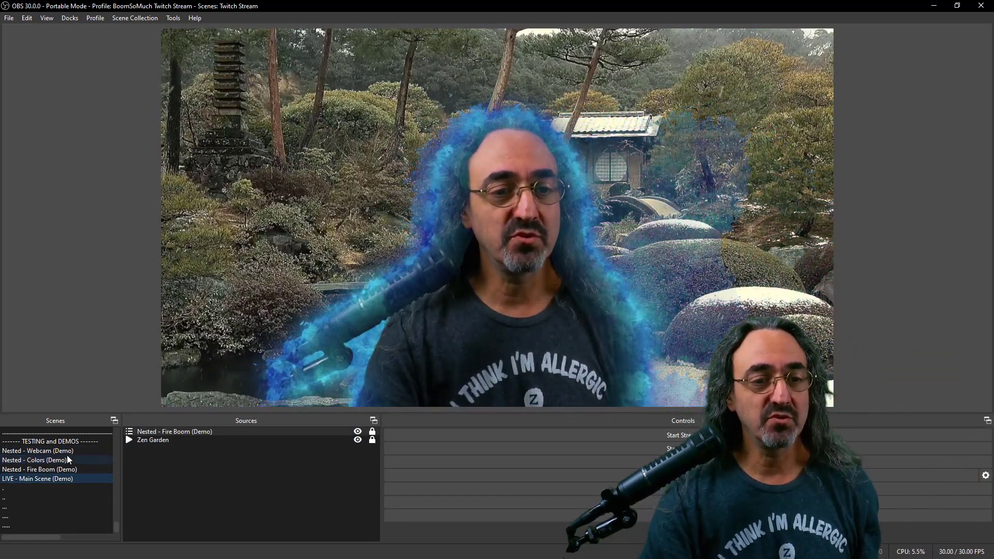
Switch the visible source in Nested - Colors (Demo) to Noise - Rainbow Smoke and preview it in LIVE - Main Scene (Demo)
left_click(66, 460)
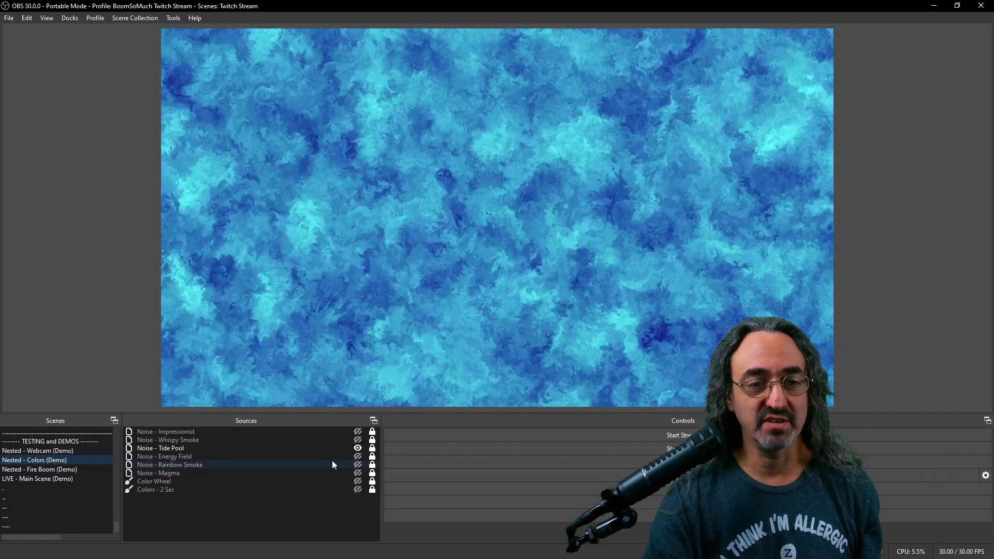
left_click(358, 465)
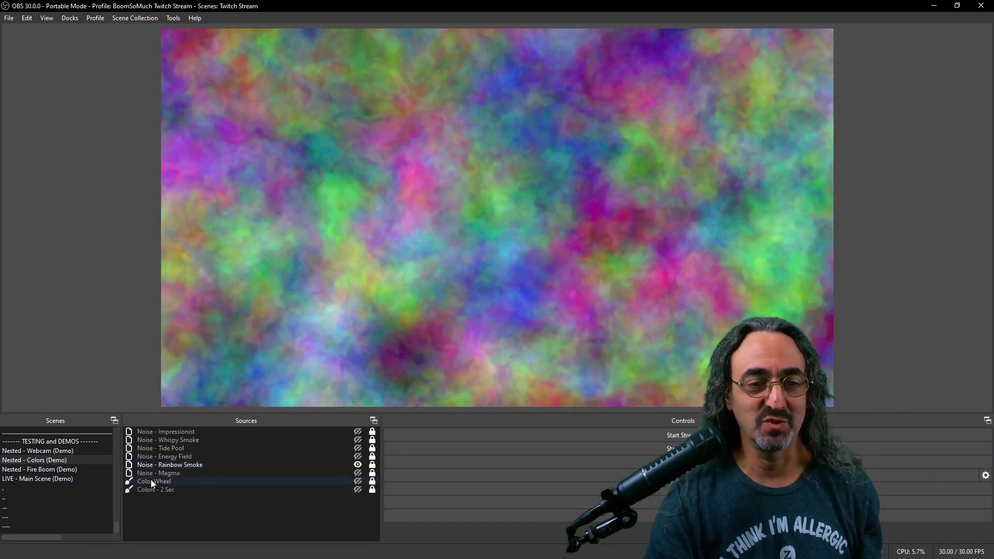
left_click(65, 479)
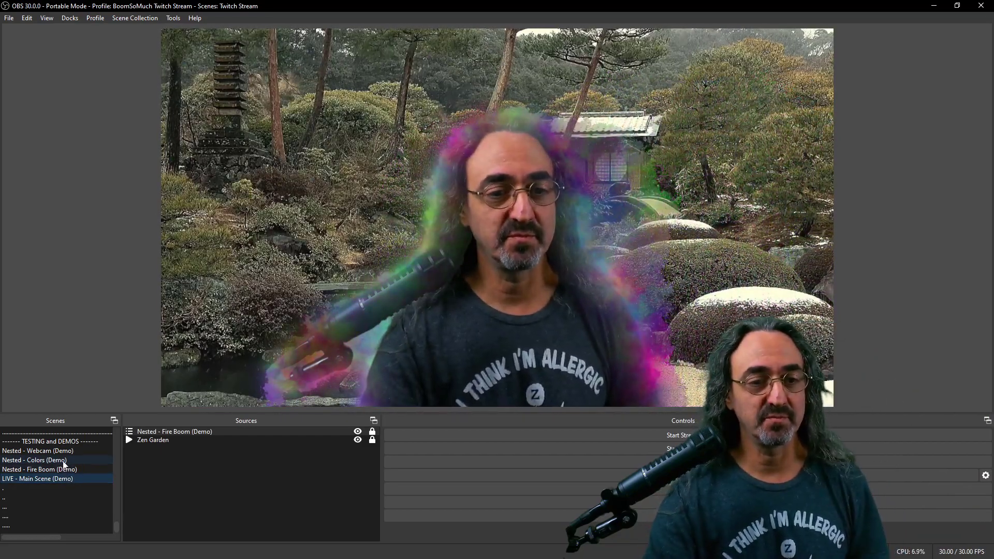
Make Noise - Magma the visible source in Nested - Colors (Demo) again and return to LIVE - Main Scene (Demo)
left_click(64, 462)
left_click(358, 473)
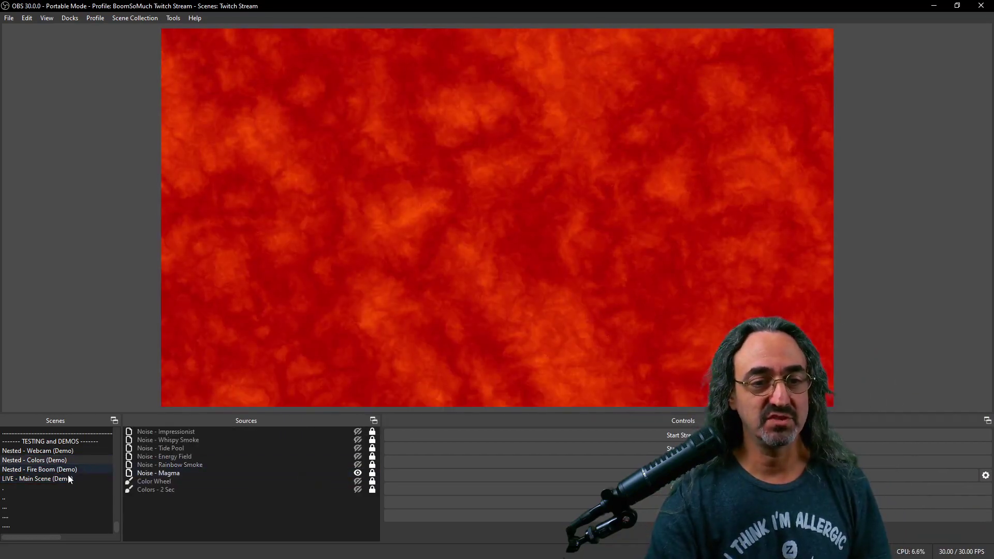
left_click(66, 479)
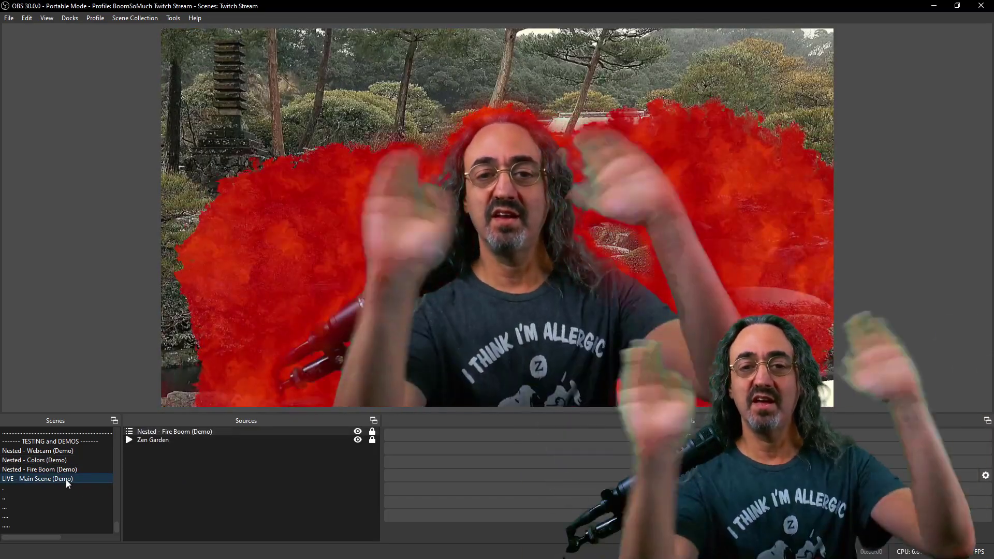